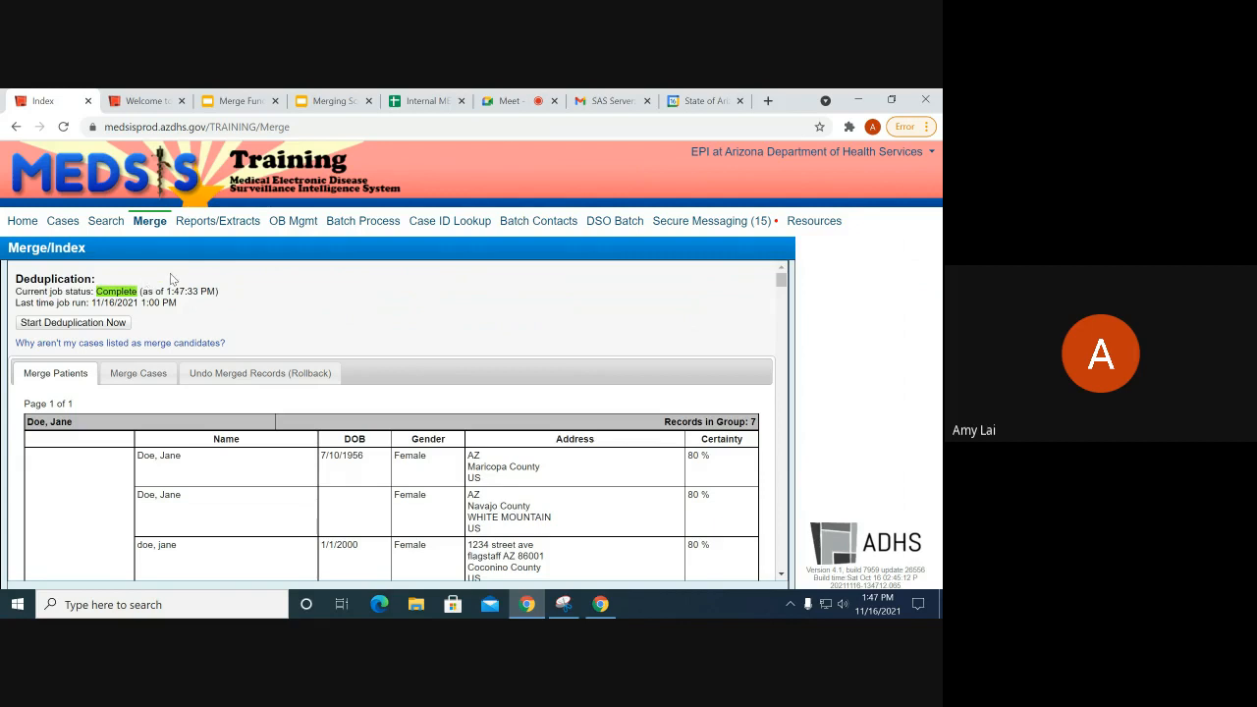
Step: Check when patient deduplication last ran, then start deduplication again now
left_click(228, 296)
left_click_drag(17, 302, 177, 302)
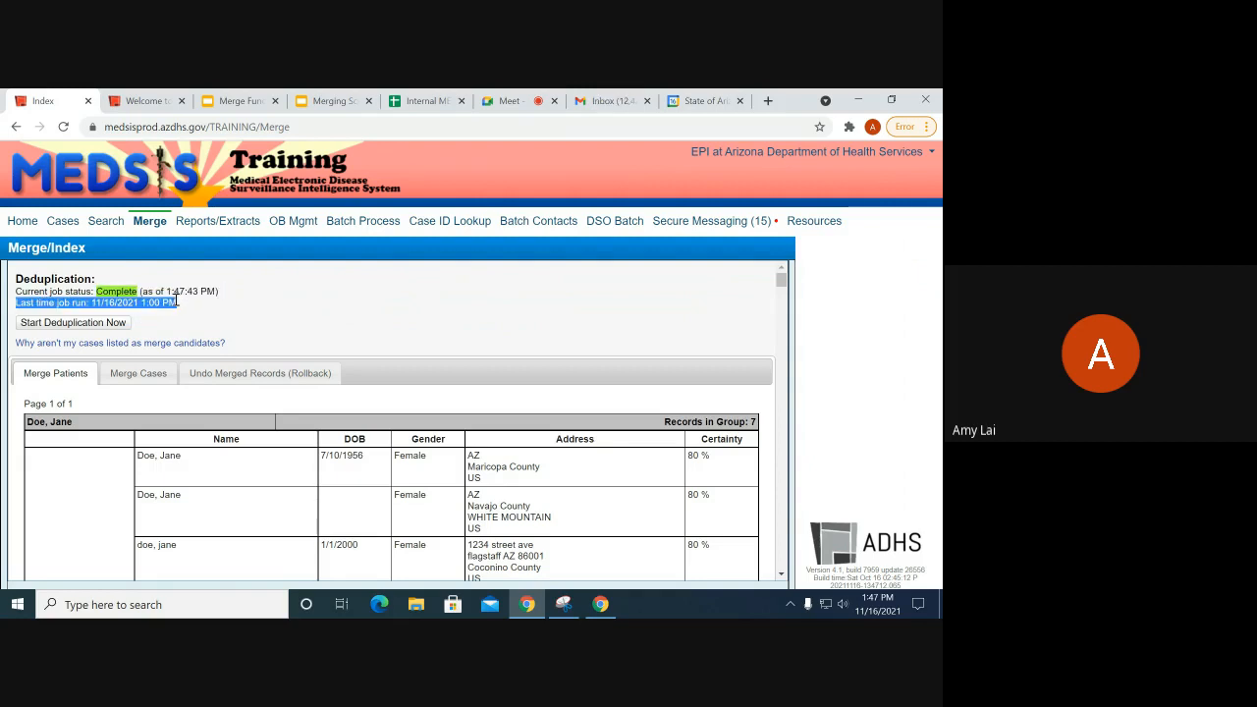
left_click(198, 307)
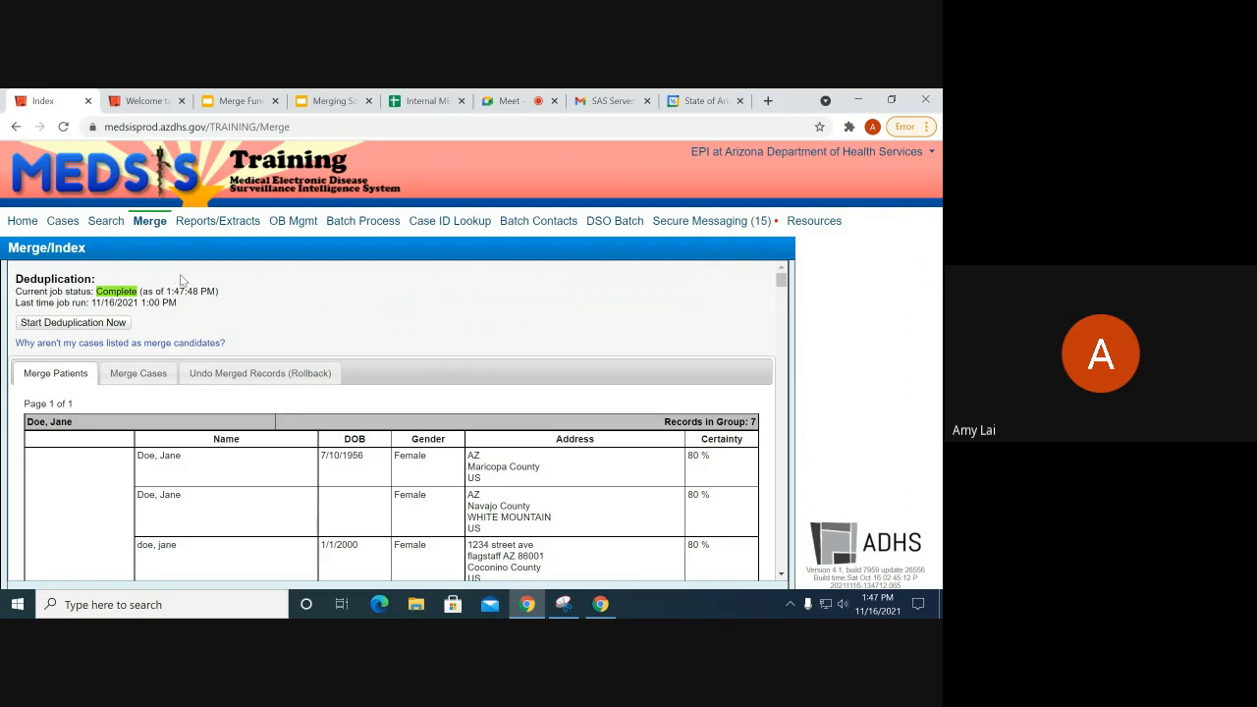
left_click_drag(183, 307, 148, 300)
left_click(147, 301)
left_click(121, 326)
left_click(122, 344)
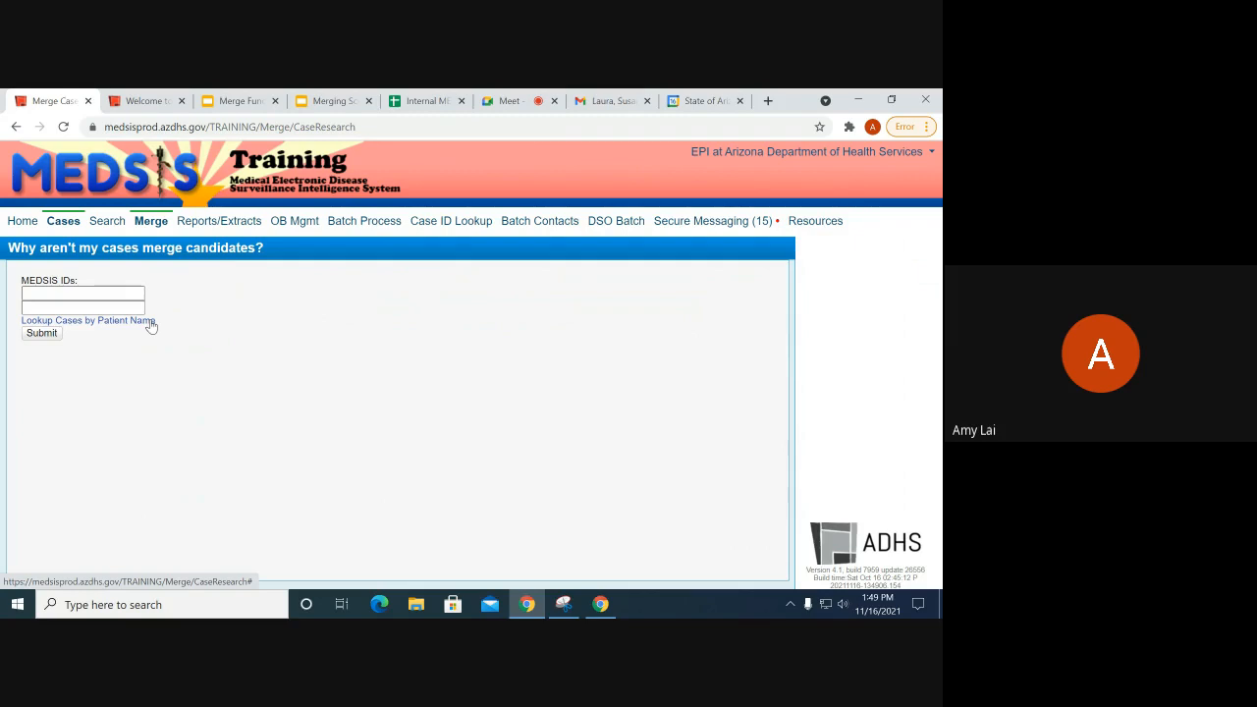
left_click(144, 222)
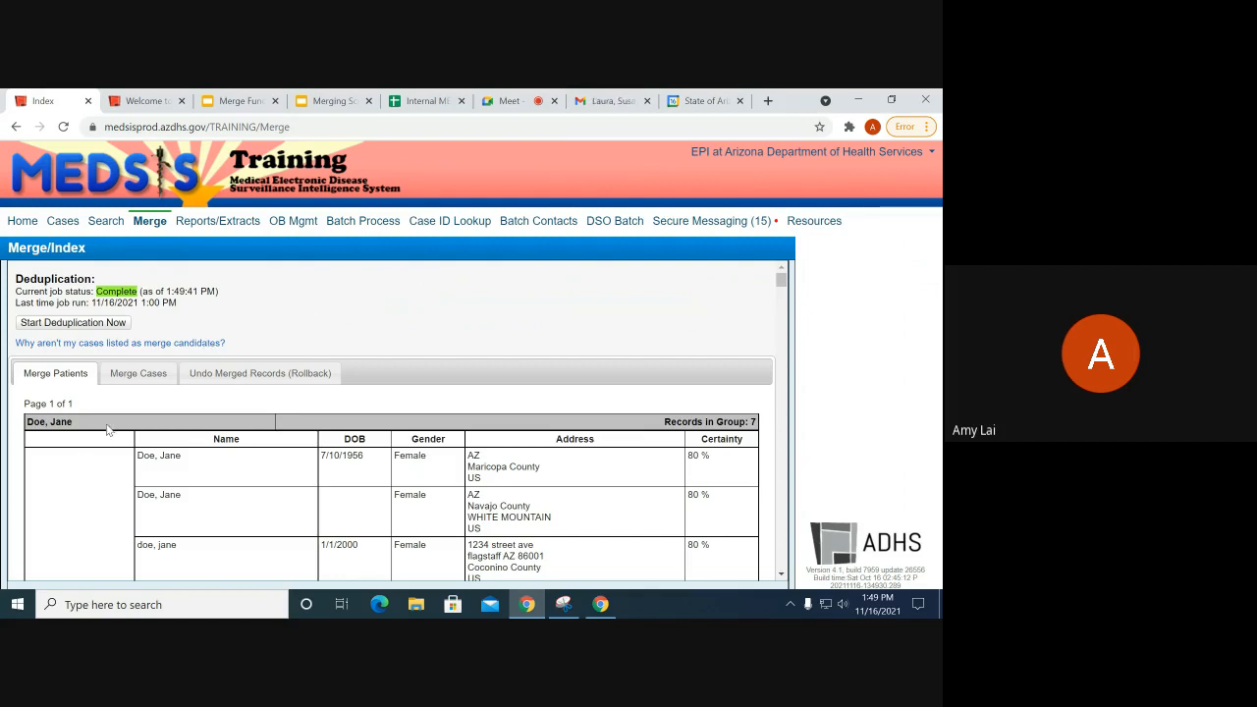
Step: Review the Merge Patients candidates, including the 80% certainty group and the Example, Case records
scroll(108, 429, "down", 2)
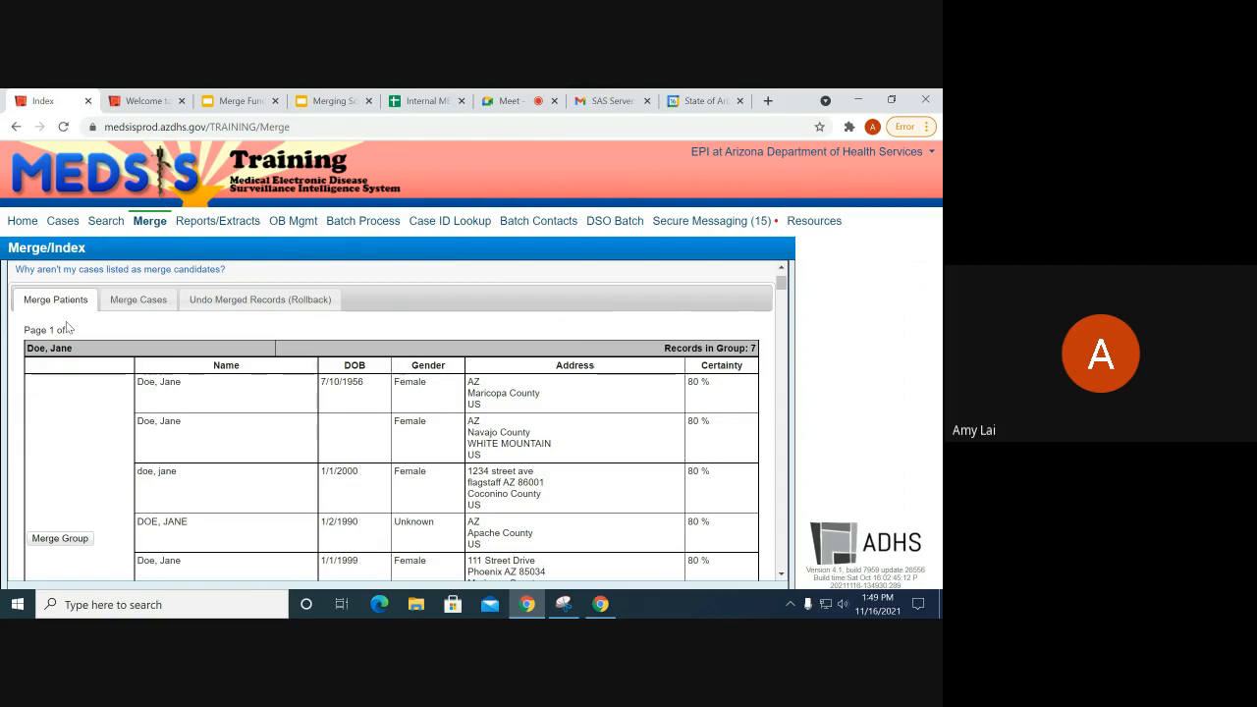
scroll(187, 388, "down", 1)
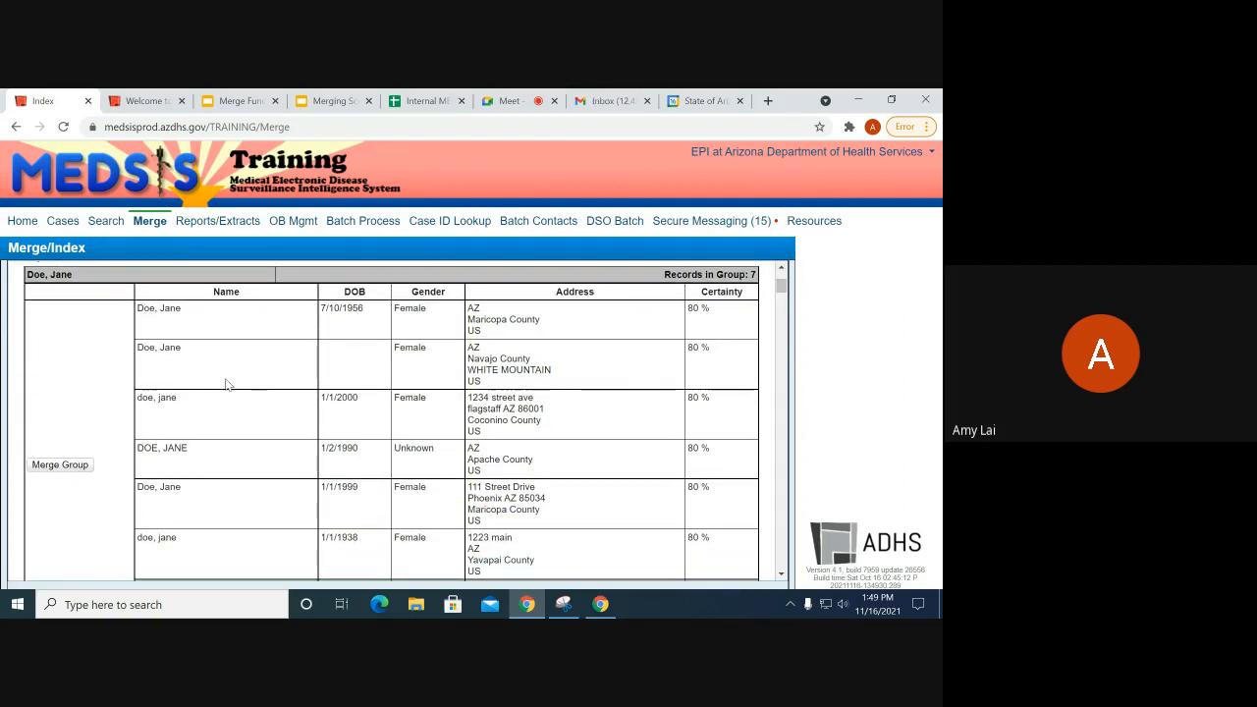
scroll(245, 384, "down", 1)
scroll(468, 379, "up", 1)
scroll(285, 353, "down", 1)
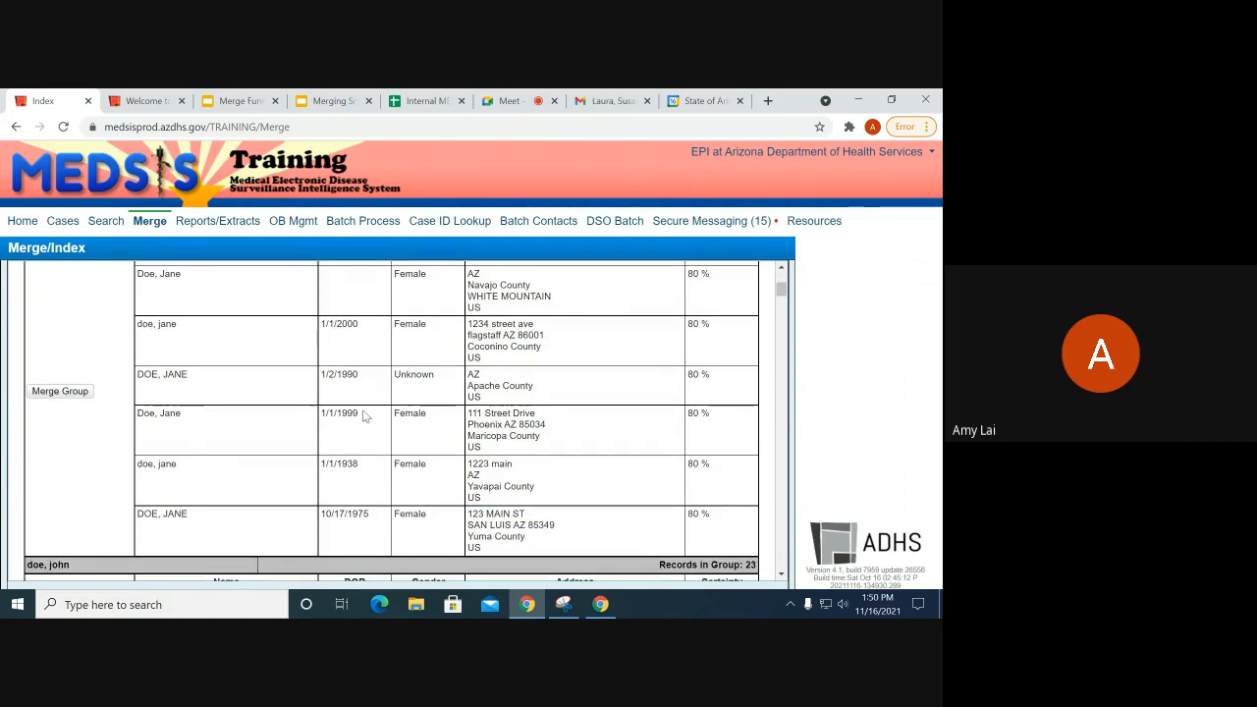
scroll(372, 471, "up", 1)
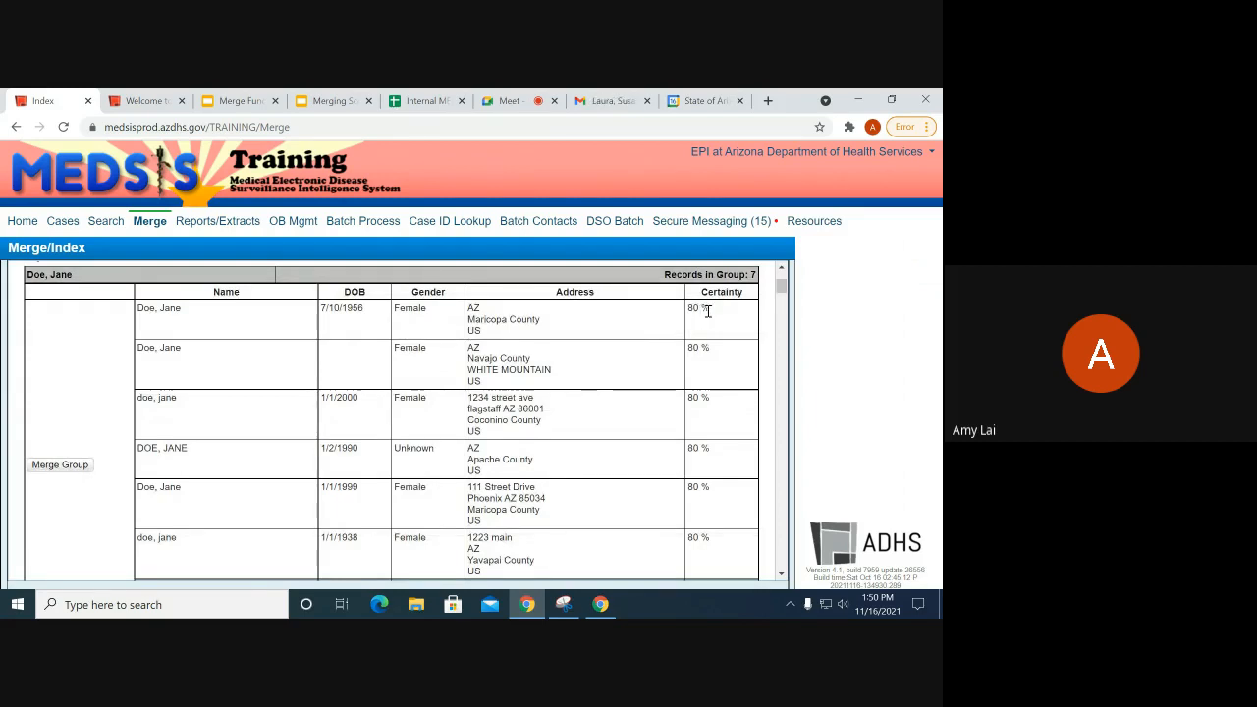
left_click_drag(715, 312, 689, 310)
scroll(522, 468, "down", 3)
scroll(507, 466, "down", 7)
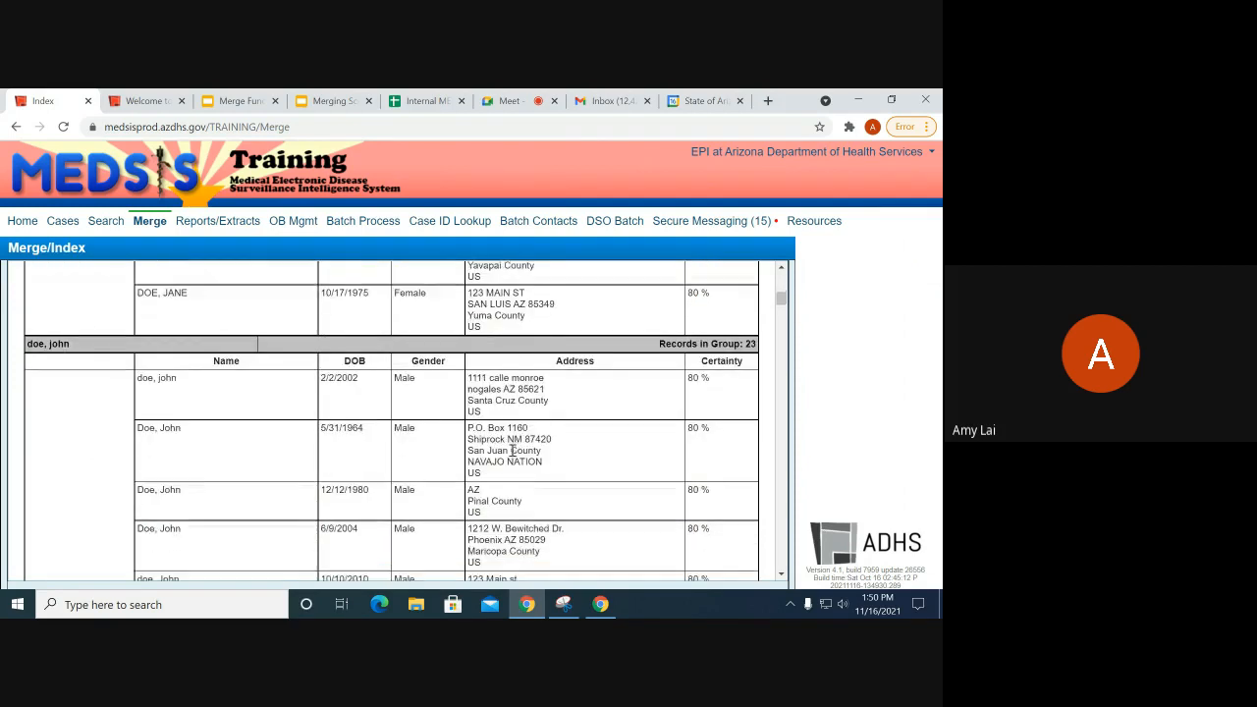
scroll(498, 436, "down", 8)
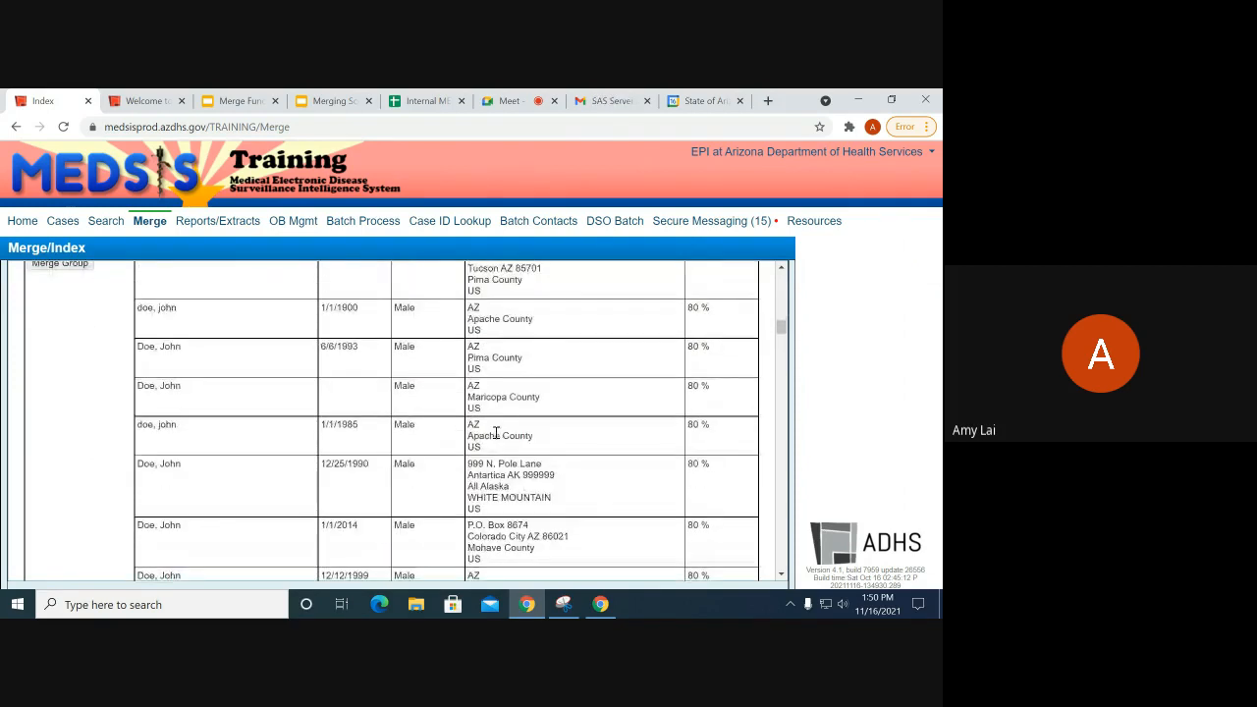
scroll(495, 430, "down", 10)
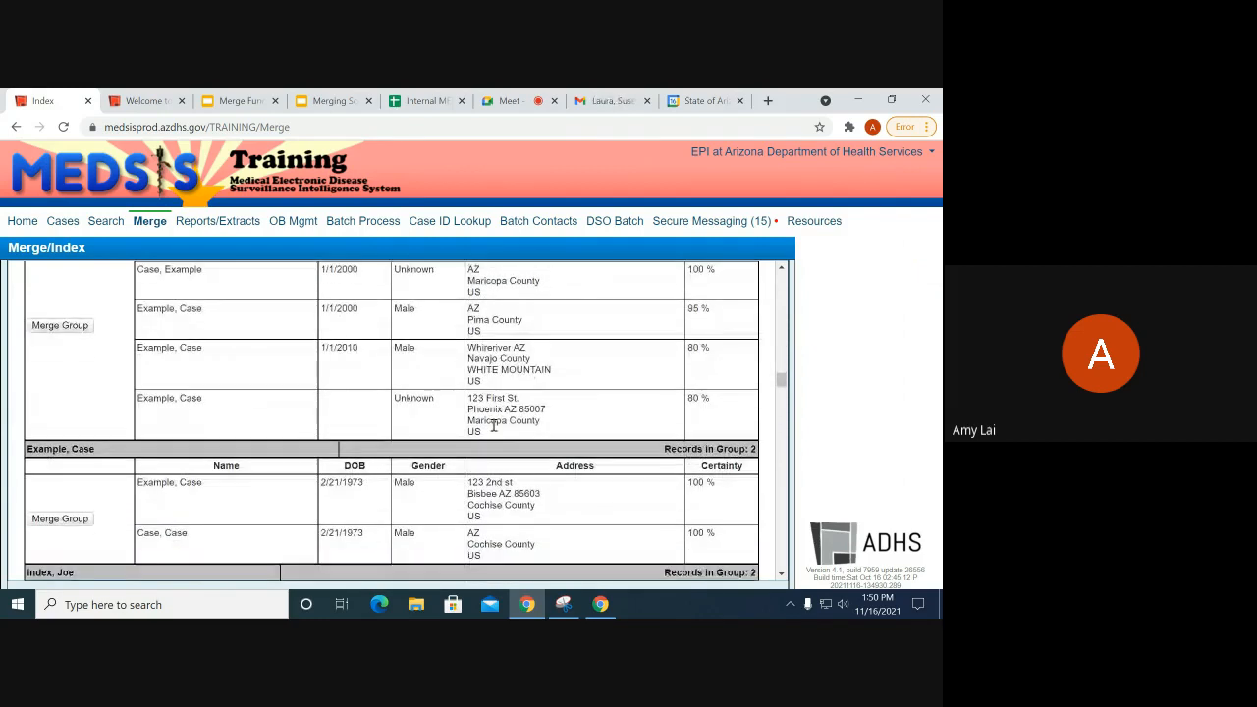
scroll(495, 430, "down", 3)
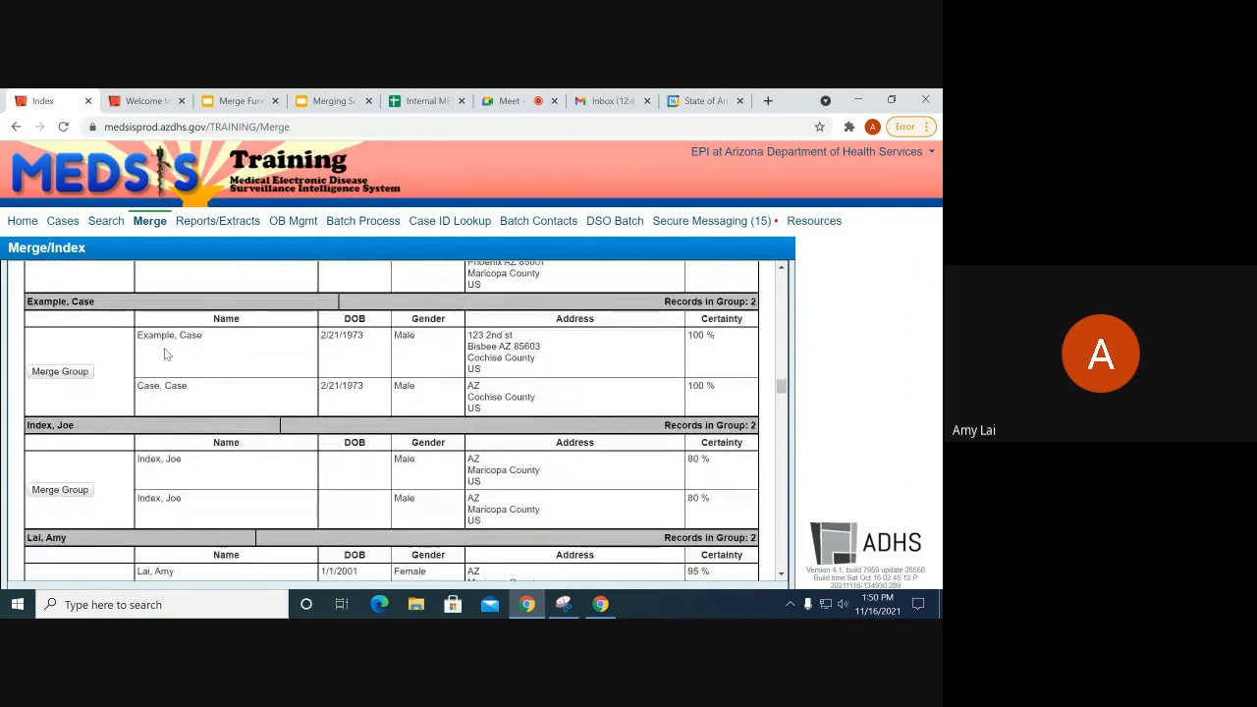
mouse_move(142, 335)
left_mouse_down()
mouse_move(237, 365)
mouse_move(236, 396)
mouse_move(165, 405)
mouse_move(148, 359)
left_mouse_up()
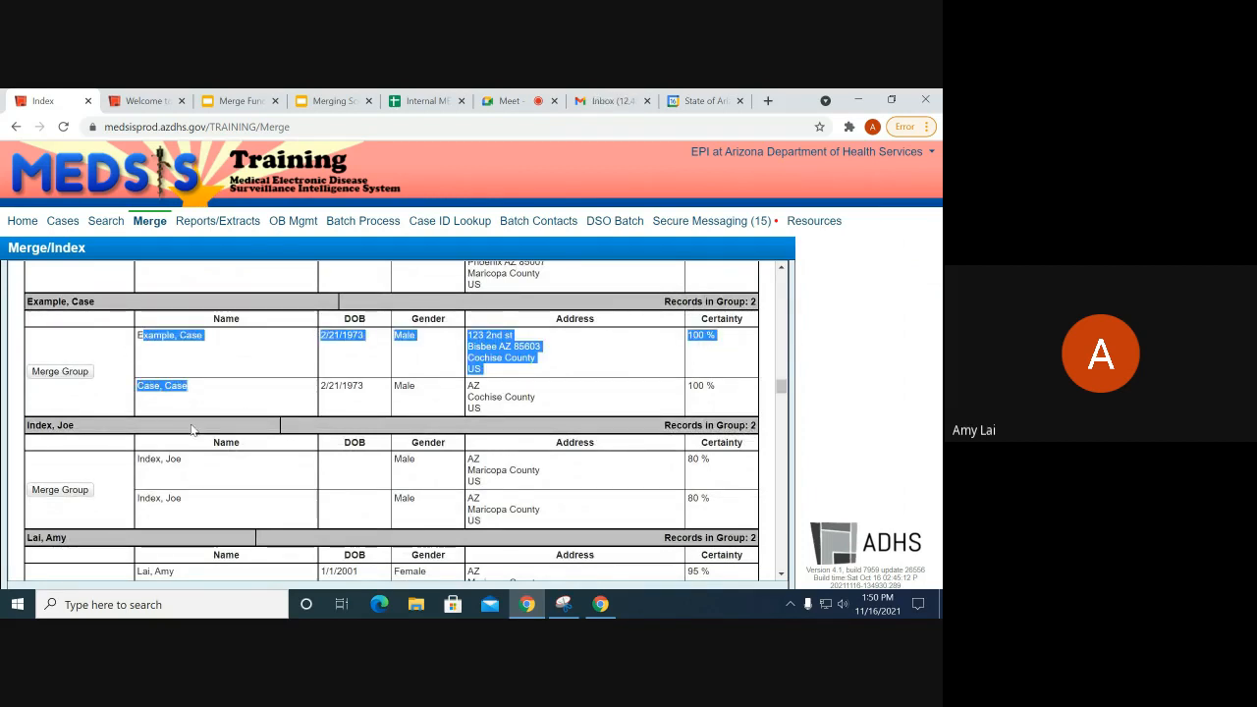
left_click(185, 390)
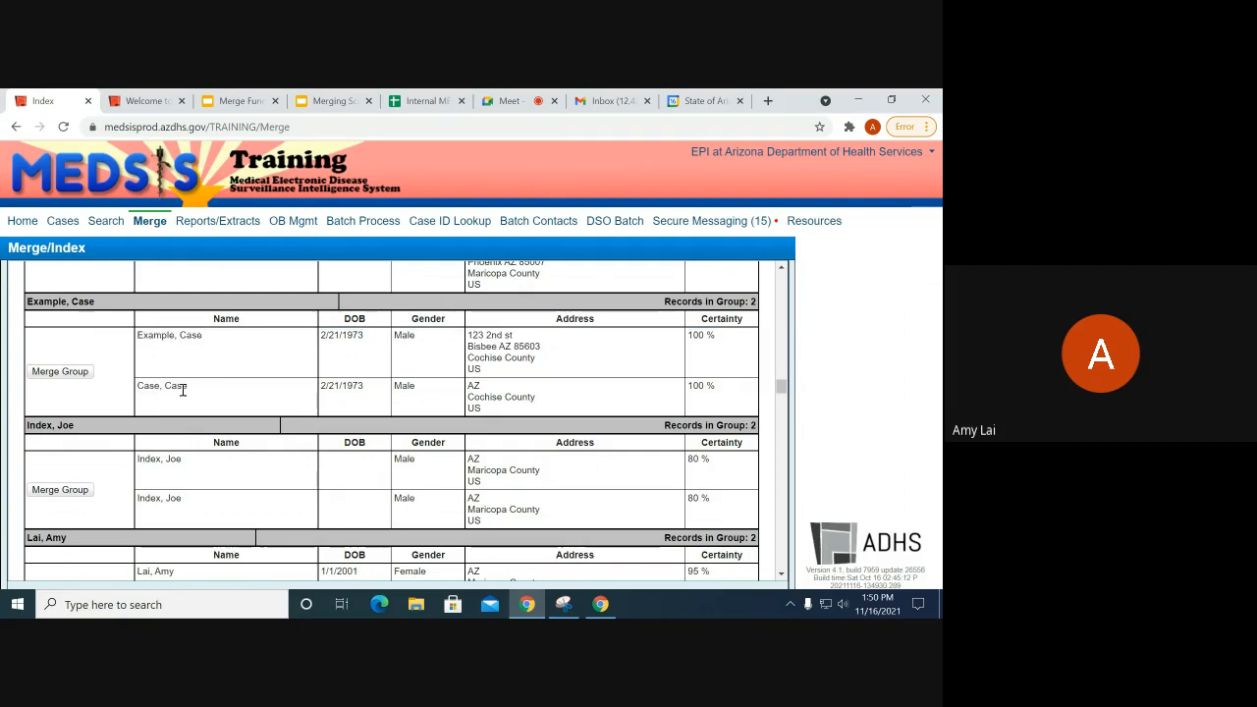
mouse_move(193, 393)
left_mouse_down()
mouse_move(160, 366)
mouse_move(149, 382)
mouse_move(200, 401)
left_mouse_up()
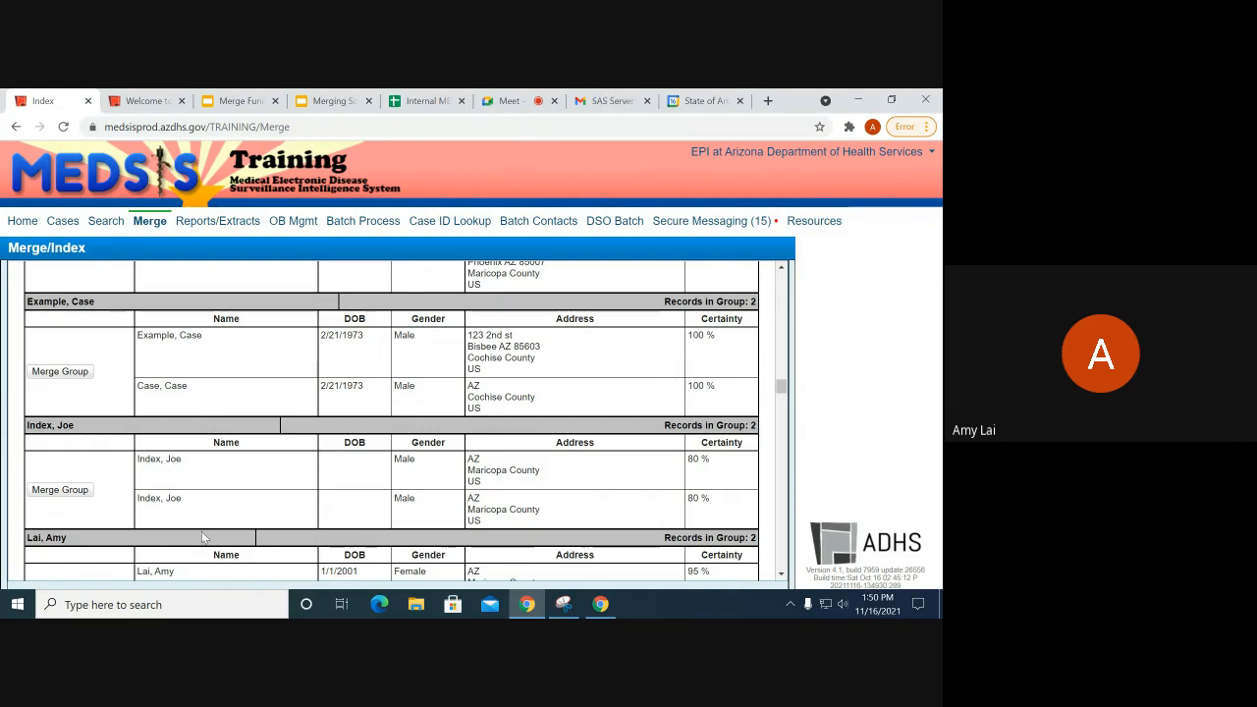
scroll(212, 409, "down", 1)
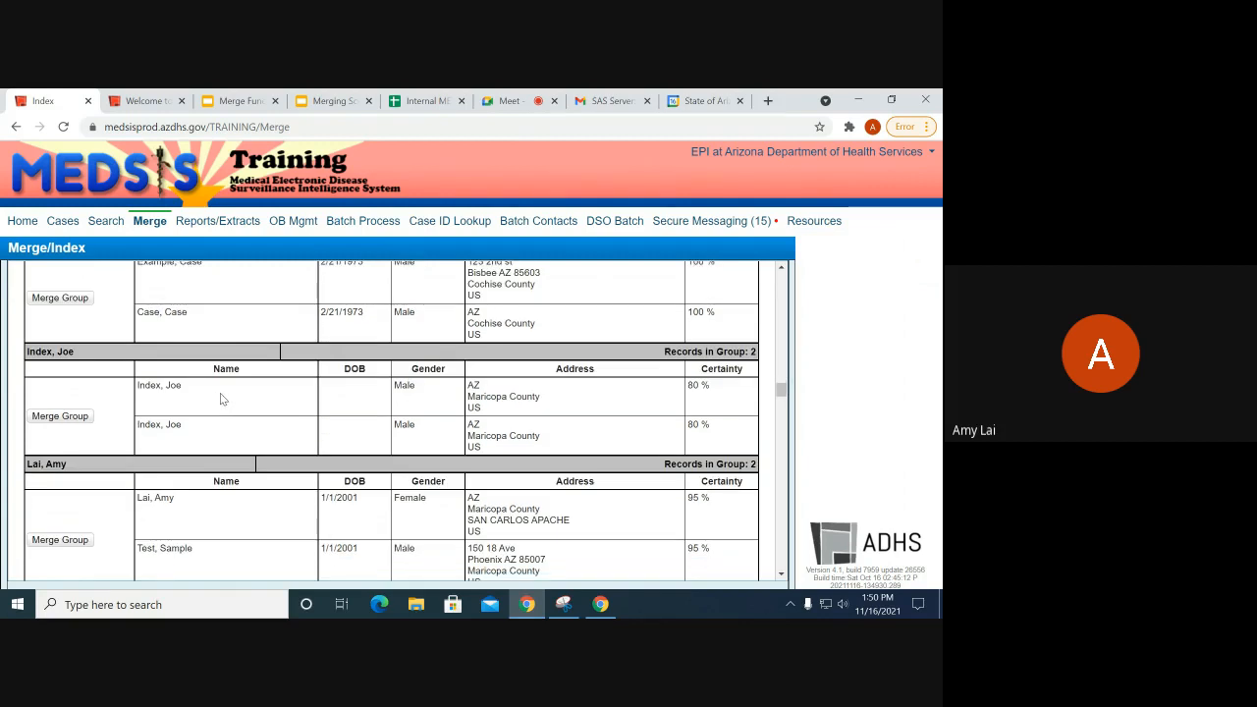
scroll(220, 393, "down", 1)
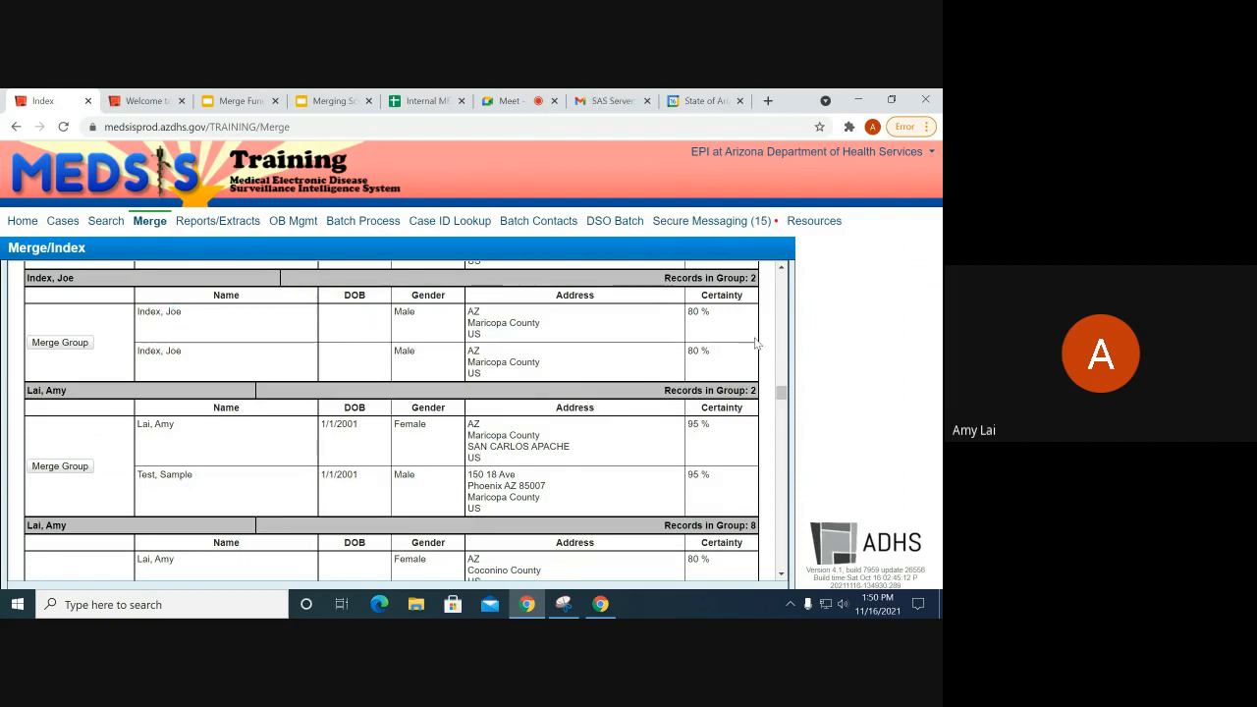
scroll(393, 438, "down", 1)
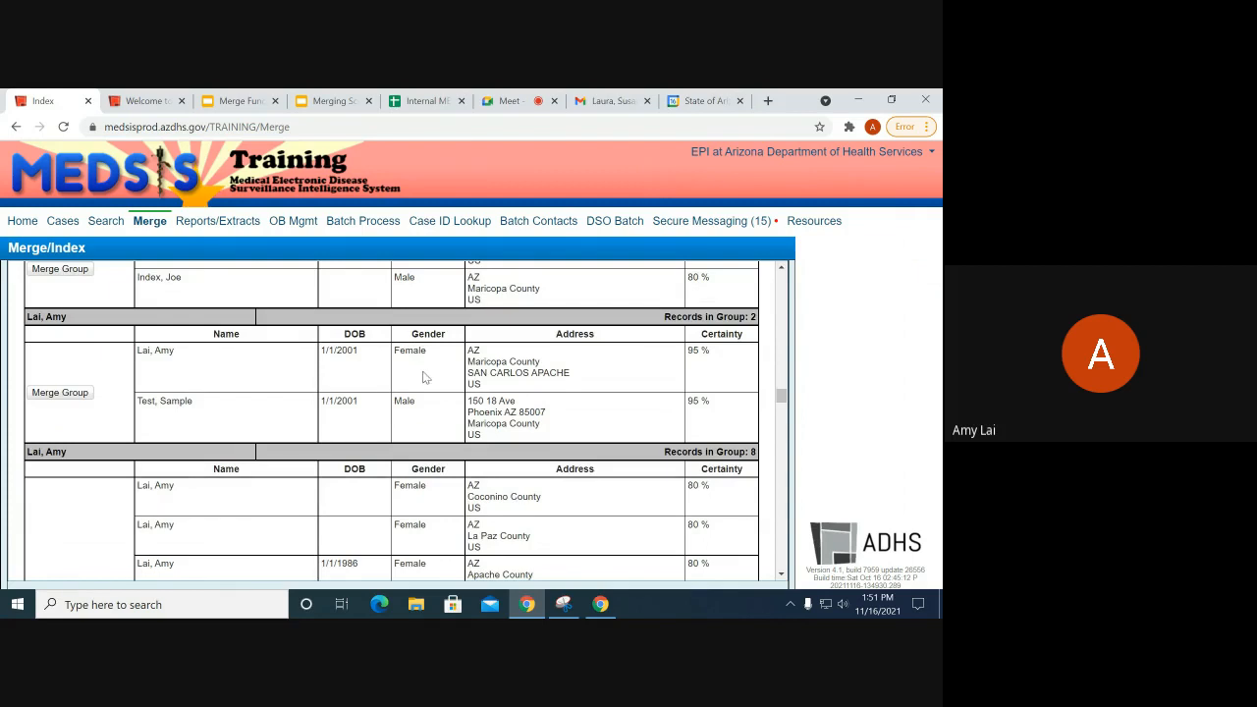
left_click_drag(420, 371, 435, 439)
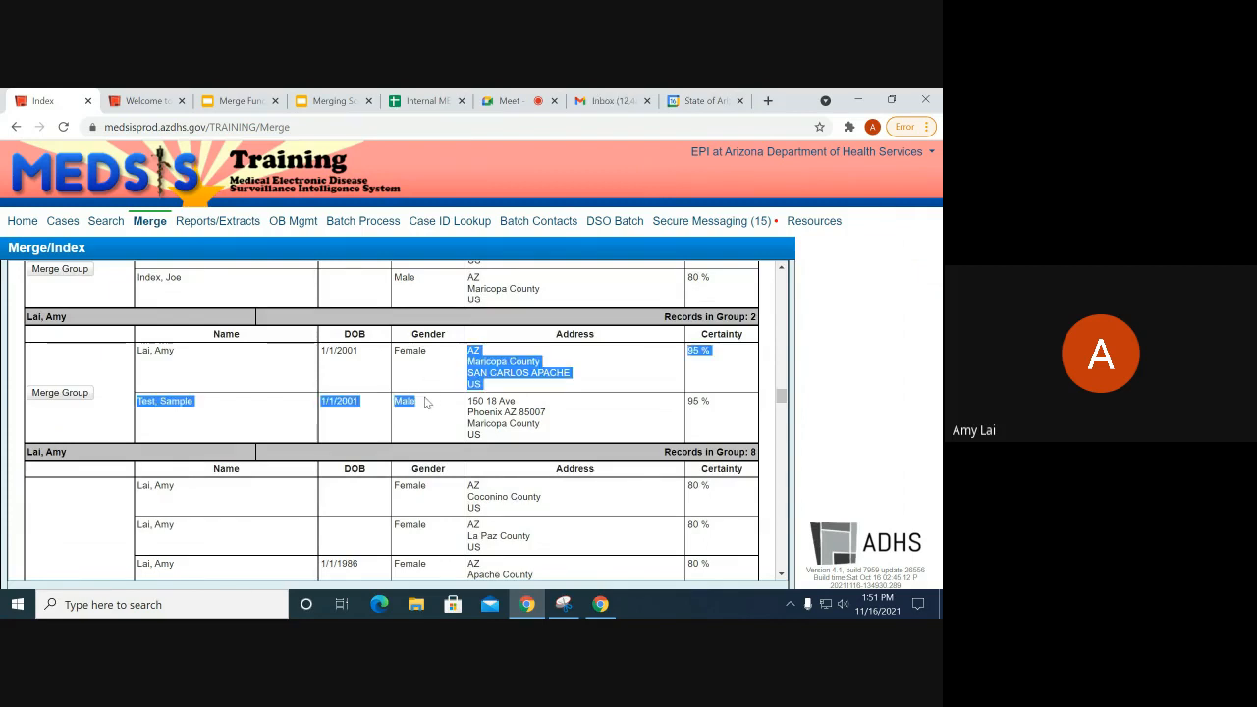
left_click(422, 359)
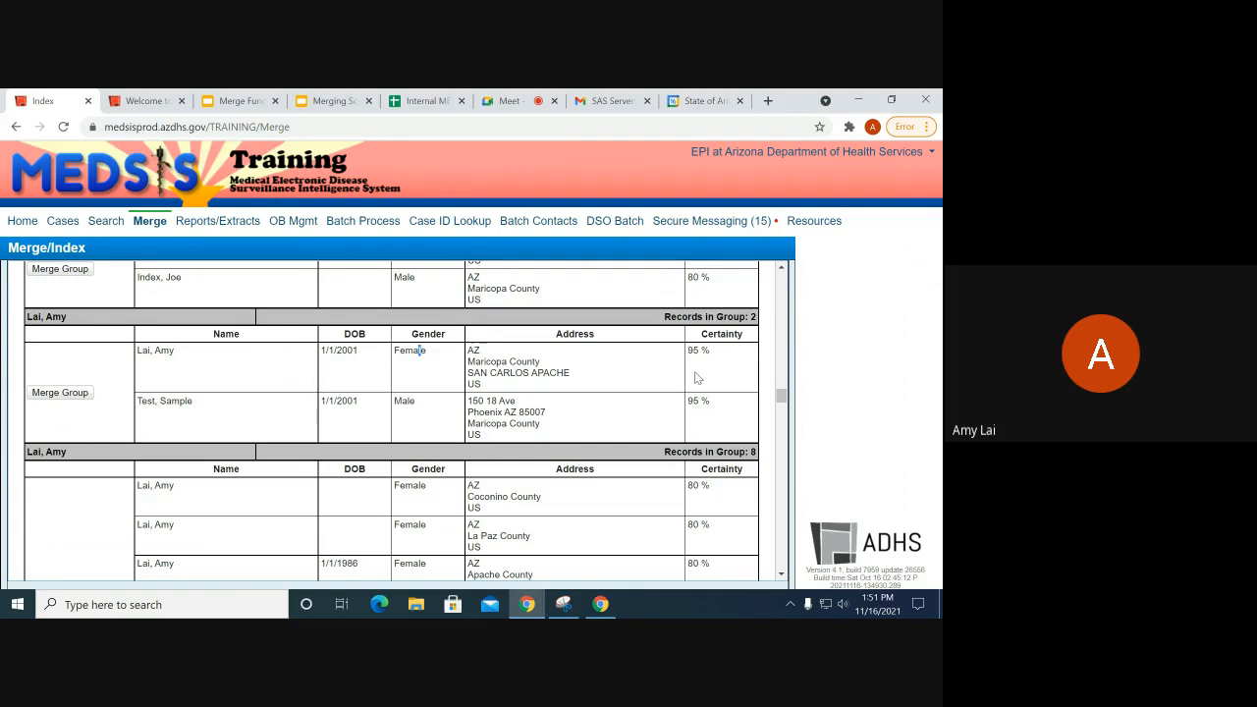
scroll(329, 454, "down", 3)
scroll(327, 453, "down", 12)
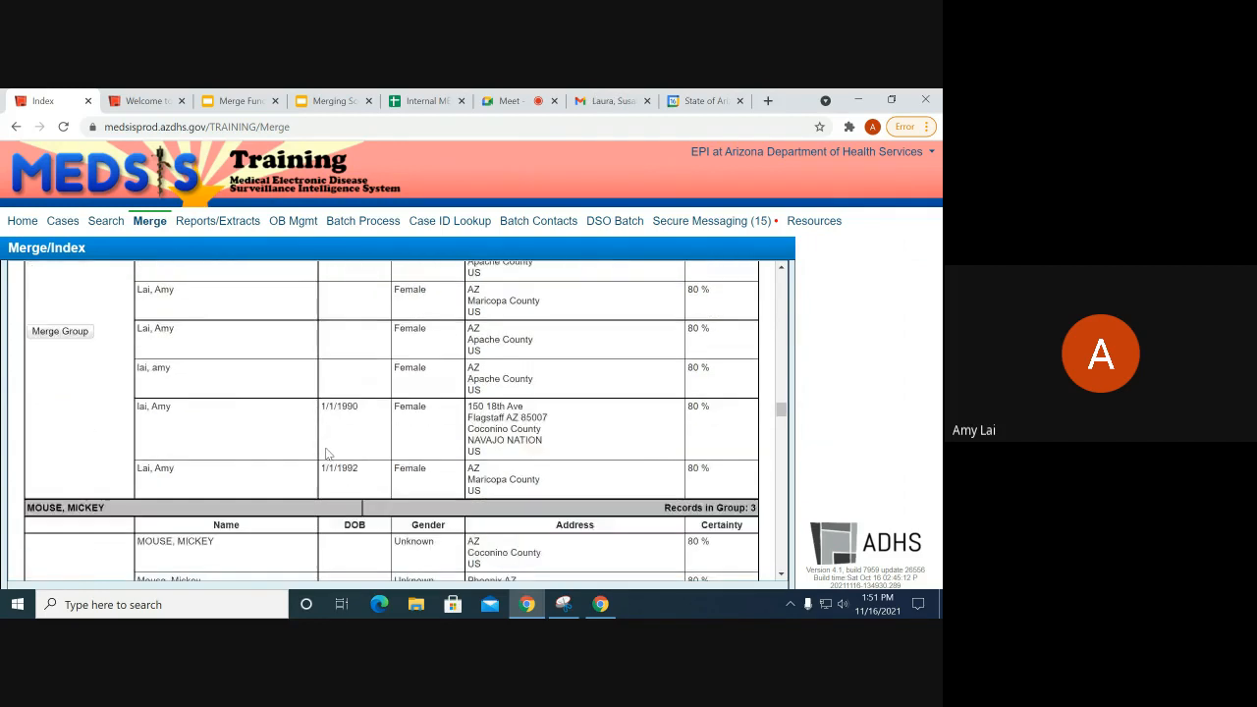
scroll(327, 454, "down", 10)
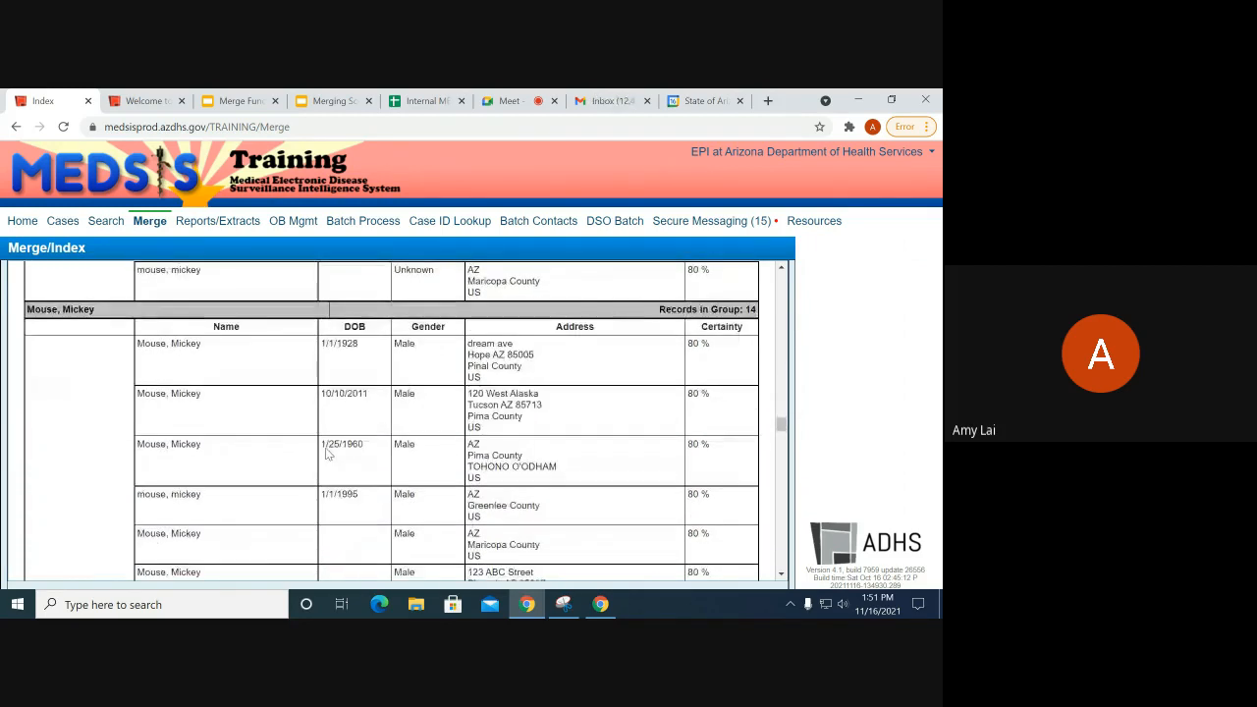
scroll(324, 454, "up", 20)
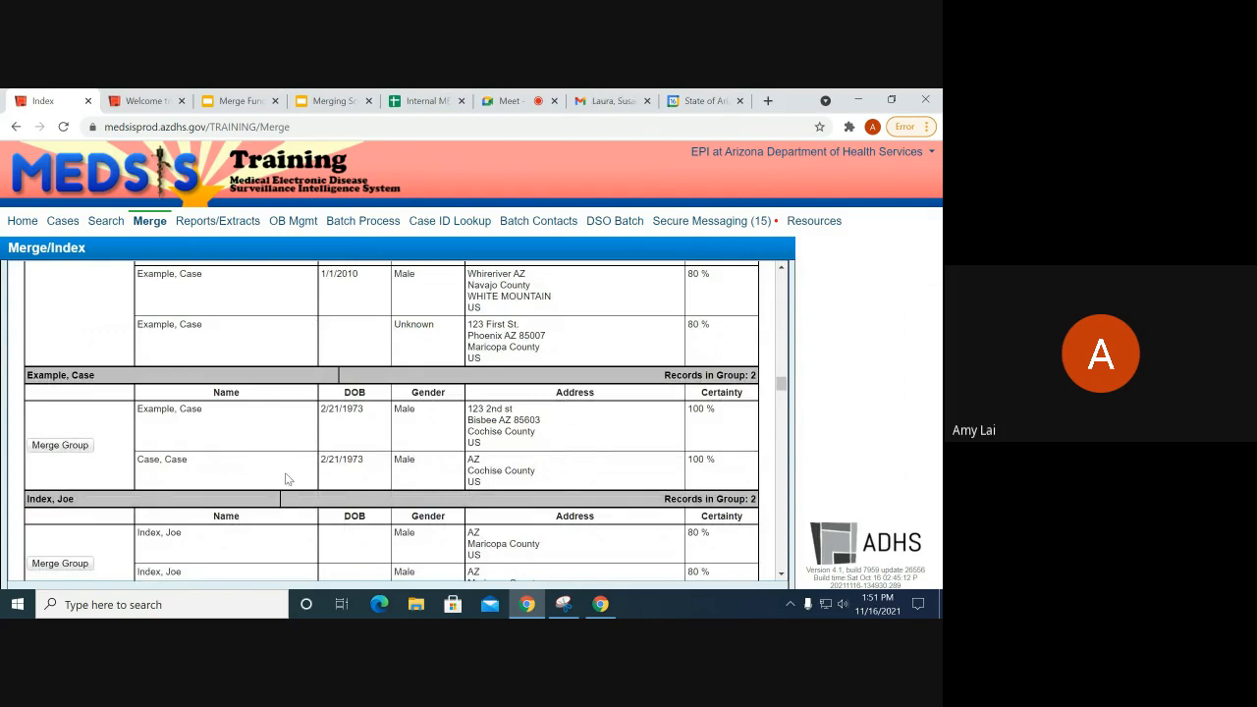
scroll(272, 500, "down", 3)
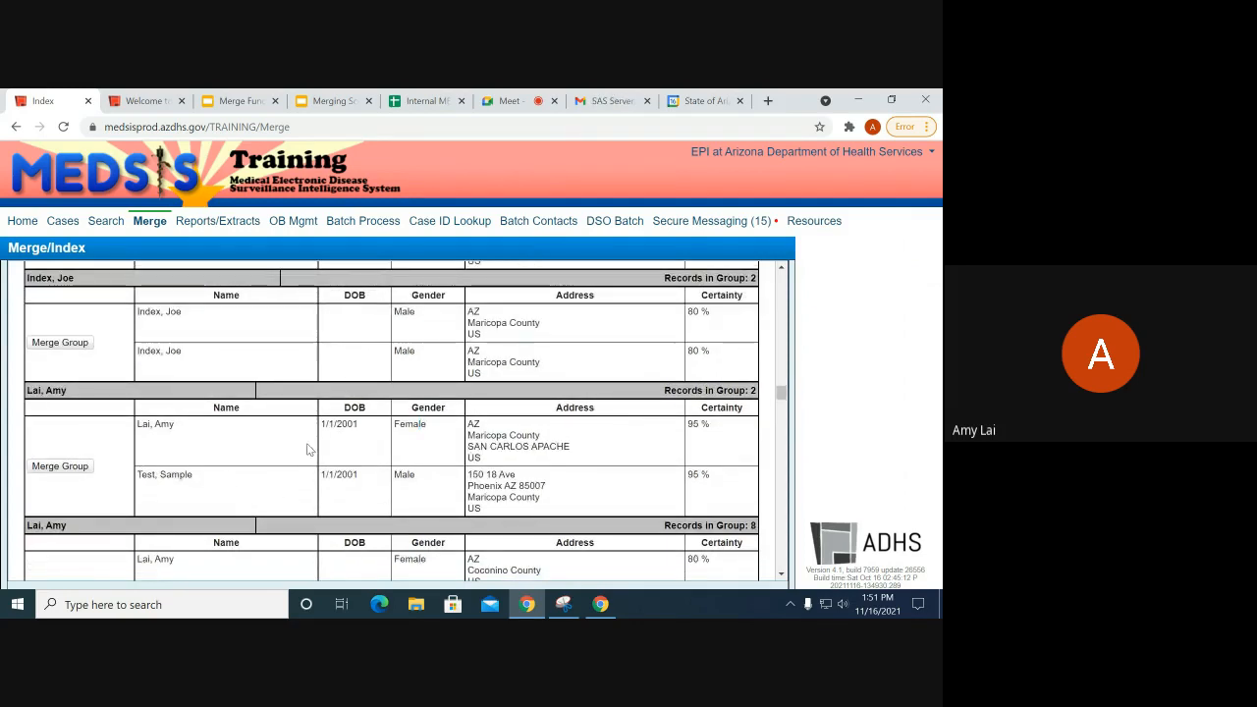
left_click(76, 468)
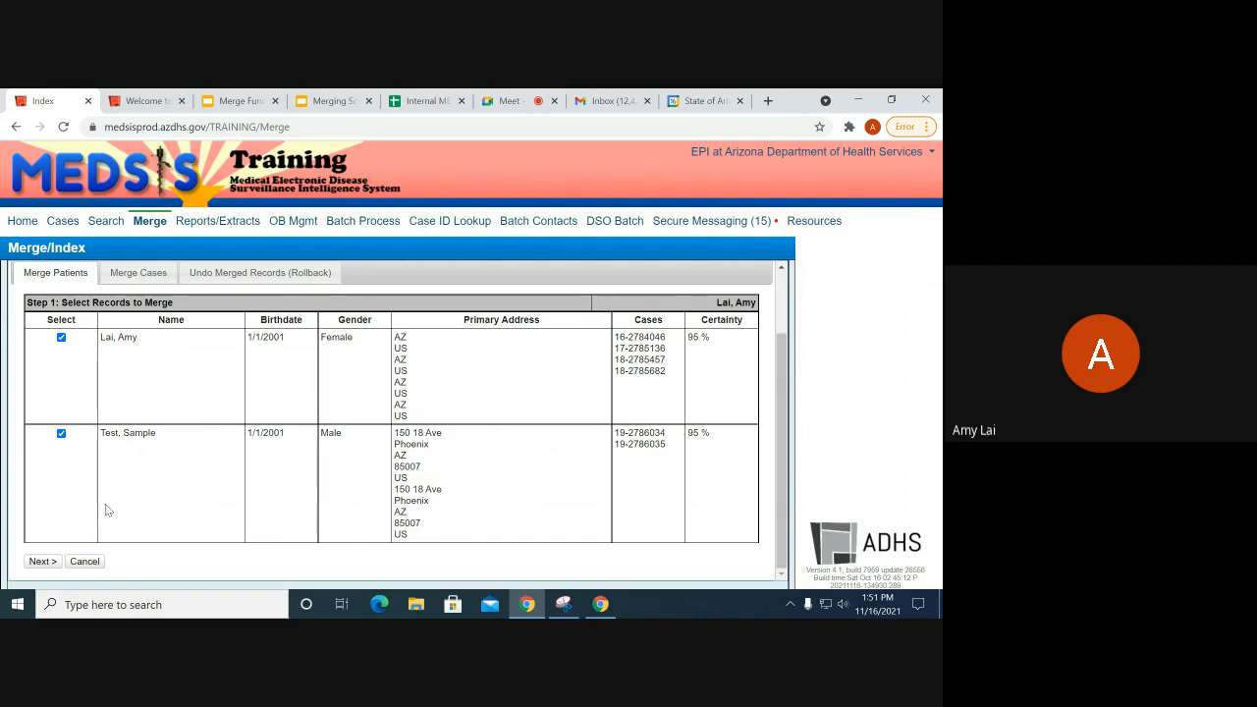
left_click(42, 562)
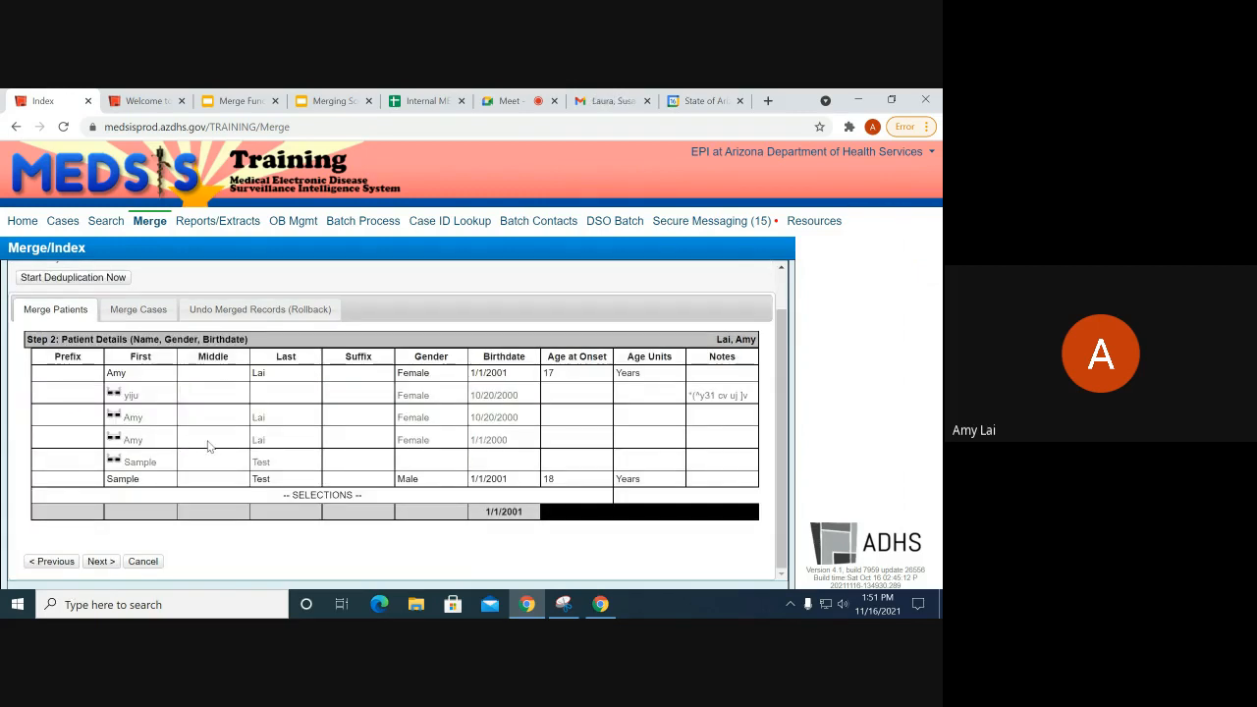
left_click(157, 374)
left_click(268, 374)
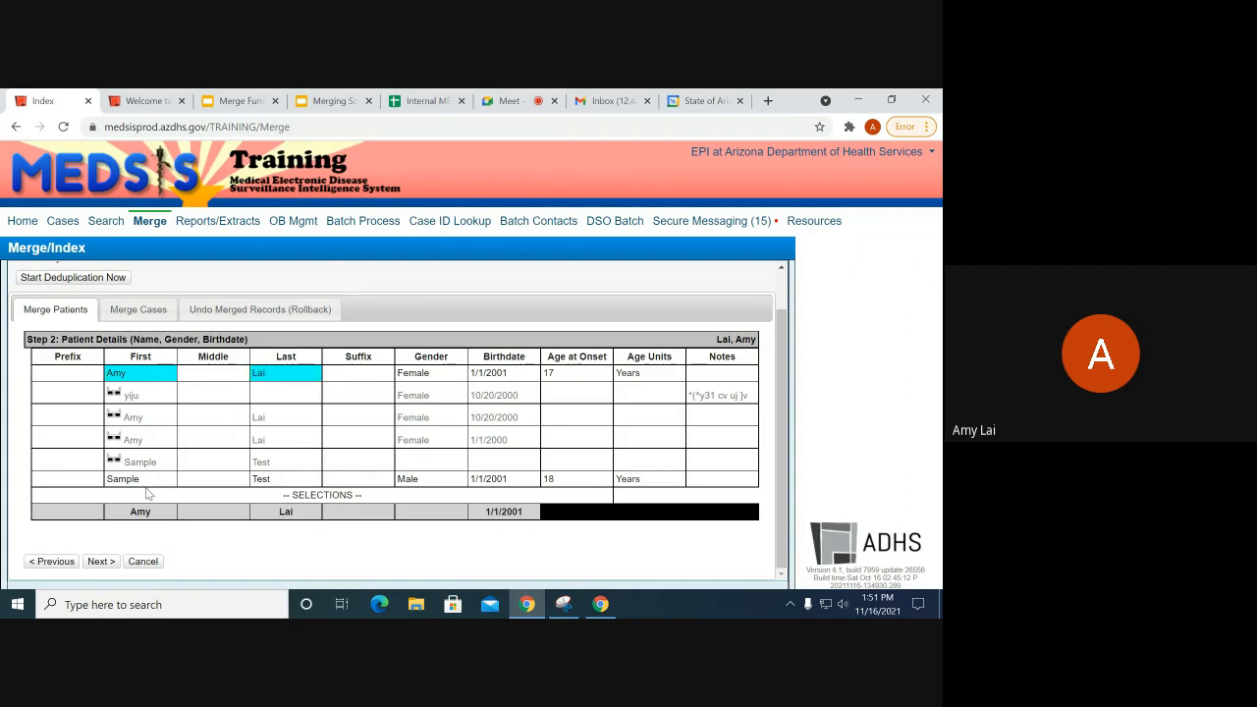
left_click(147, 480)
left_click(143, 375)
left_click(147, 480)
left_click(149, 379)
left_click(425, 375)
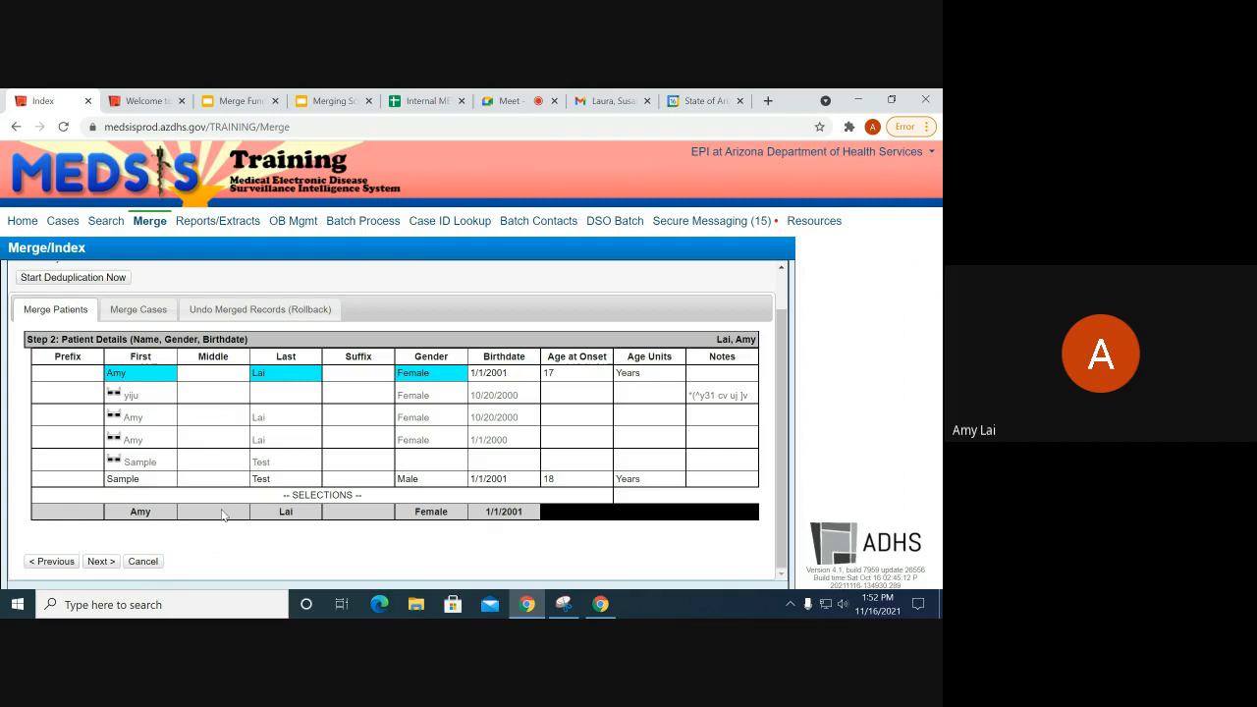
left_click_drag(169, 503, 546, 508)
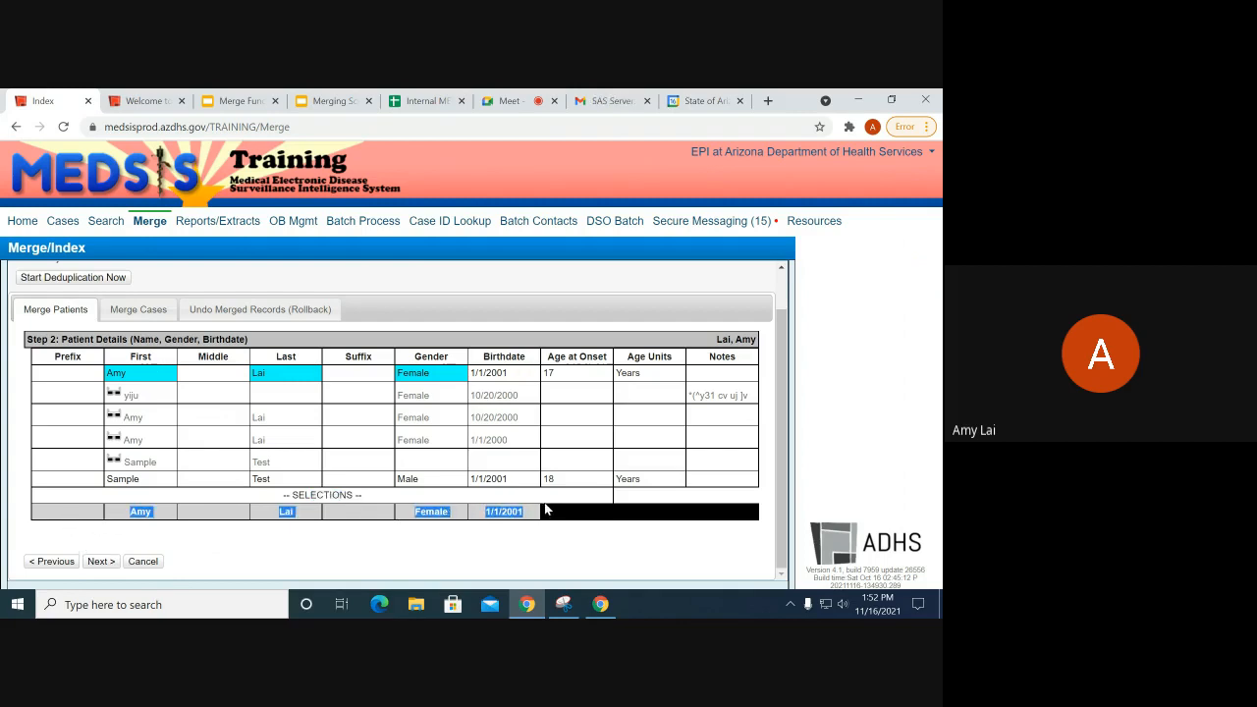
left_click(530, 512)
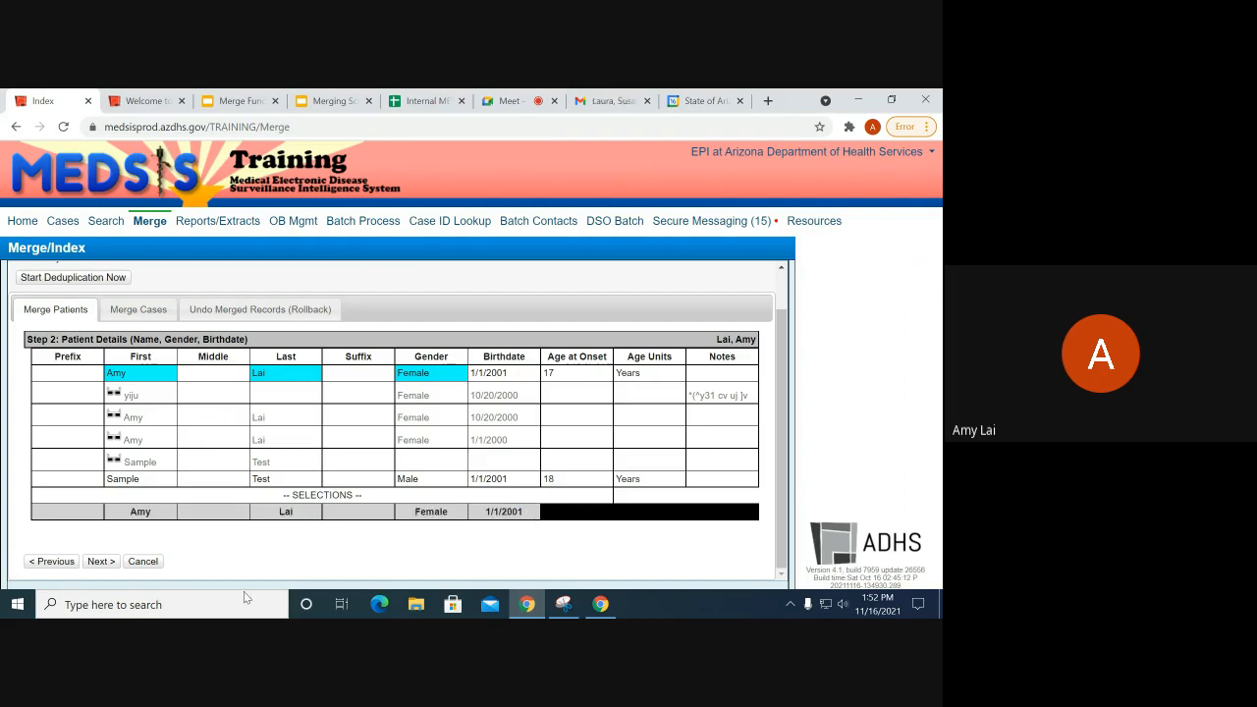
left_click(104, 564)
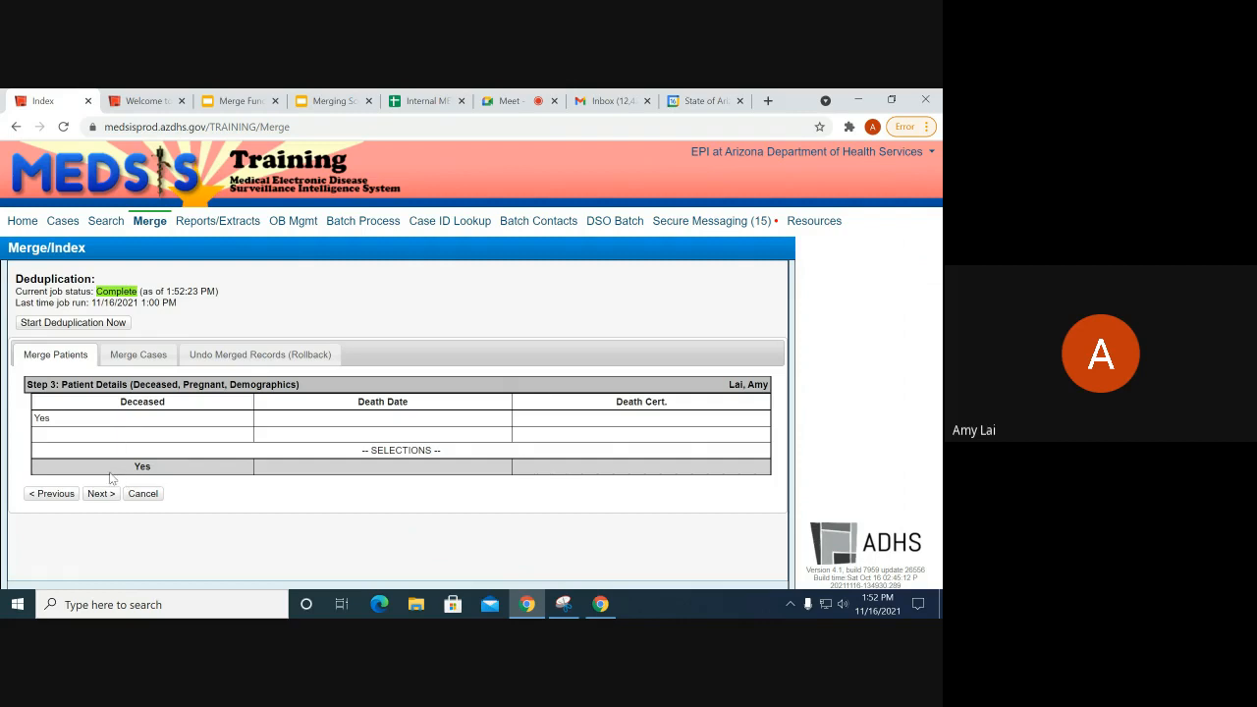
Step: Set Deceased to Yes with a blank death date for the merged patient
left_click(149, 439)
left_click(309, 420)
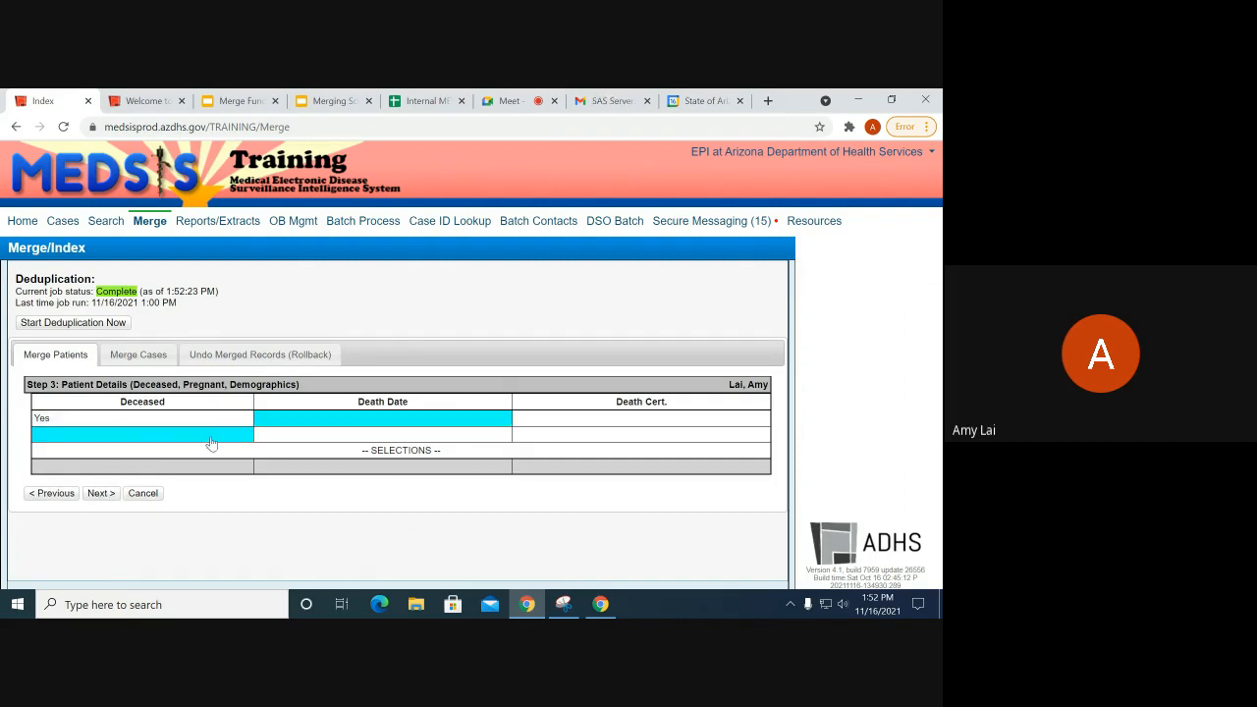
left_click(211, 422)
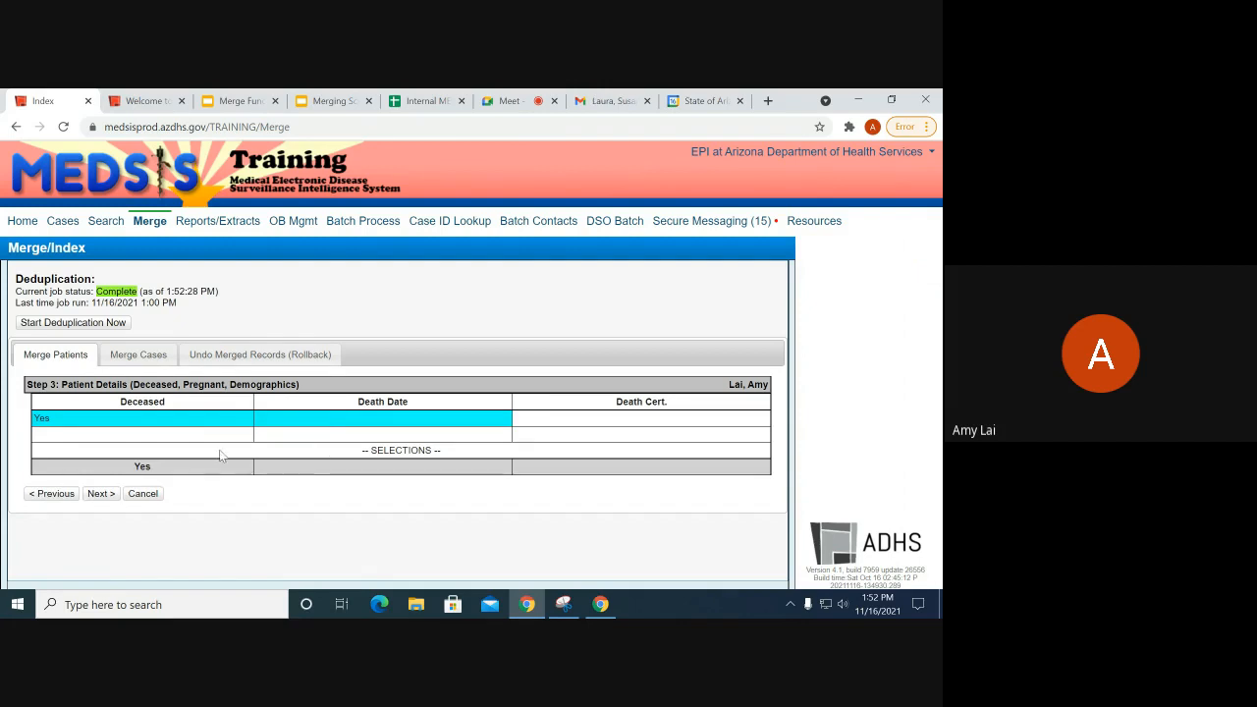
left_click(305, 435)
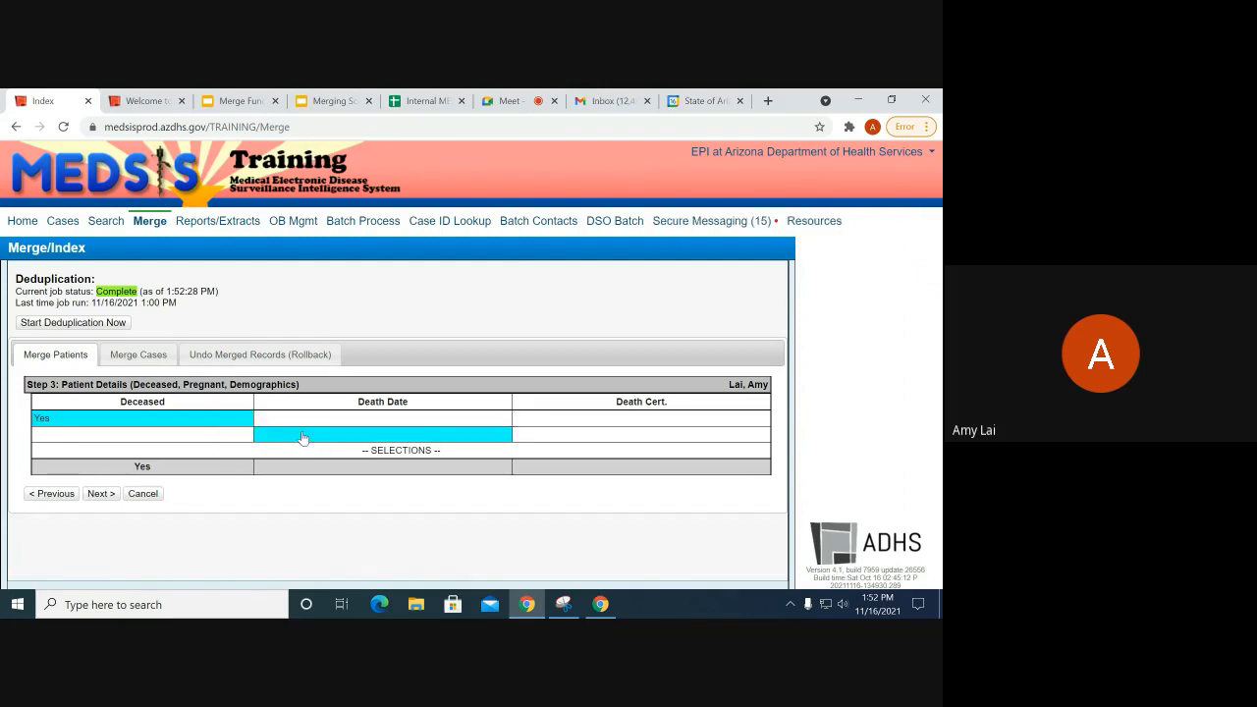
left_click(101, 495)
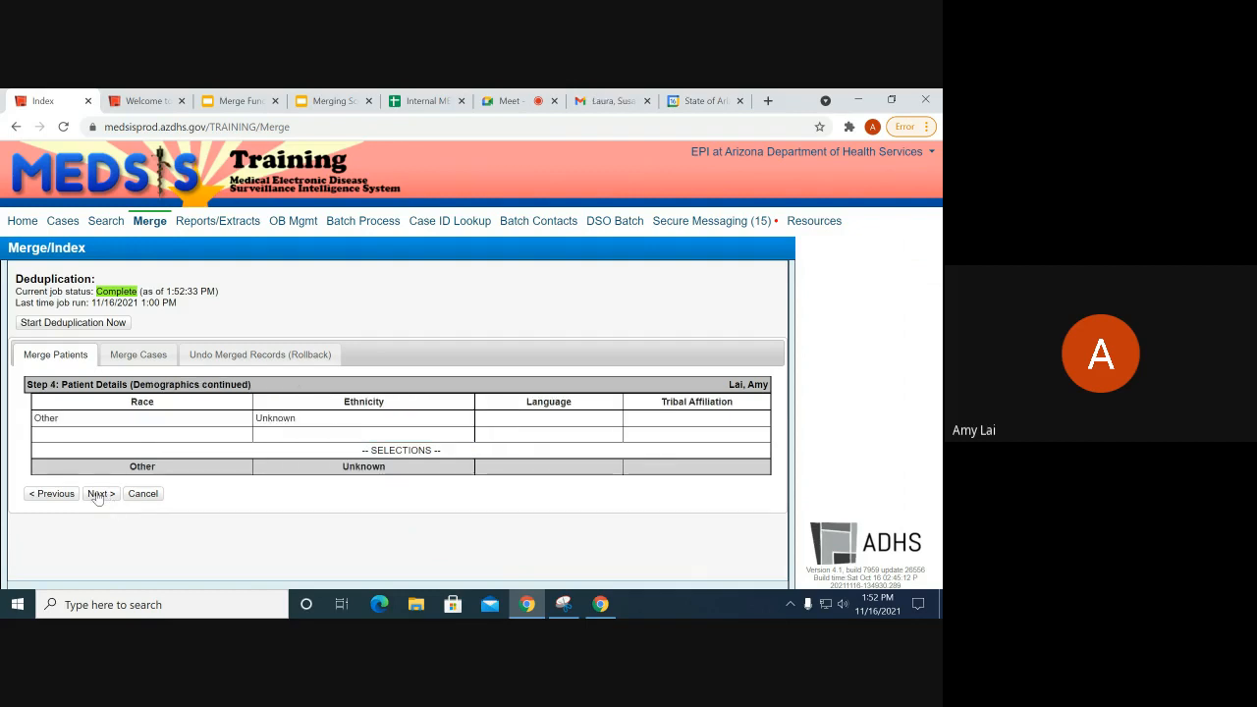
Step: Accept the race, ethnicity, occupation and identification choices and keep all four home addresses
left_click(102, 495)
left_click(102, 495)
scroll(282, 374, "down", 1)
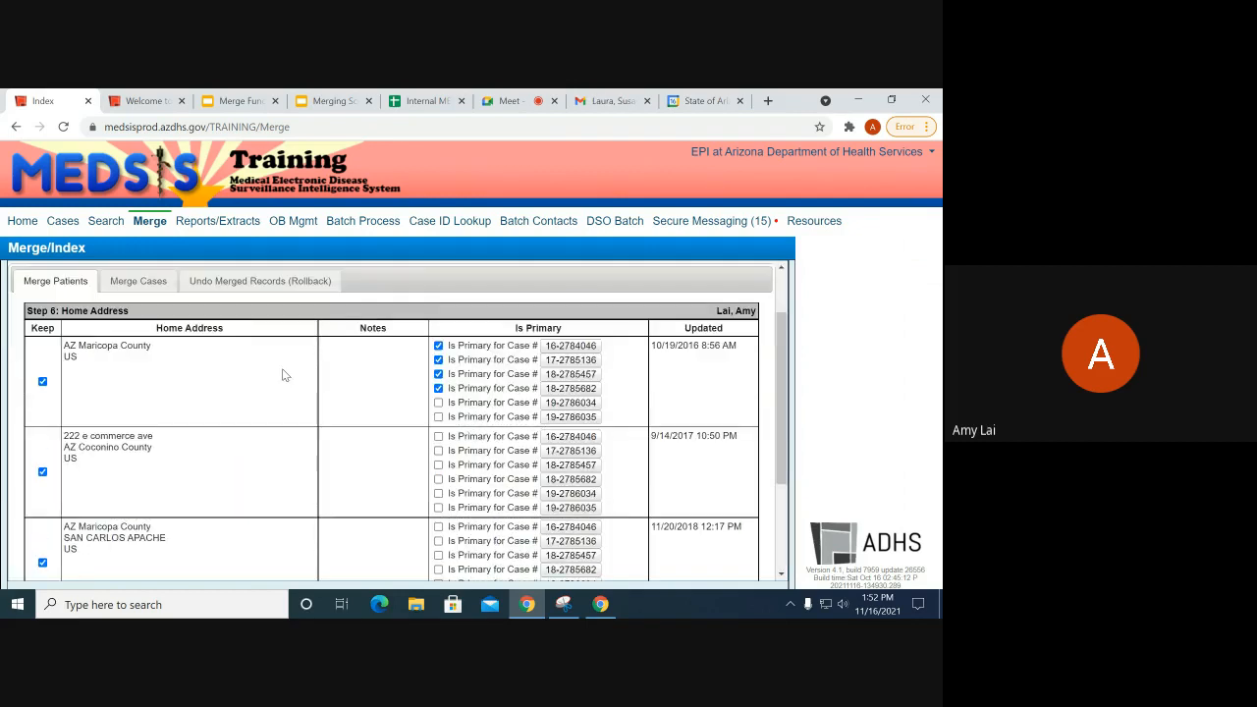
scroll(275, 384, "down", 3)
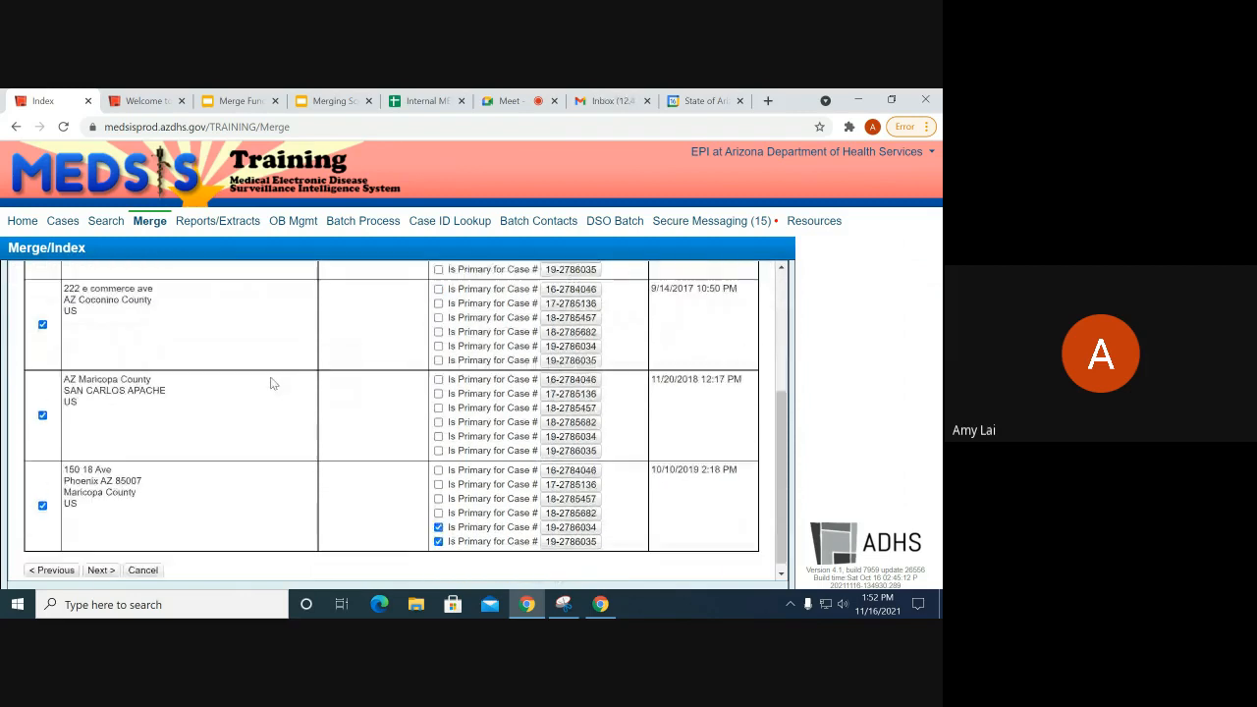
scroll(266, 378, "up", 4)
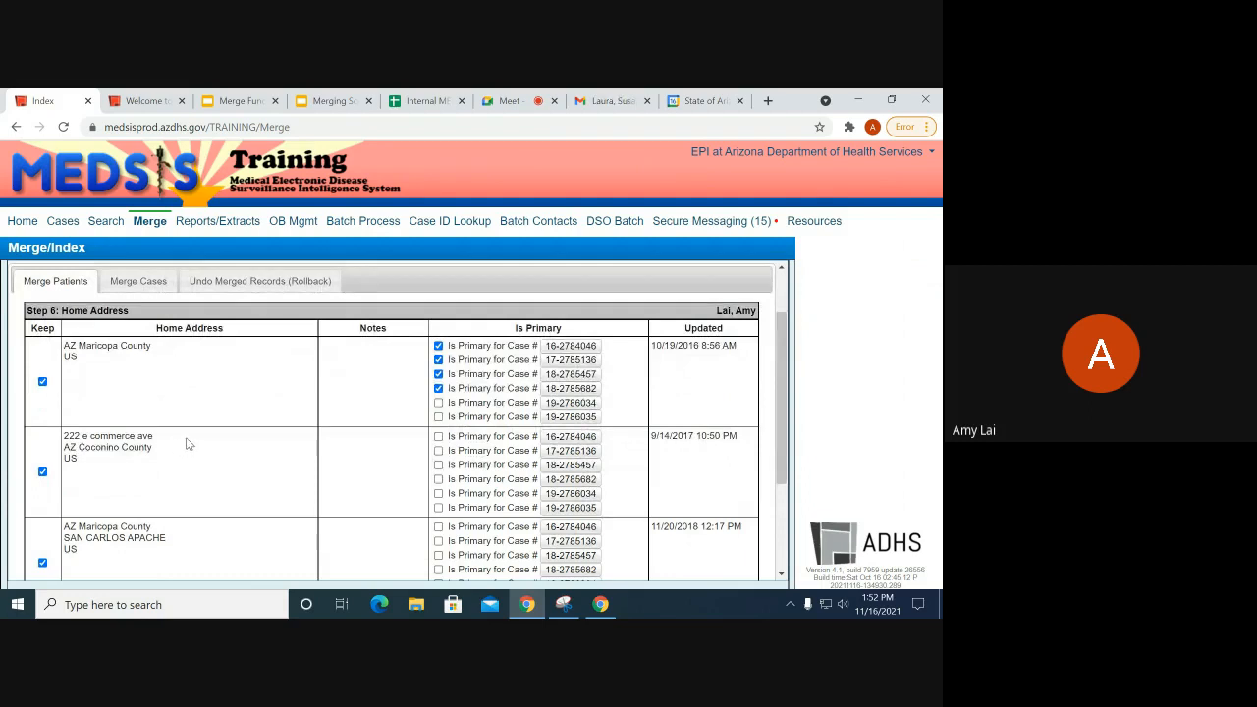
scroll(196, 447, "down", 5)
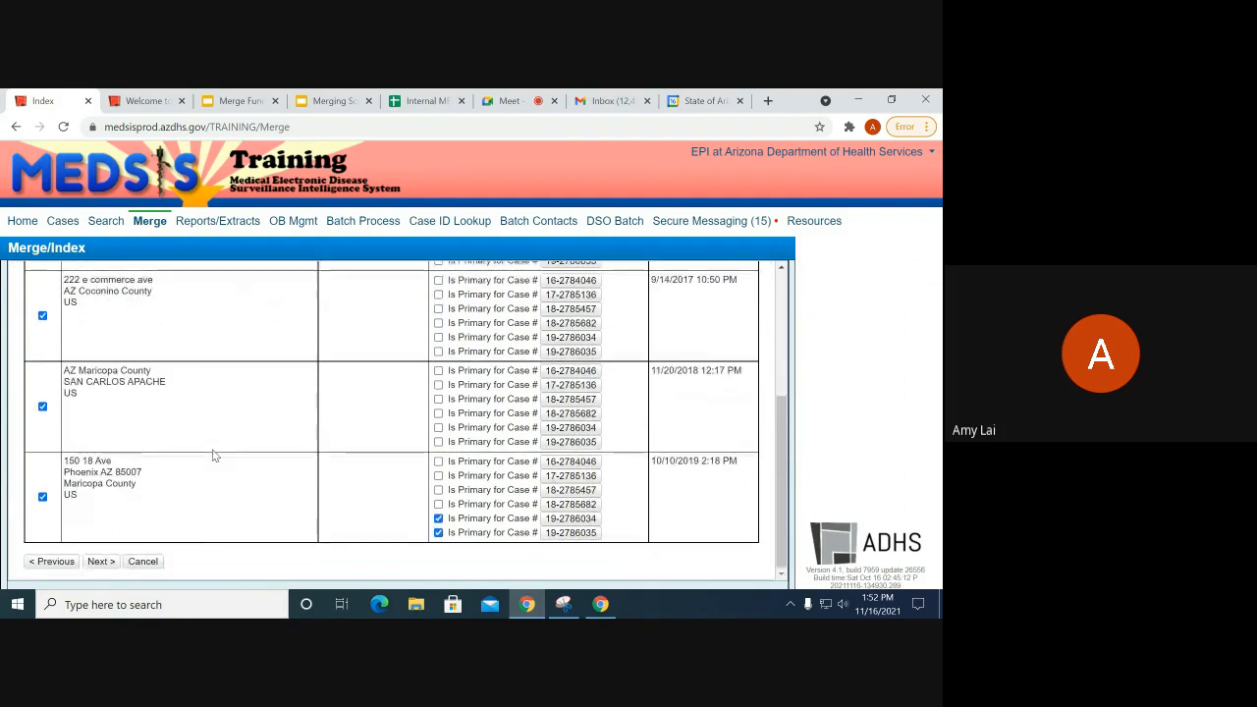
scroll(212, 455, "up", 1)
scroll(212, 455, "down", 1)
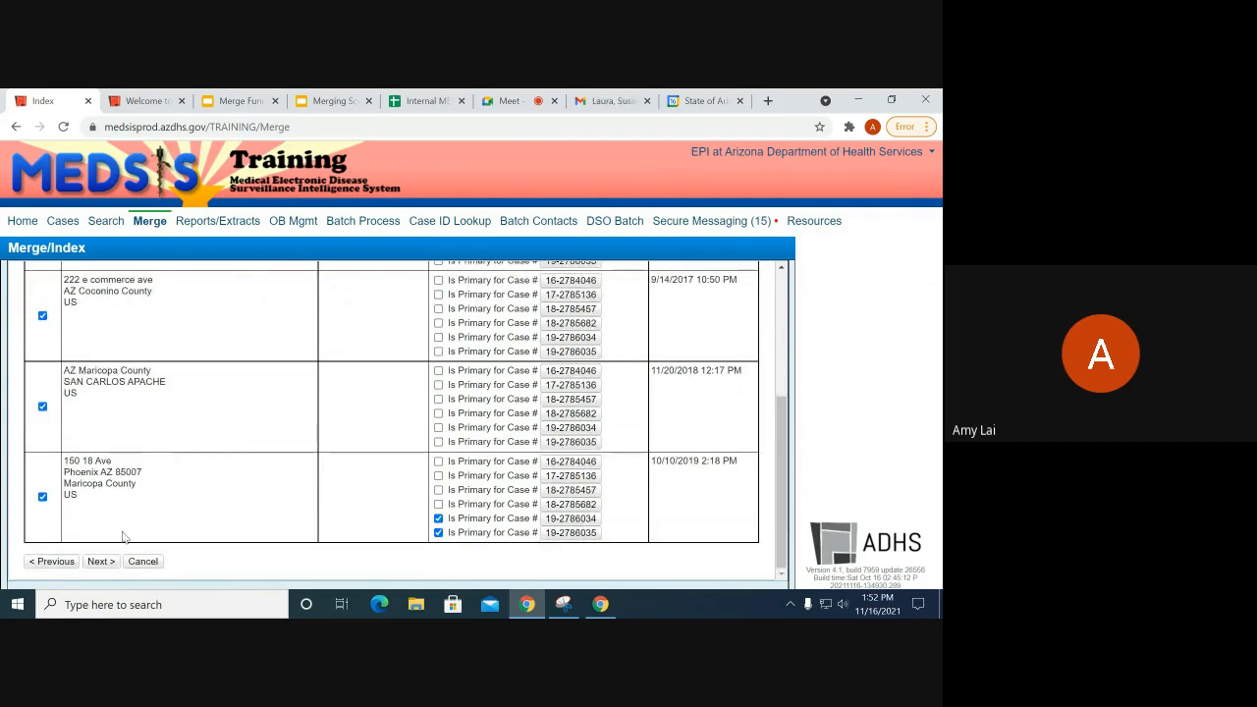
left_click(100, 561)
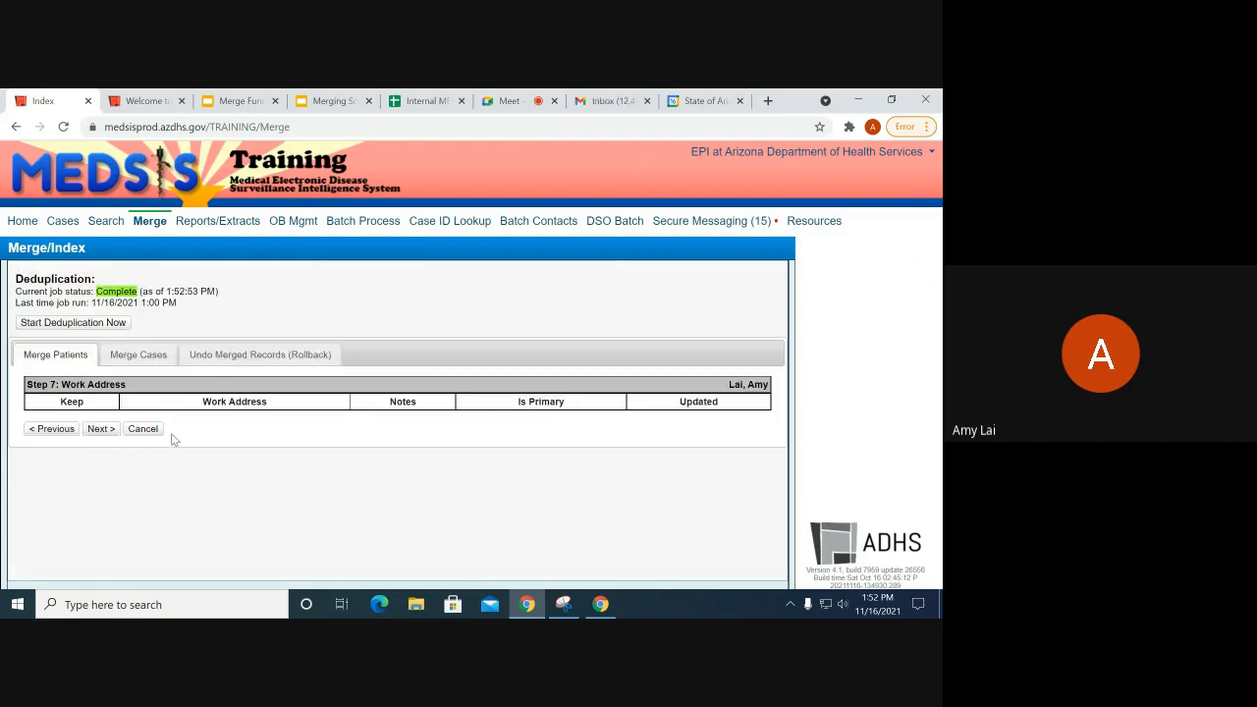
Step: Accept the empty work address, the home, work, cell and other phone, email and insurance steps
left_click(98, 429)
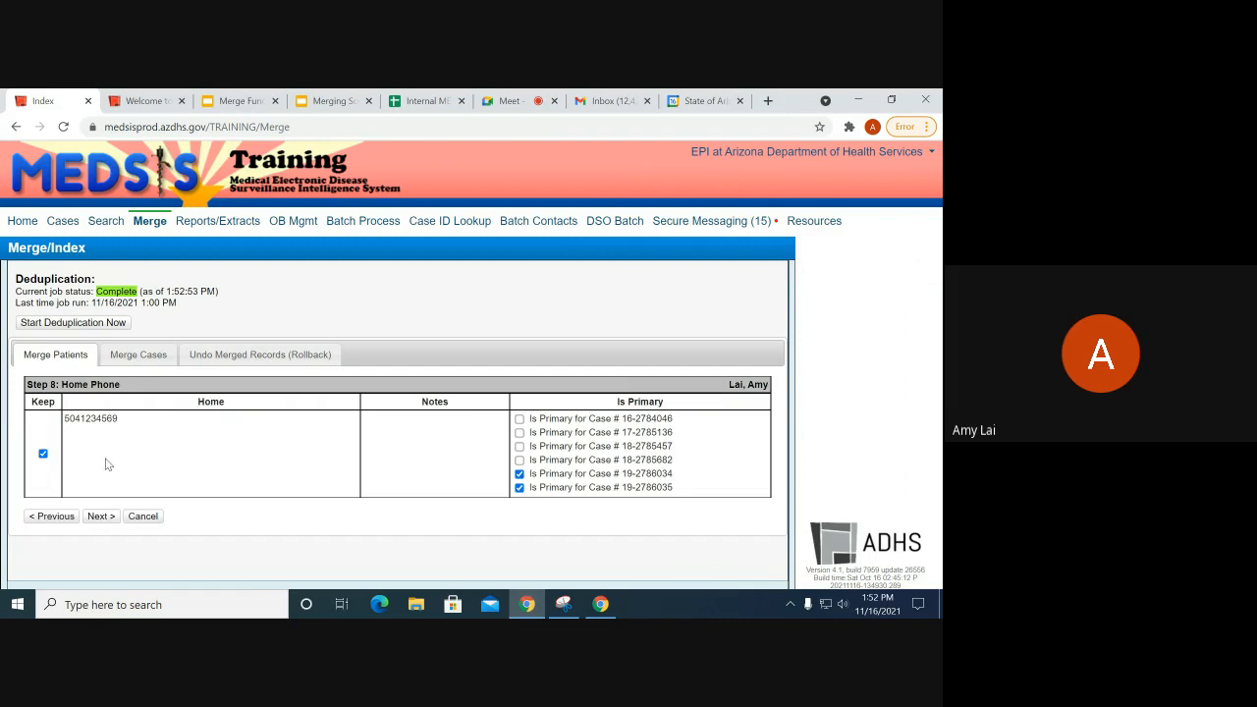
left_click(51, 515)
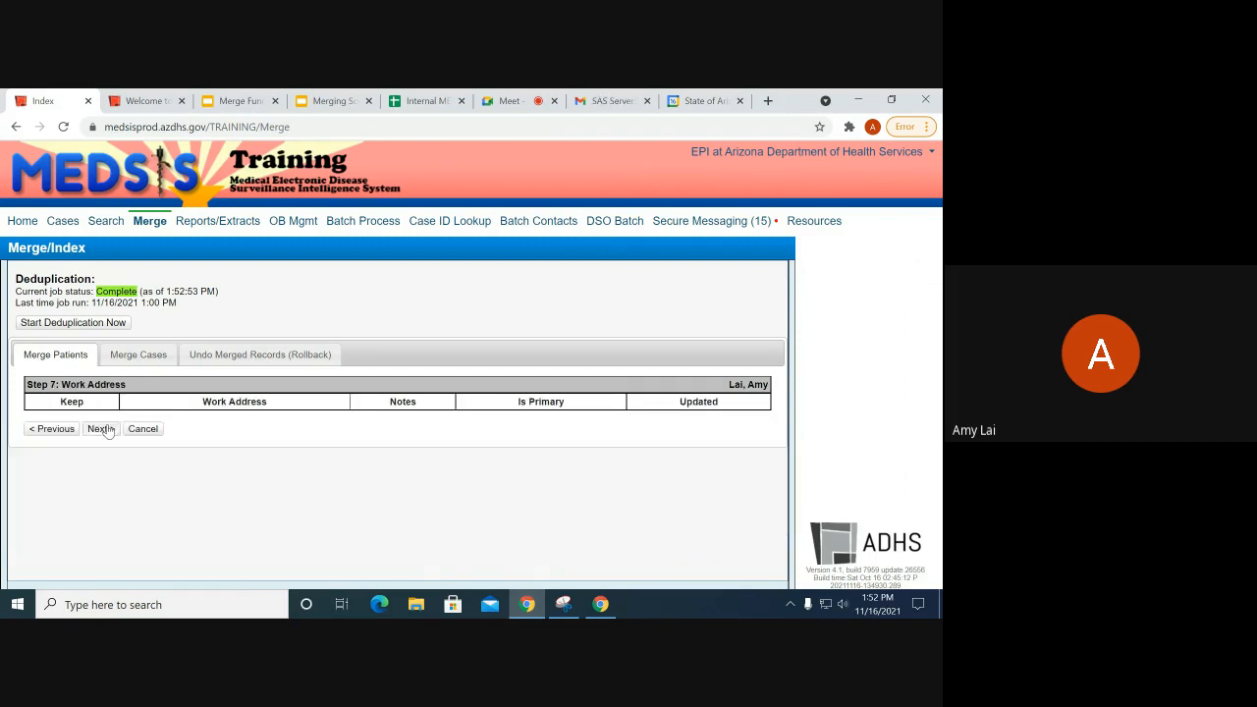
left_click(110, 429)
left_click(110, 512)
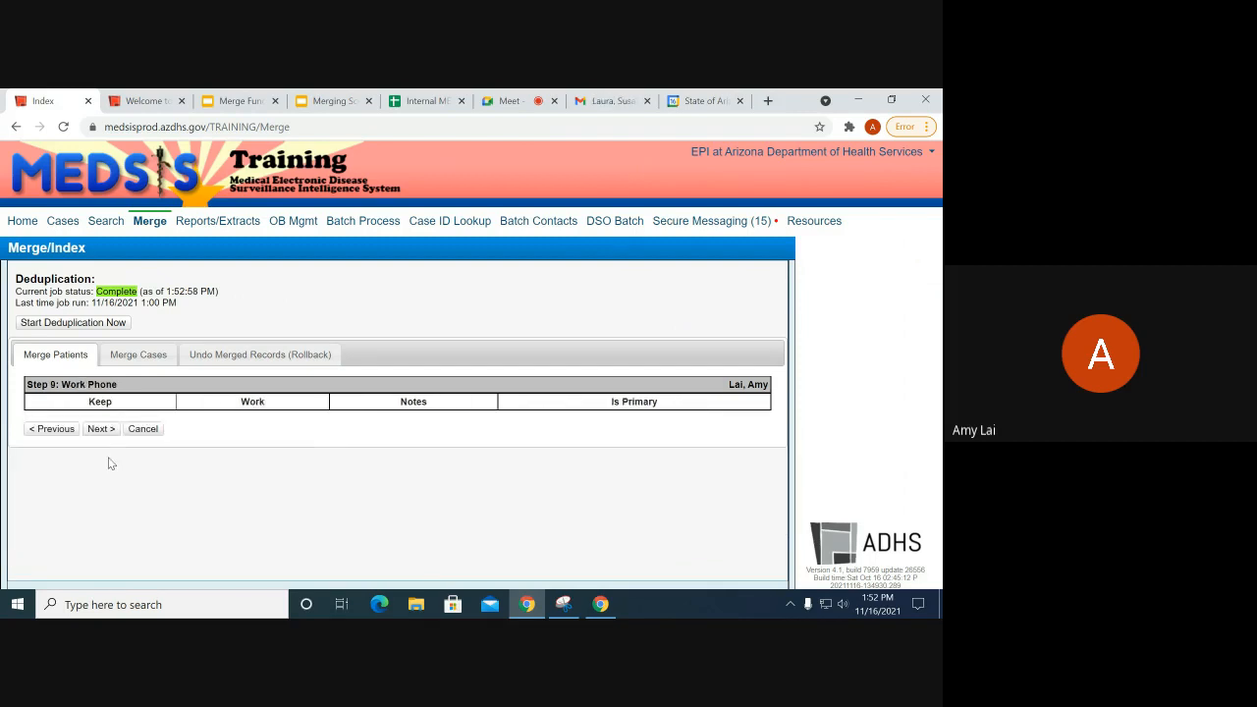
left_click(101, 429)
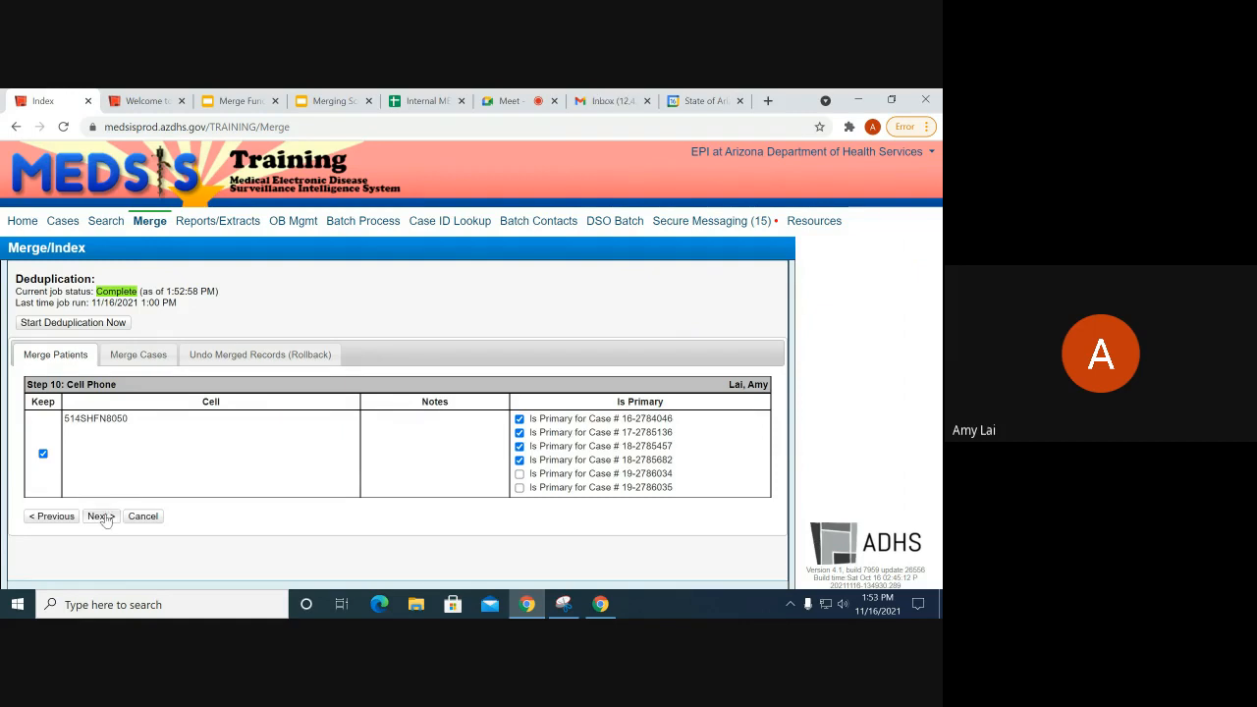
left_click(102, 517)
left_click(65, 436)
left_click(98, 514)
left_click(99, 429)
left_click(102, 429)
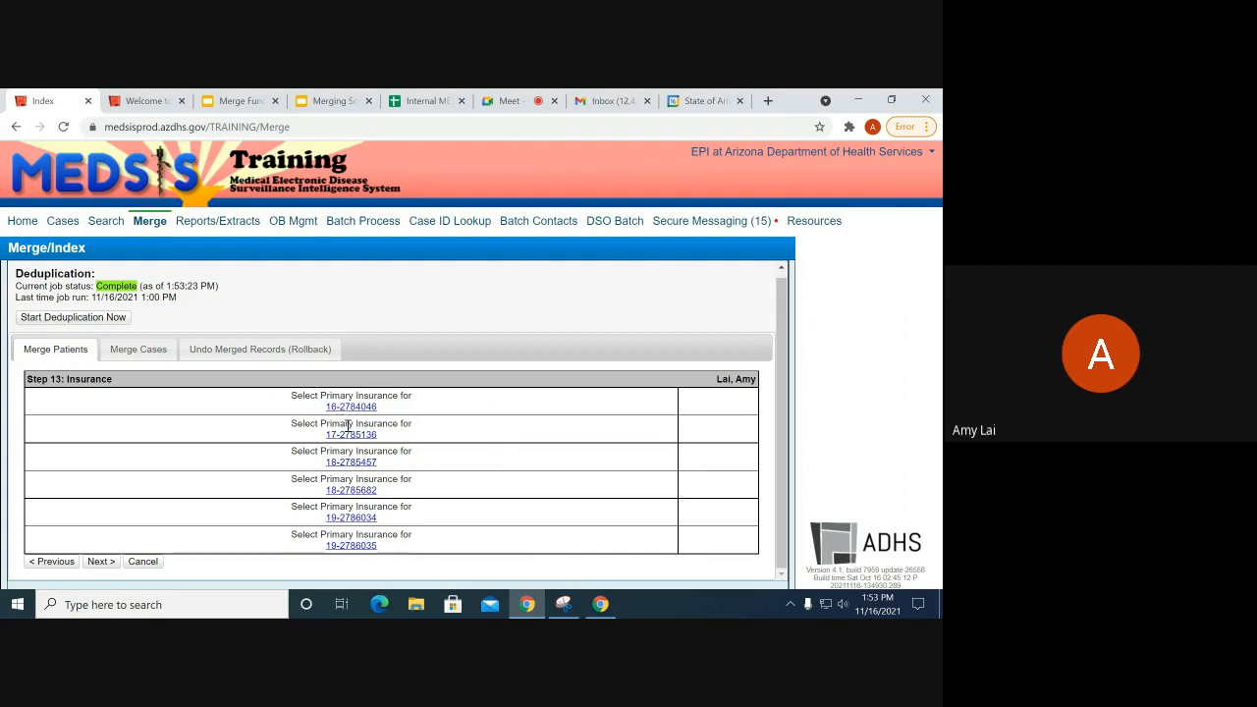
left_click(101, 568)
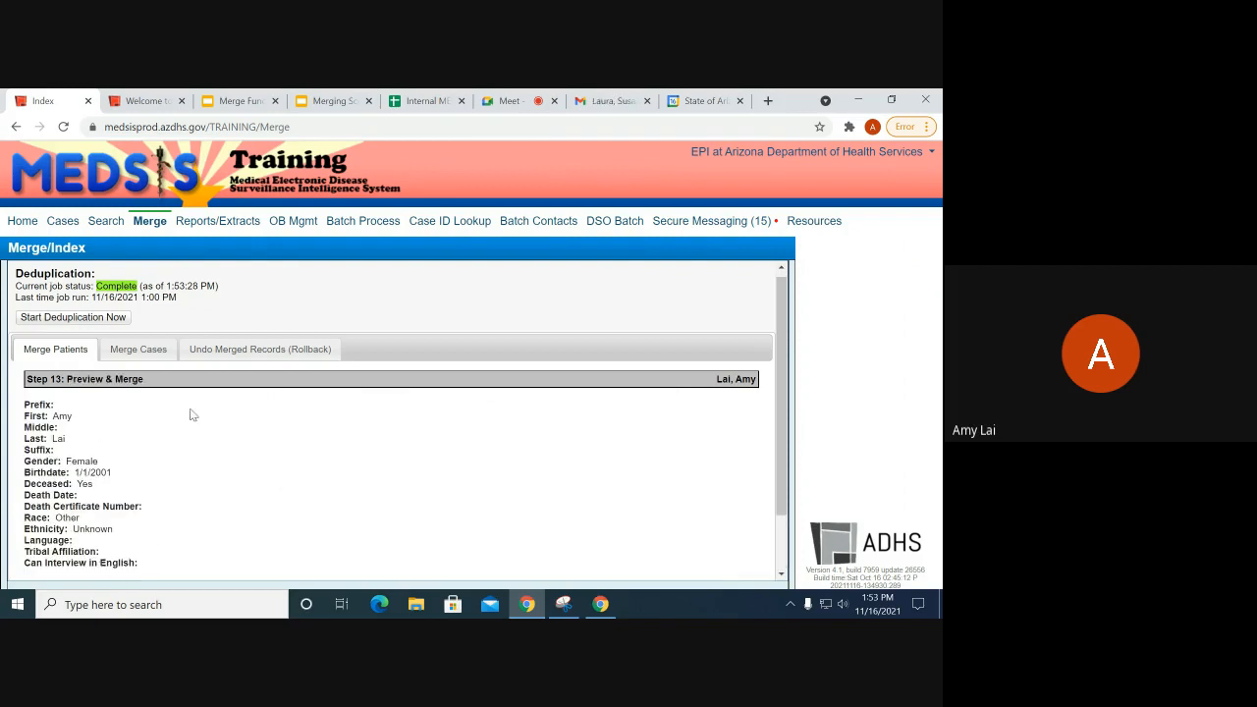
Step: Review the merged patient summary (Female, Deceased Yes, Race Other, Ethnicity Unknown) and continue to attached cases
scroll(147, 422, "down", 2)
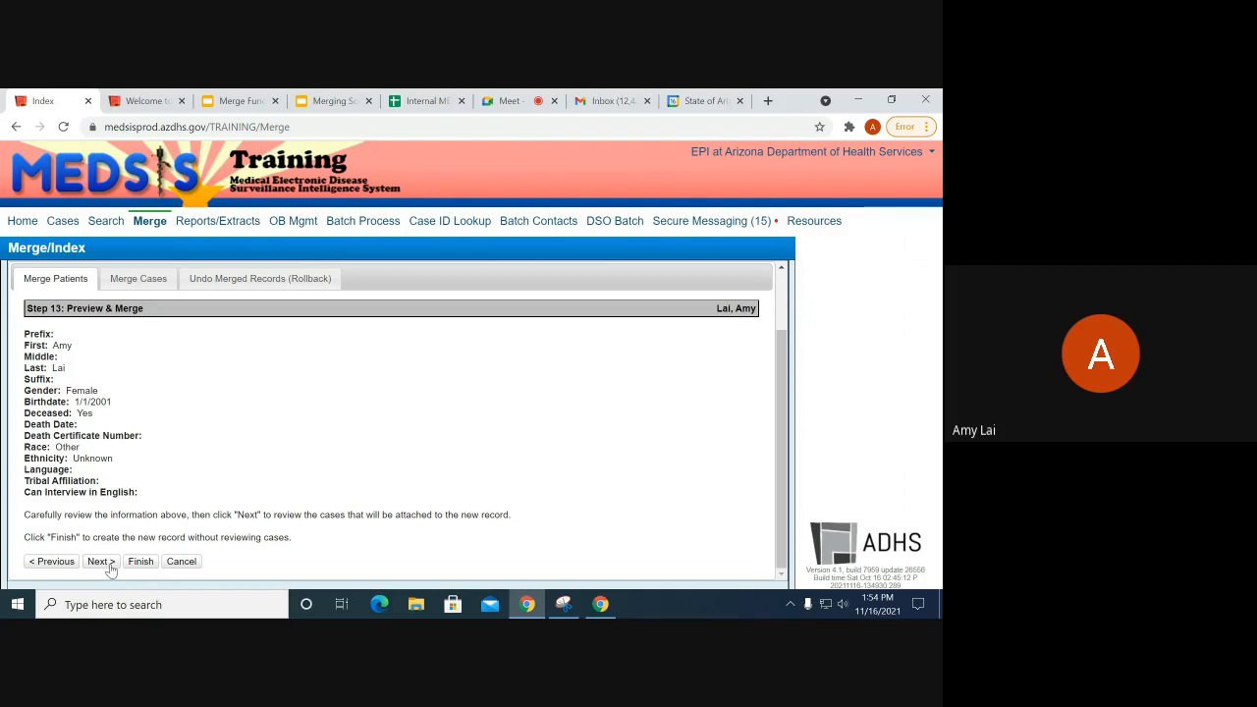
left_click(102, 562)
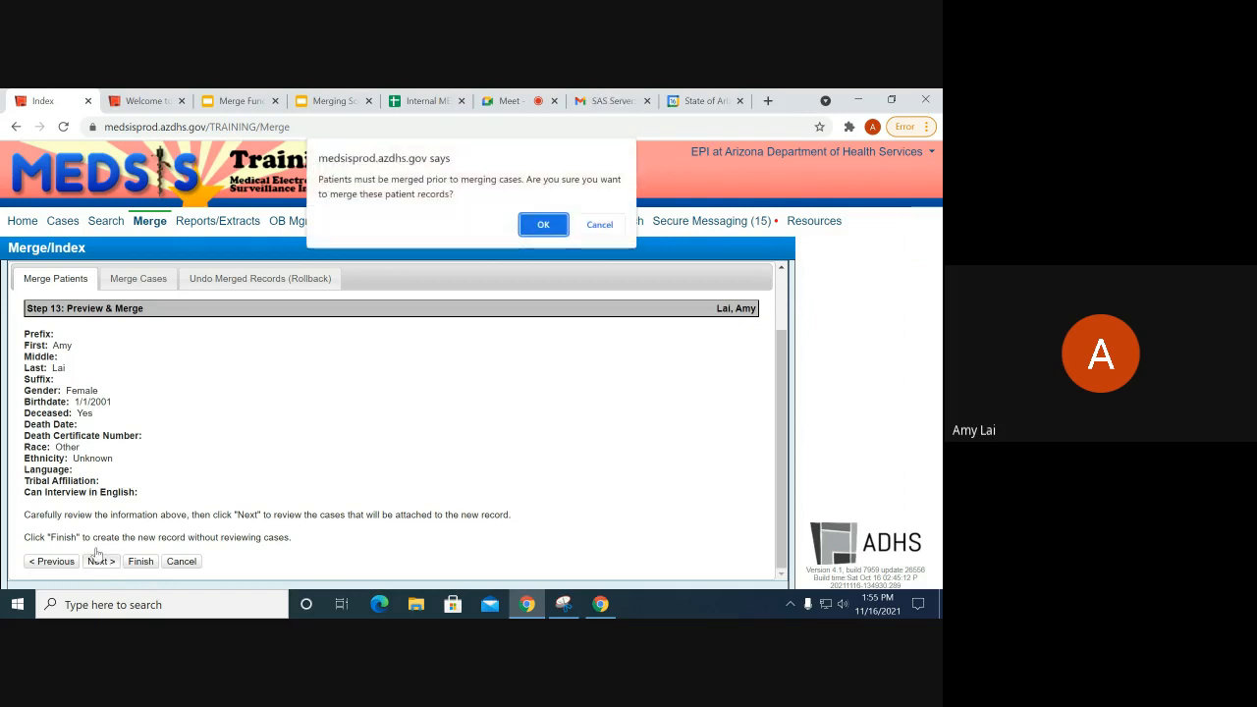
Step: Confirm the patient merge and check the two Influenza virus case IDs listed as one group
left_click(540, 226)
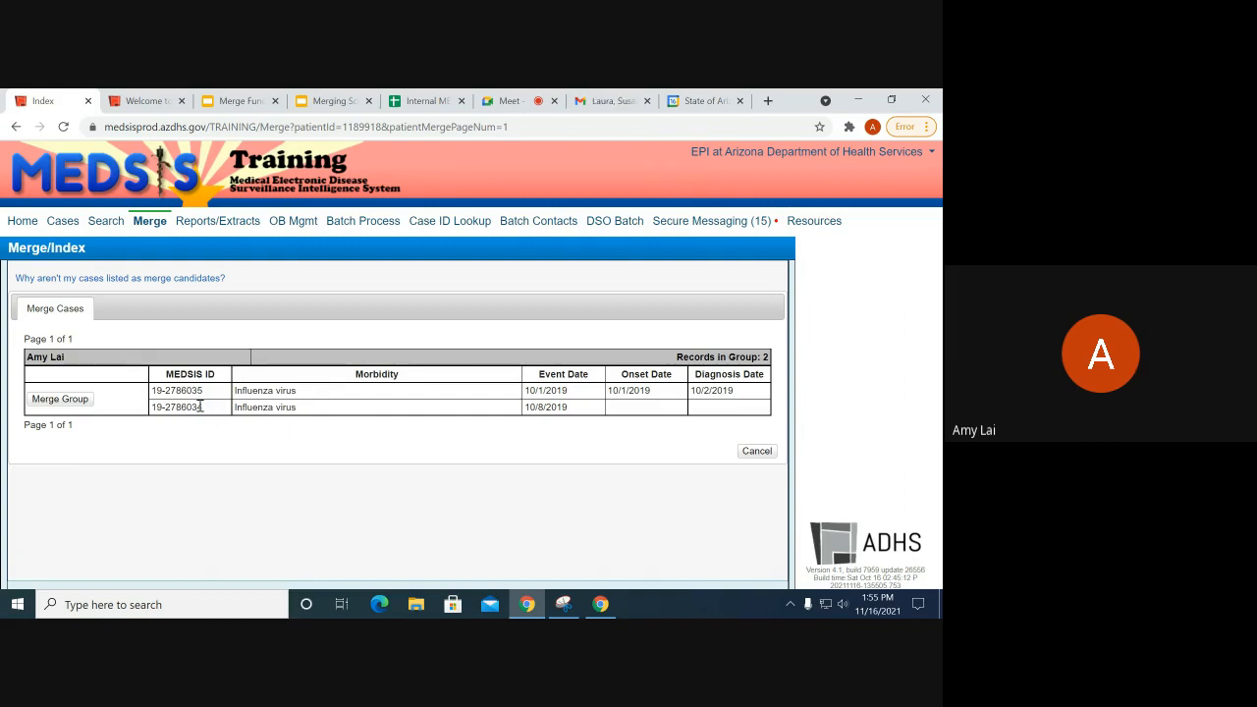
left_click_drag(203, 408, 154, 397)
Step: Start merging the Influenza virus case pair with both cases kept selected
left_click(184, 407)
left_click(60, 398)
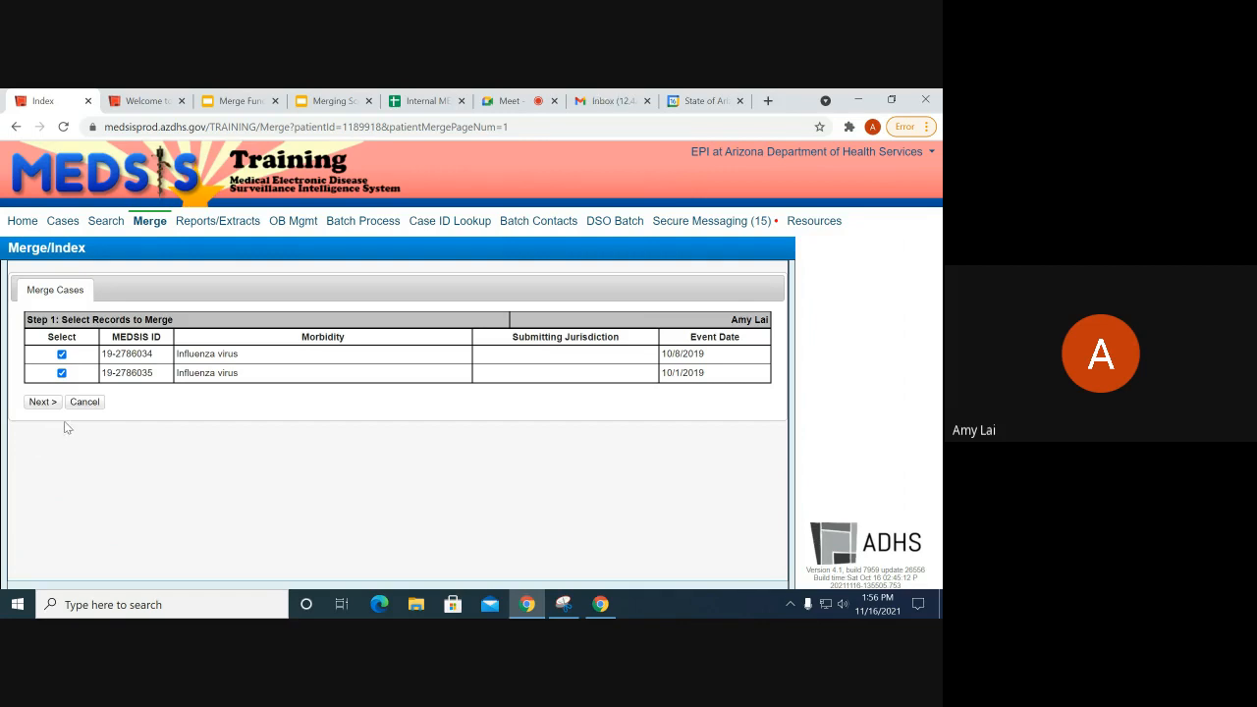
left_click(42, 402)
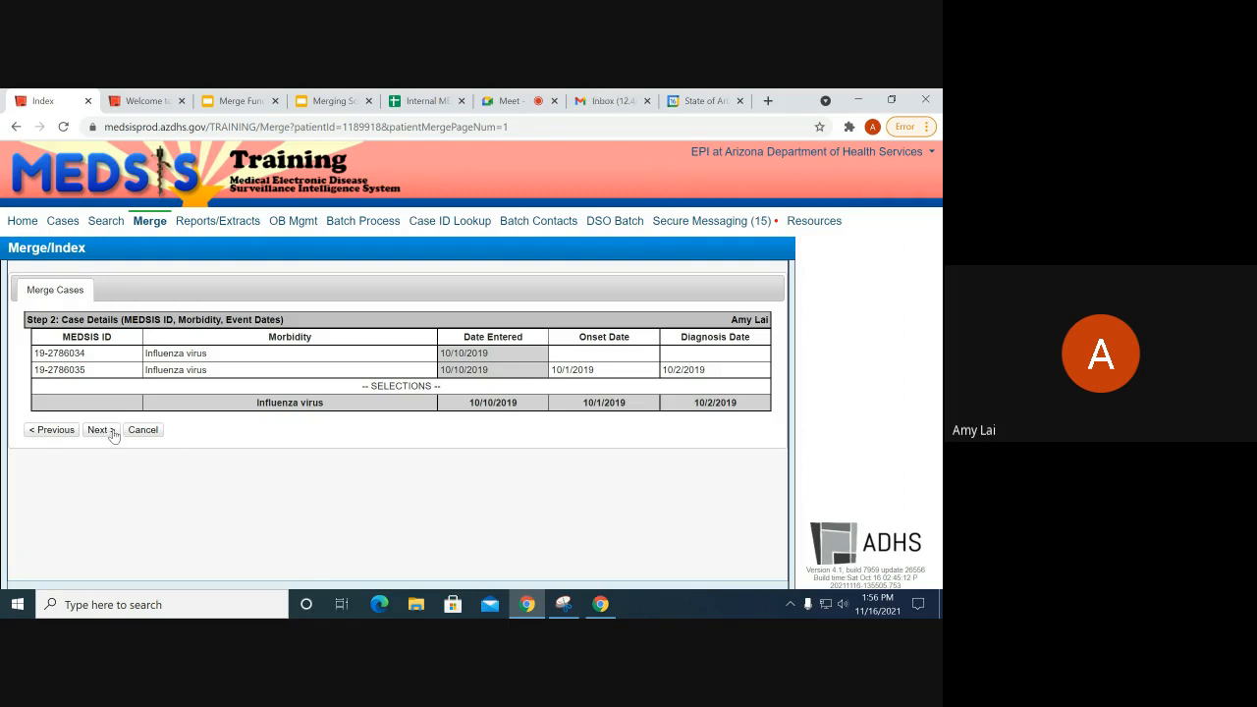
Step: Leave the merged case's onset date blank instead of 10/1/2019
left_click(601, 354)
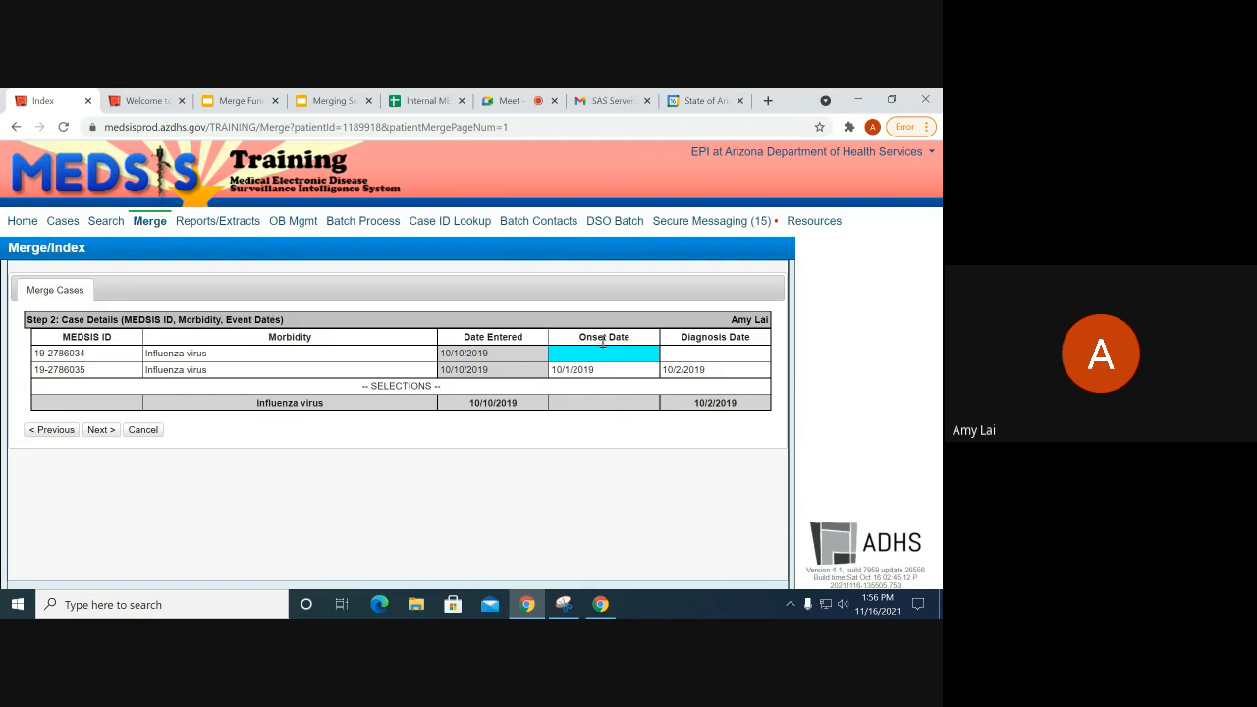
left_click(601, 369)
left_click(595, 356)
left_click(603, 371)
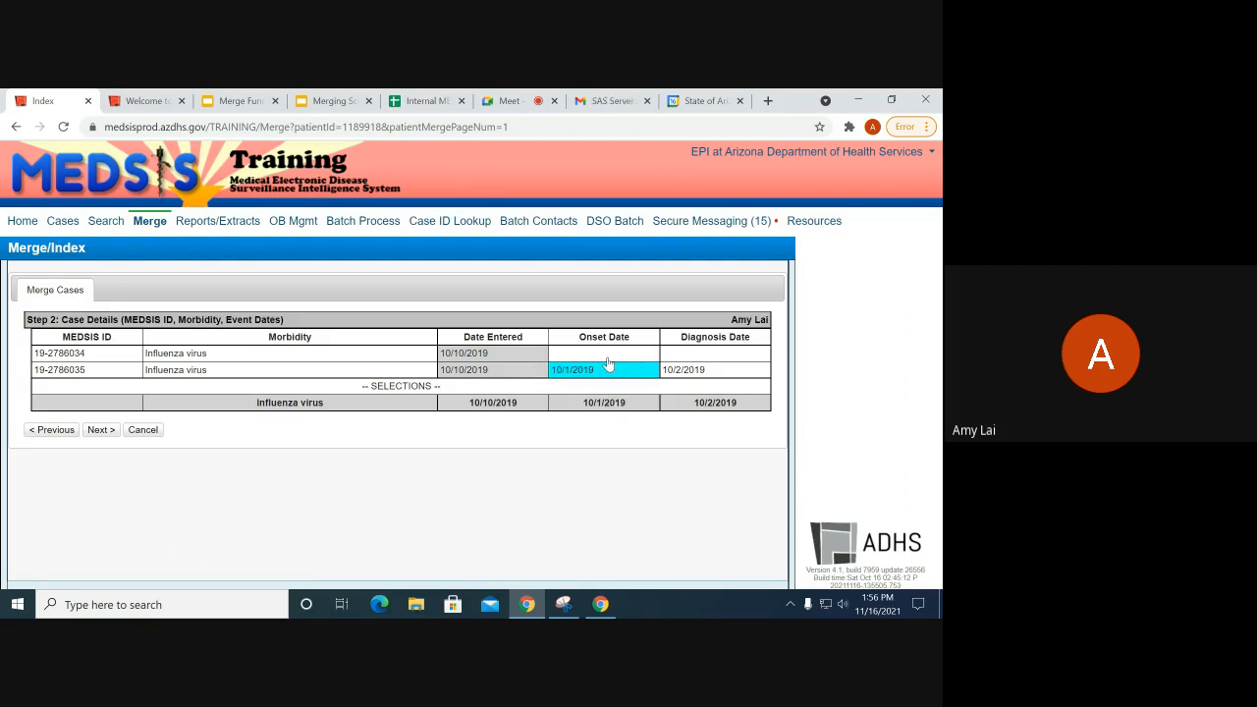
left_click(607, 355)
left_click(605, 373)
left_click(608, 357)
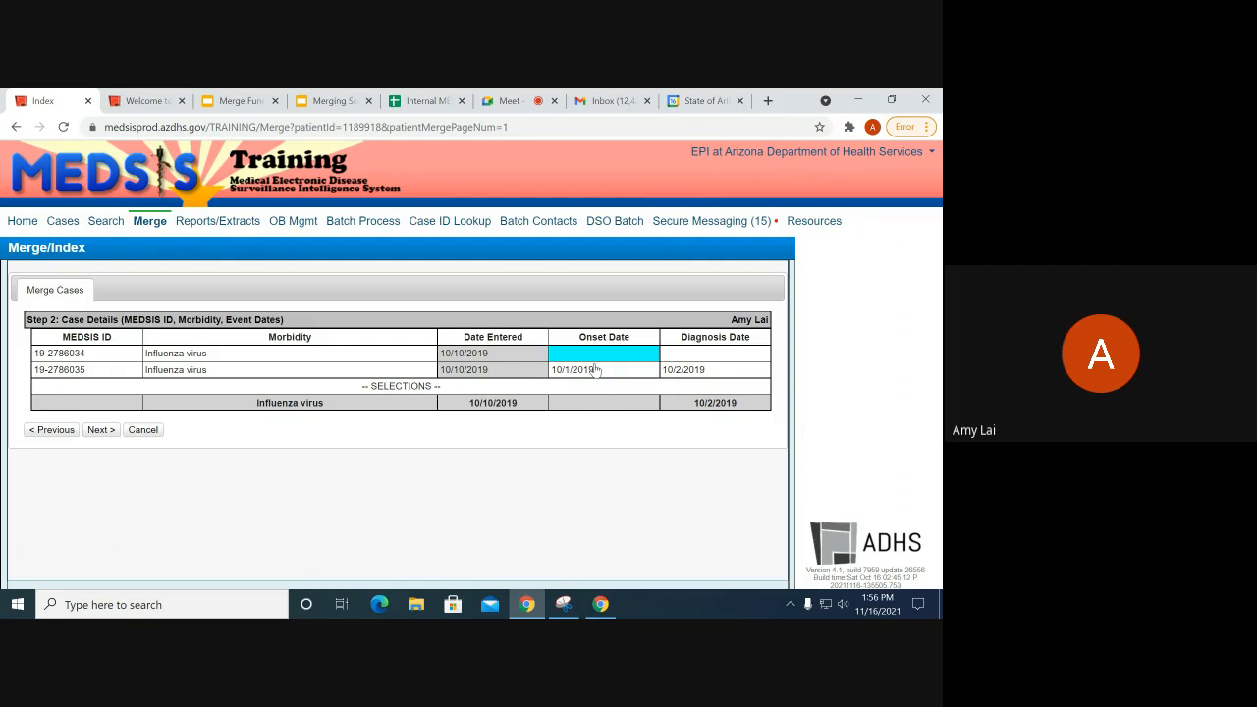
Step: Accept the case details, classification and outcome, demographics and reporting details steps
left_click(98, 430)
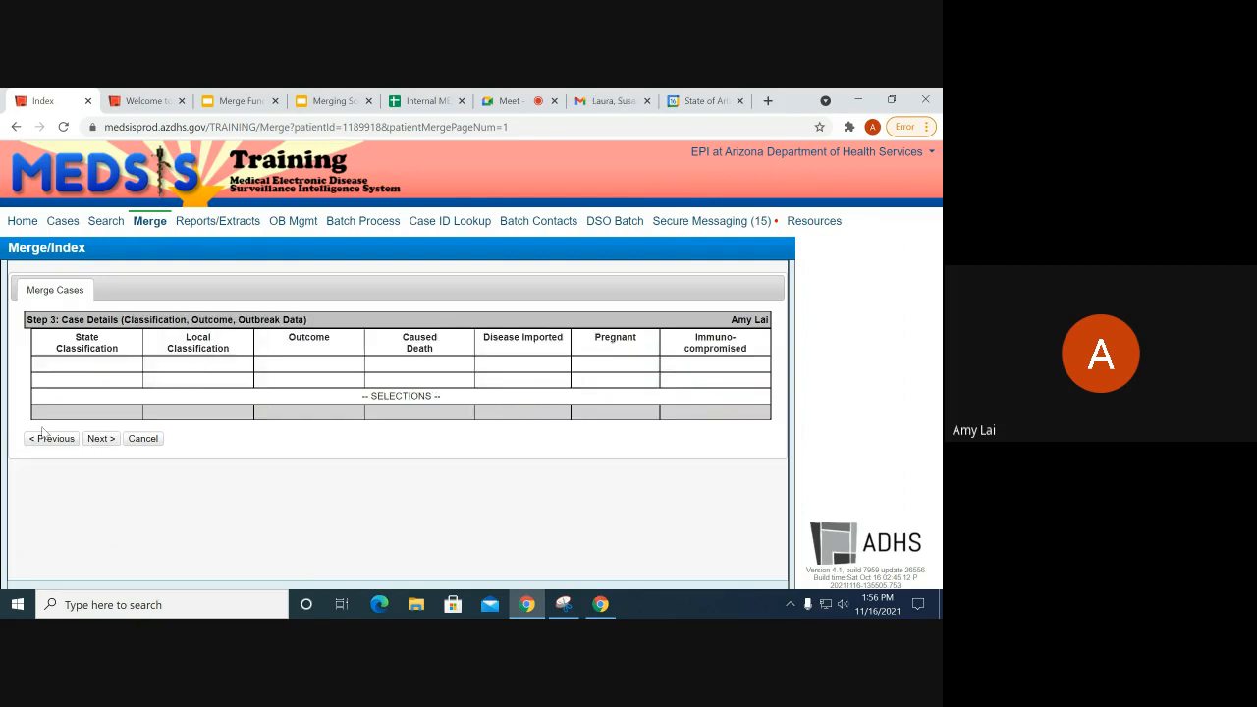
left_click(99, 442)
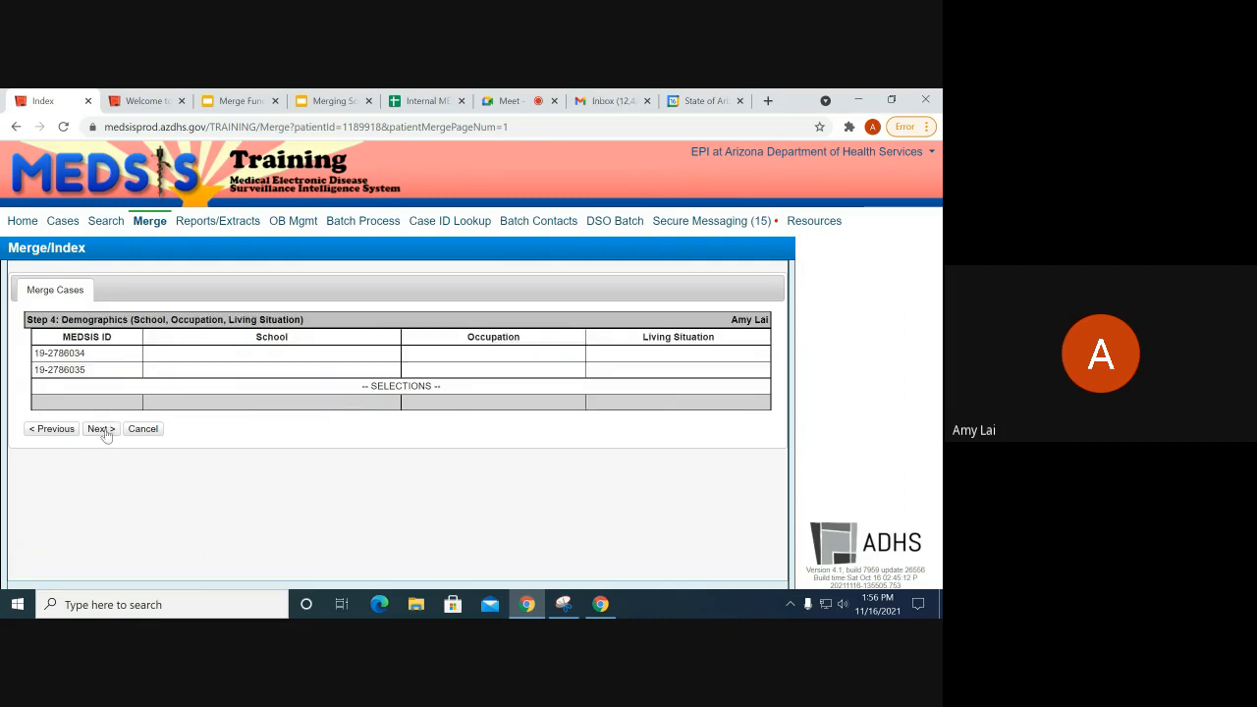
left_click(108, 434)
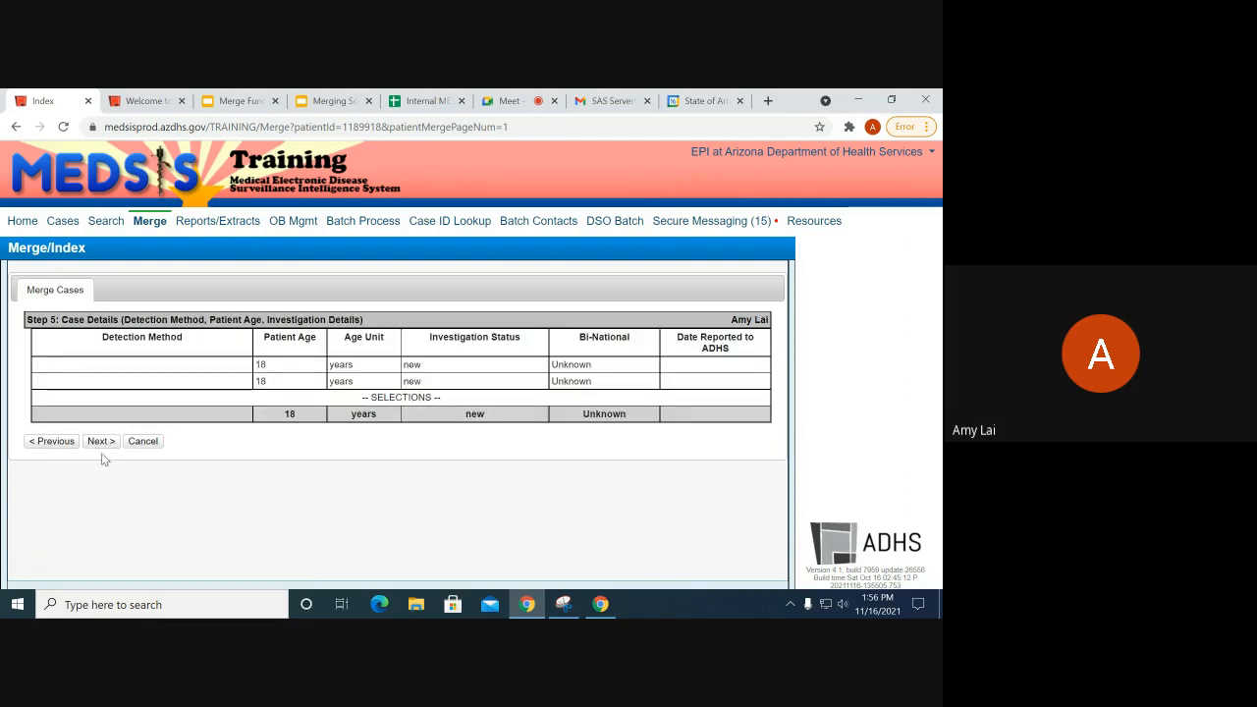
left_click(100, 442)
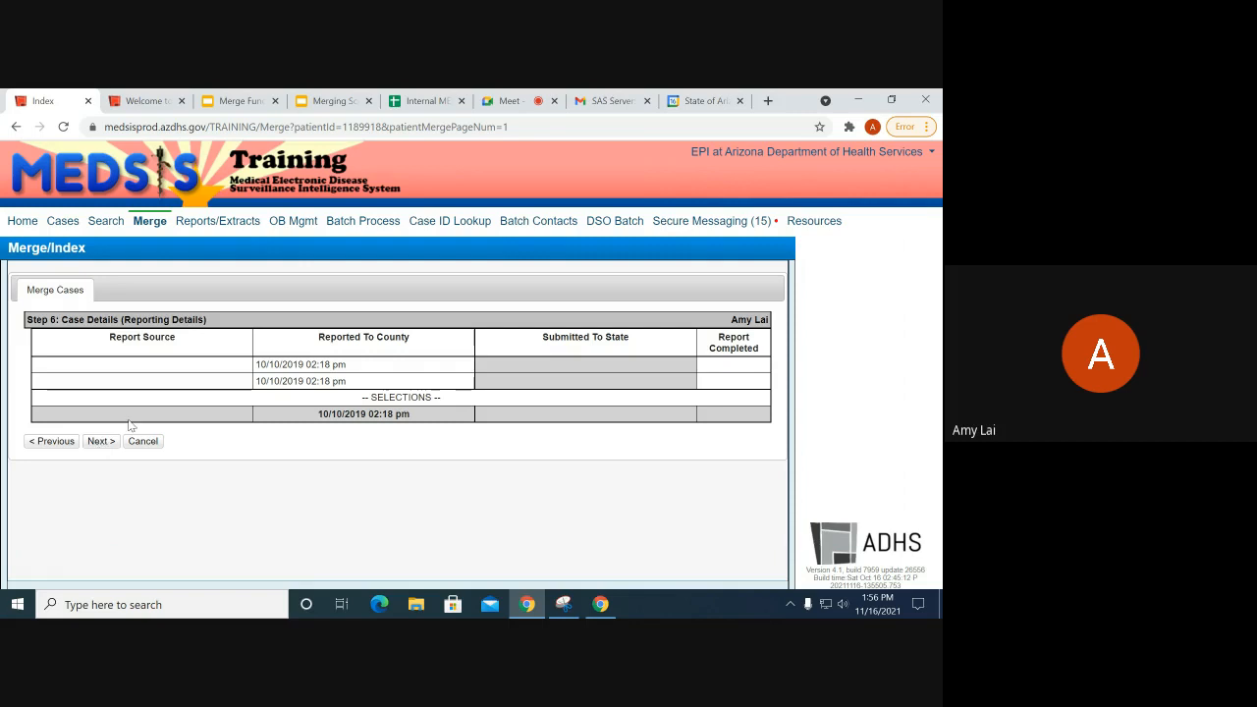
left_click(101, 441)
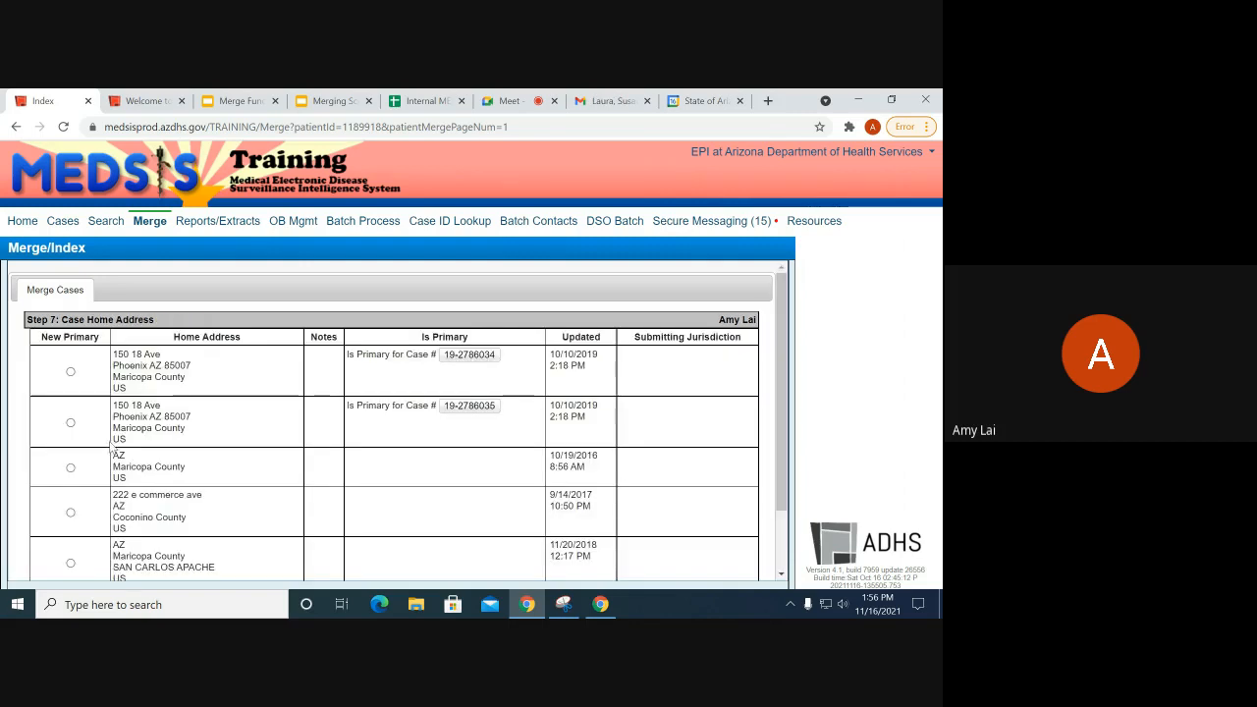
scroll(191, 412, "down", 1)
scroll(211, 421, "up", 1)
scroll(212, 419, "down", 1)
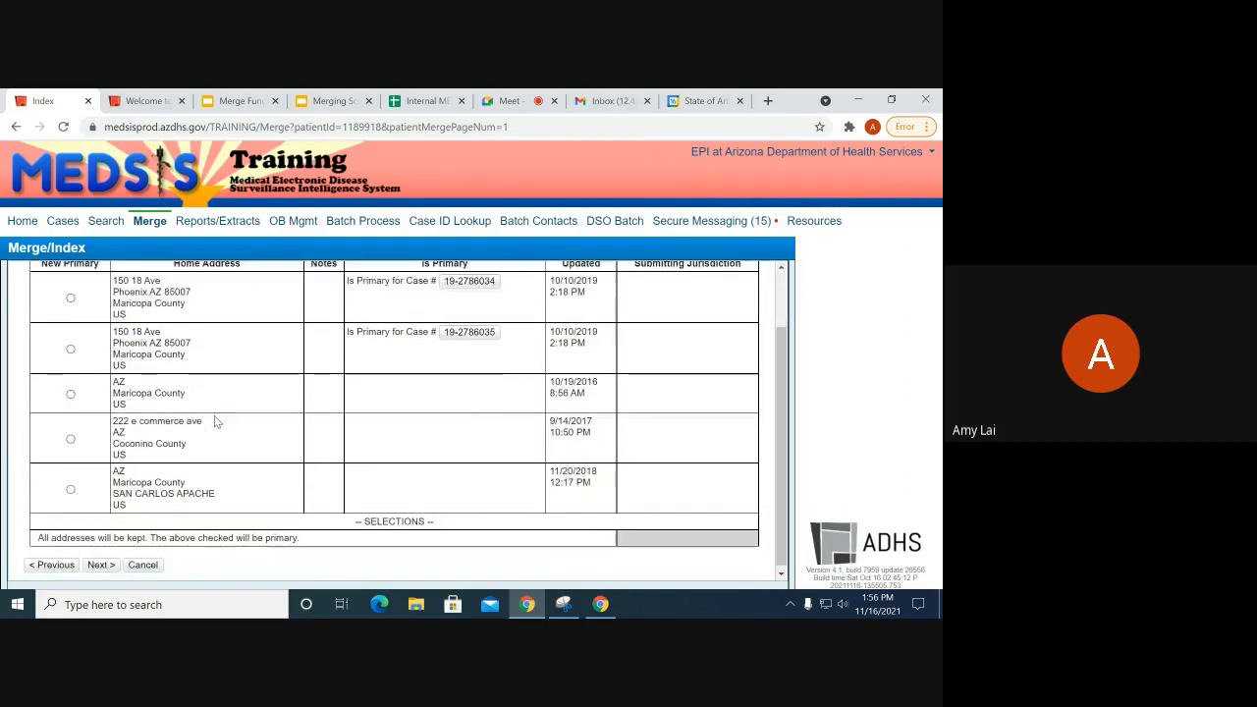
scroll(281, 422, "up", 1)
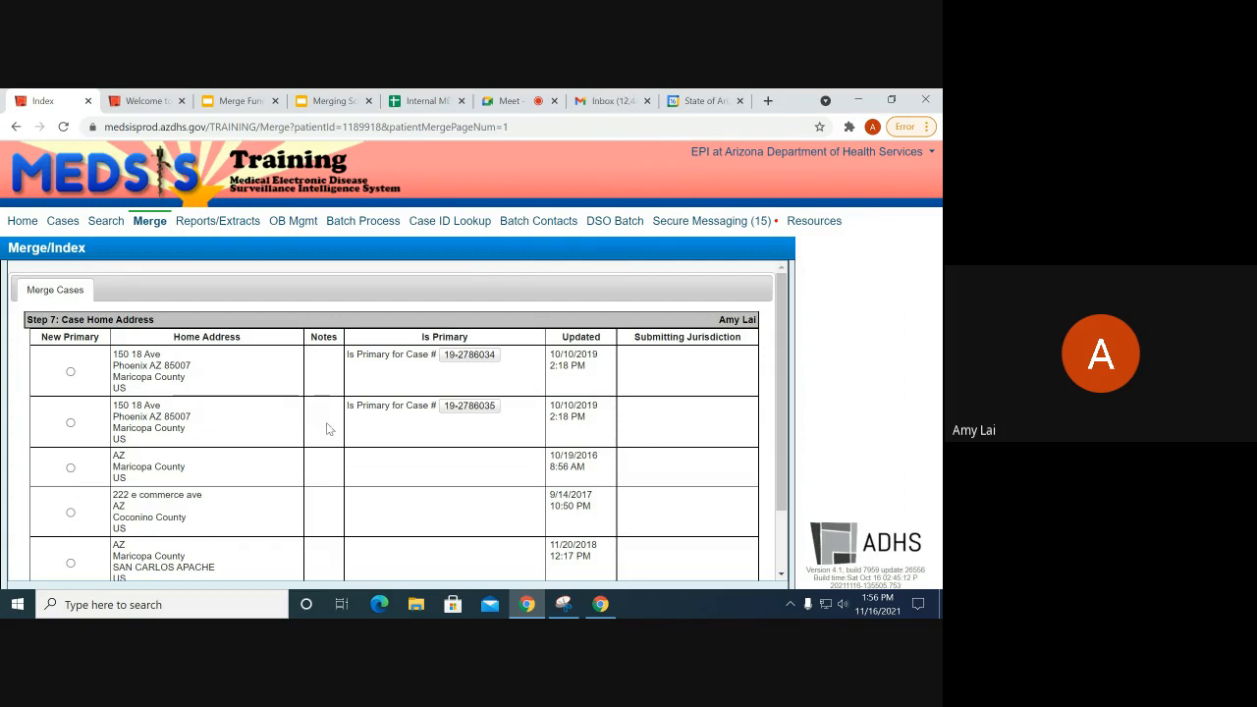
scroll(325, 421, "down", 1)
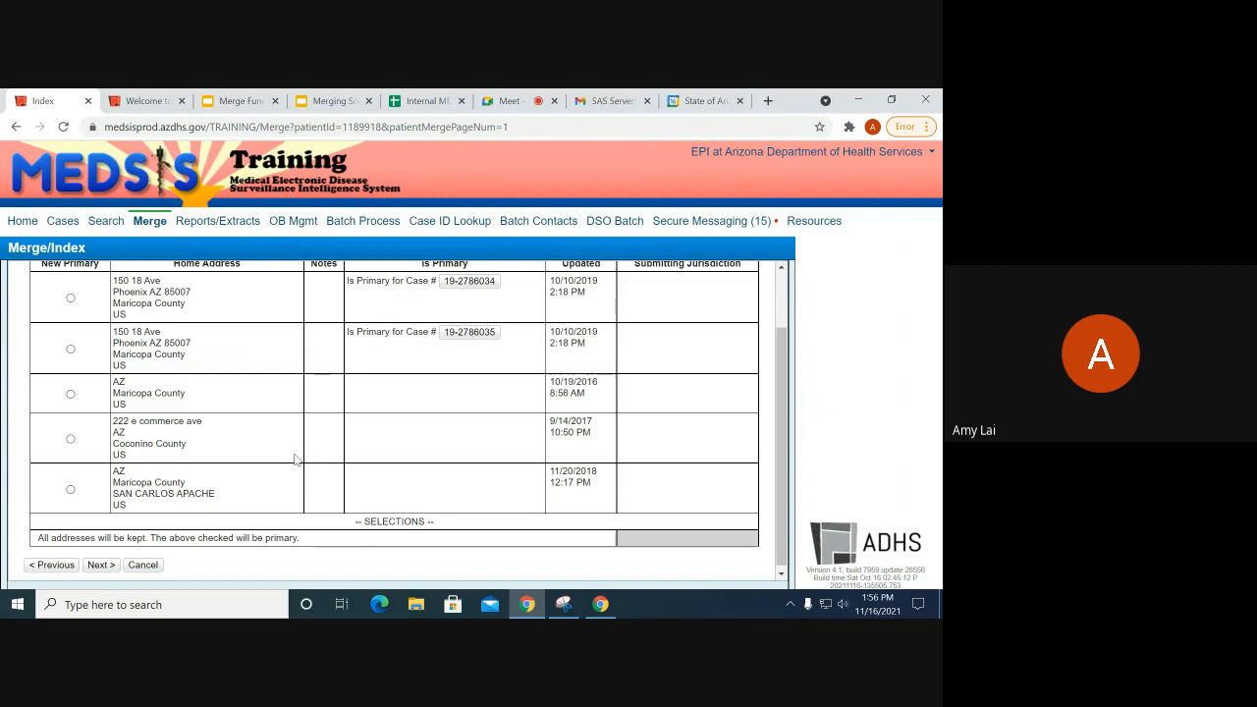
left_click(70, 438)
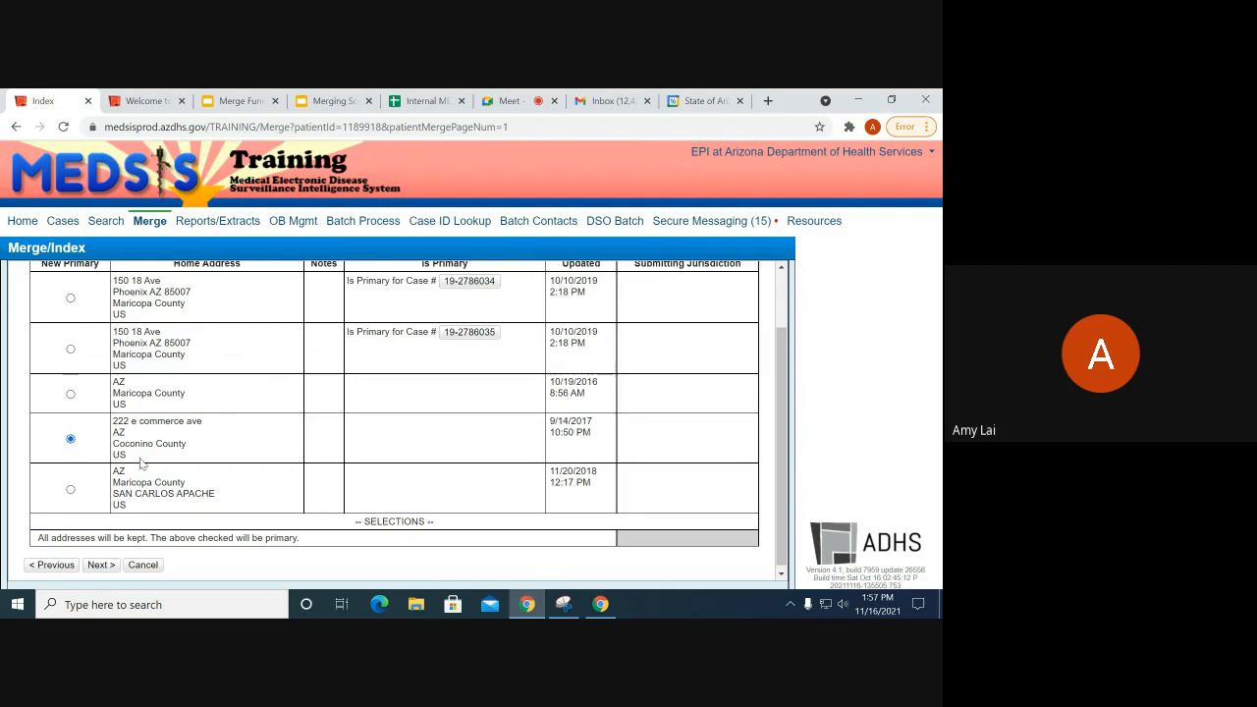
left_click(71, 489)
scroll(106, 491, "up", 2)
scroll(108, 471, "down", 2)
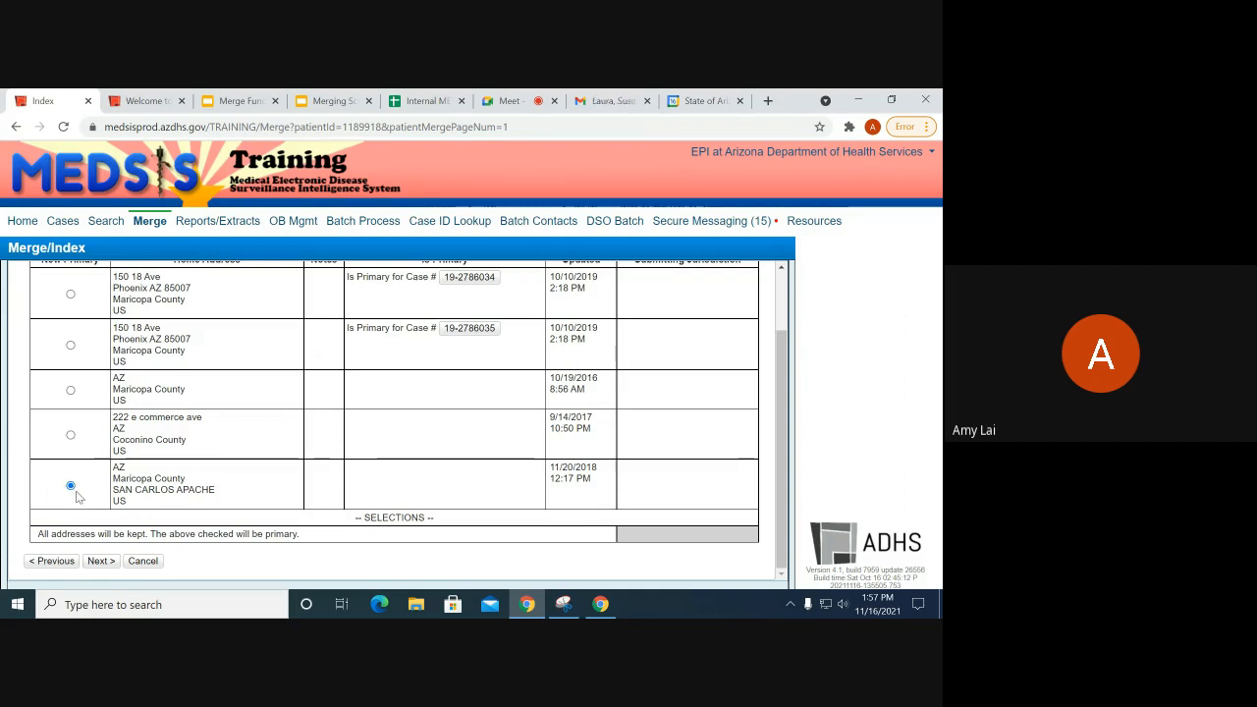
scroll(95, 512, "up", 1)
scroll(95, 512, "up", 1)
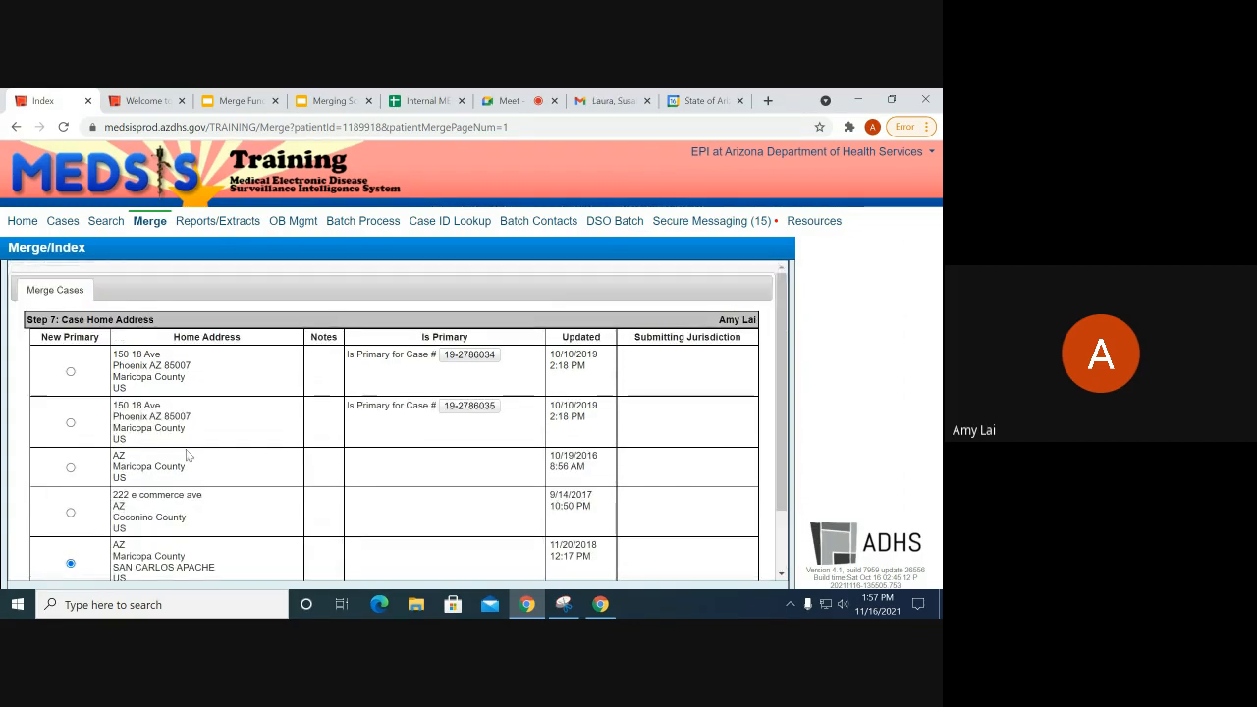
left_click(70, 373)
scroll(143, 387, "down", 1)
scroll(145, 392, "up", 1)
left_click_drag(114, 354, 169, 380)
left_click(168, 380)
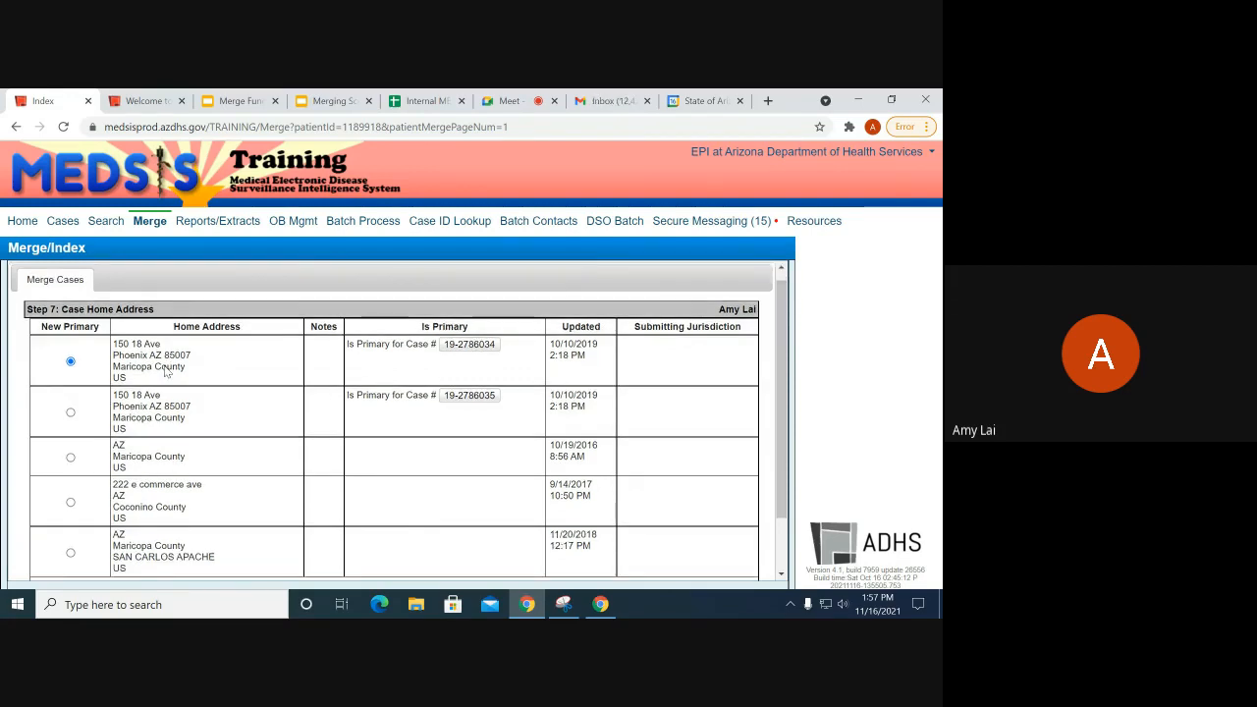
scroll(157, 374, "down", 1)
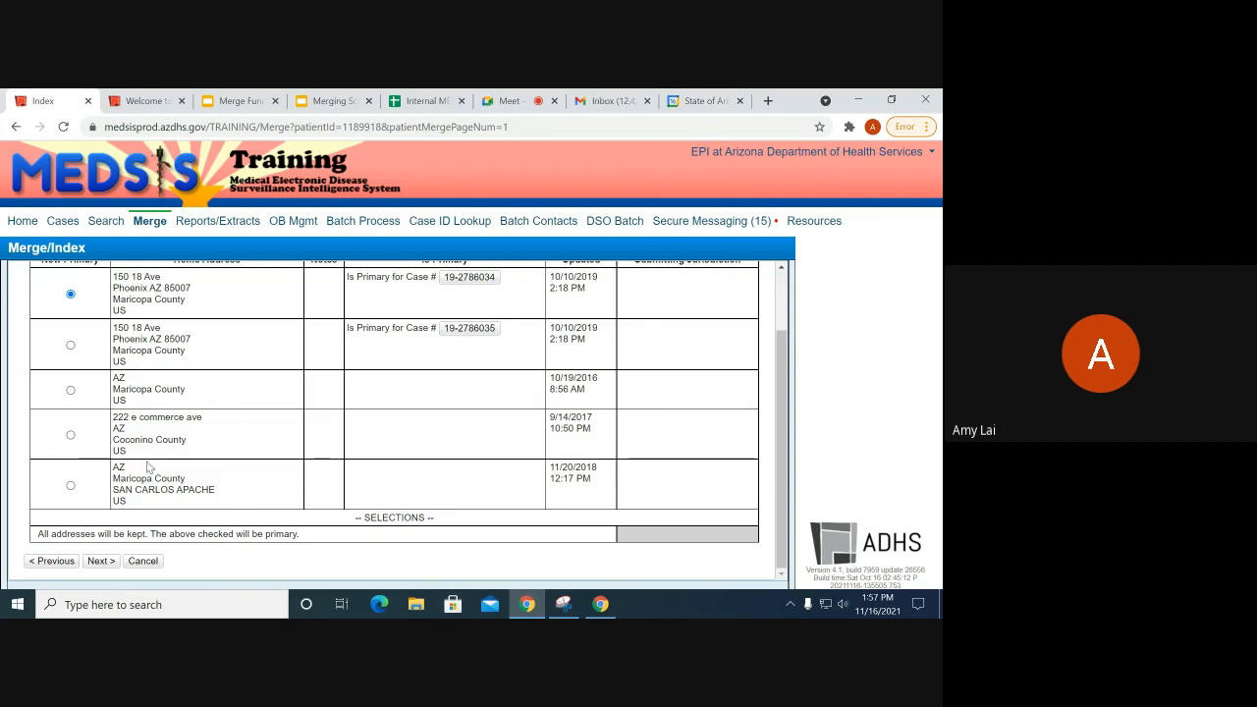
left_click(101, 565)
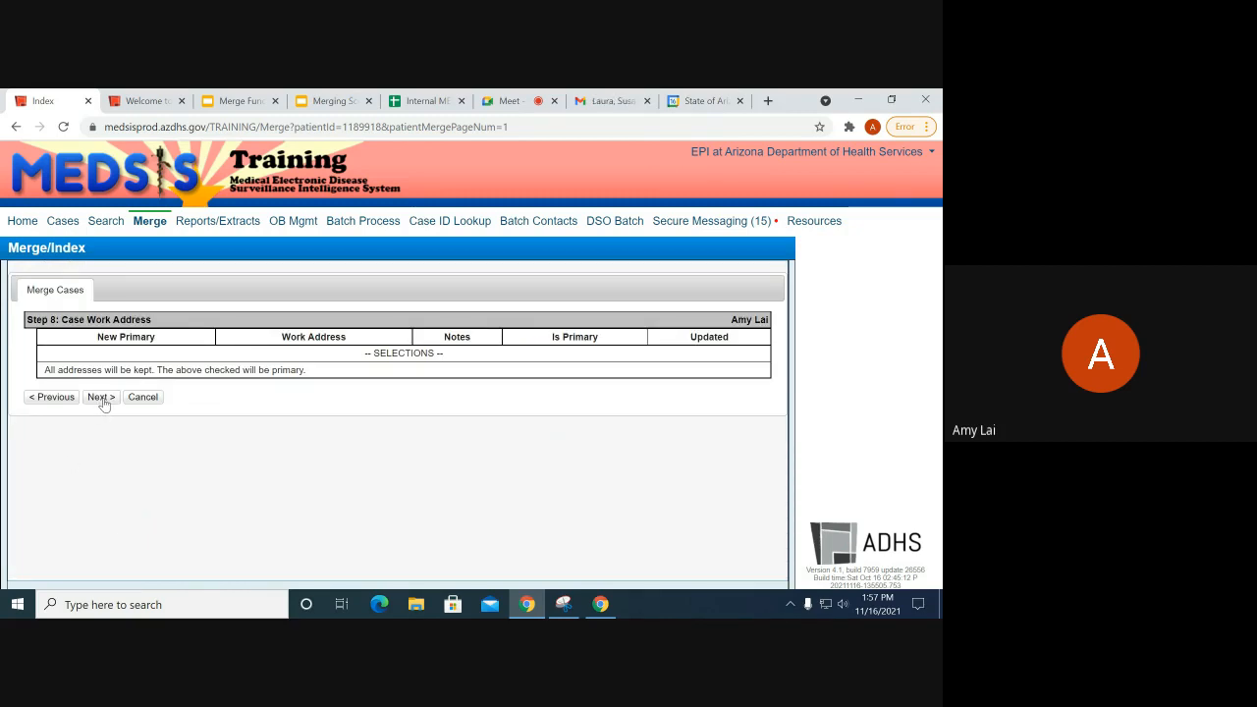
Step: Advance past the work address and insurance steps, review the merge preview, and finish
left_click(101, 398)
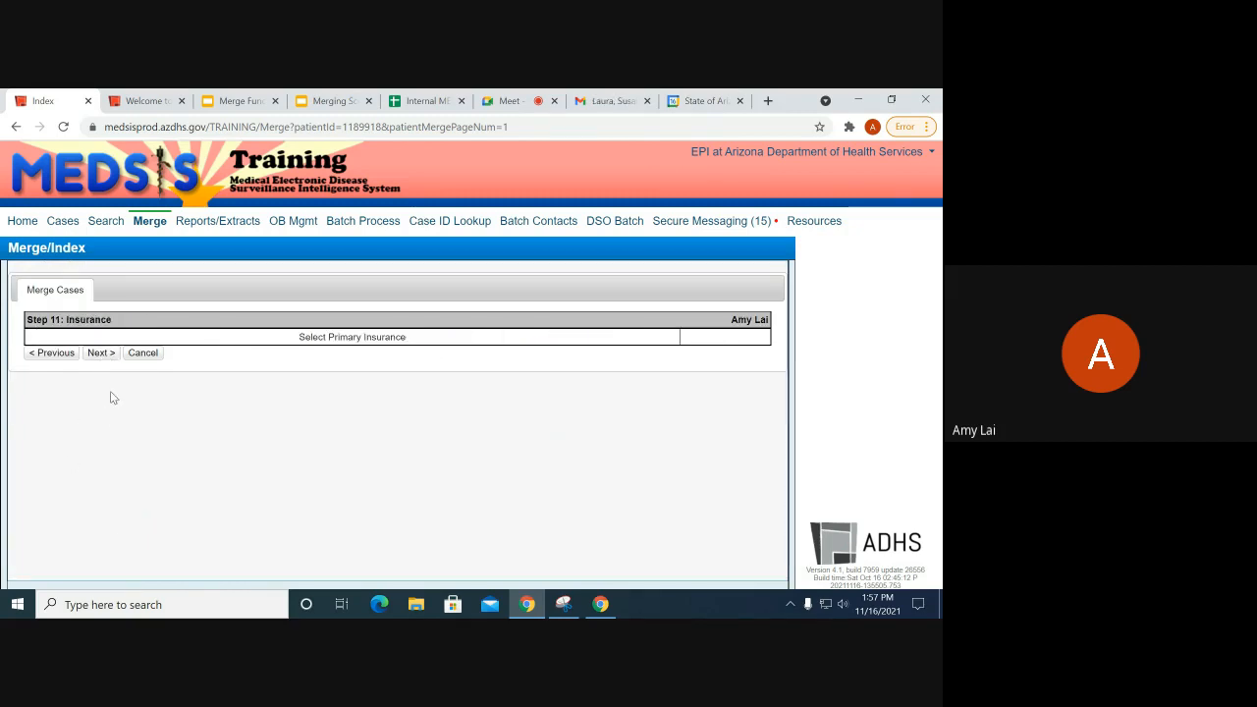
left_click(99, 352)
scroll(104, 452, "down", 3)
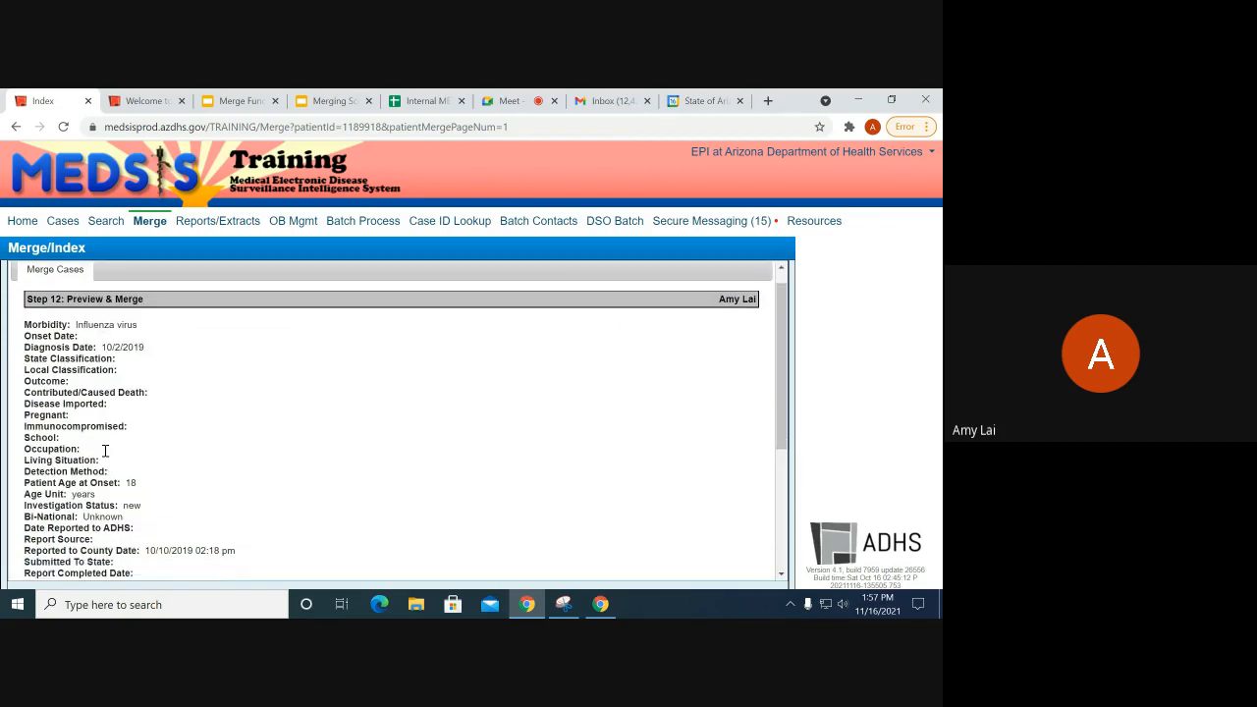
scroll(180, 470, "up", 4)
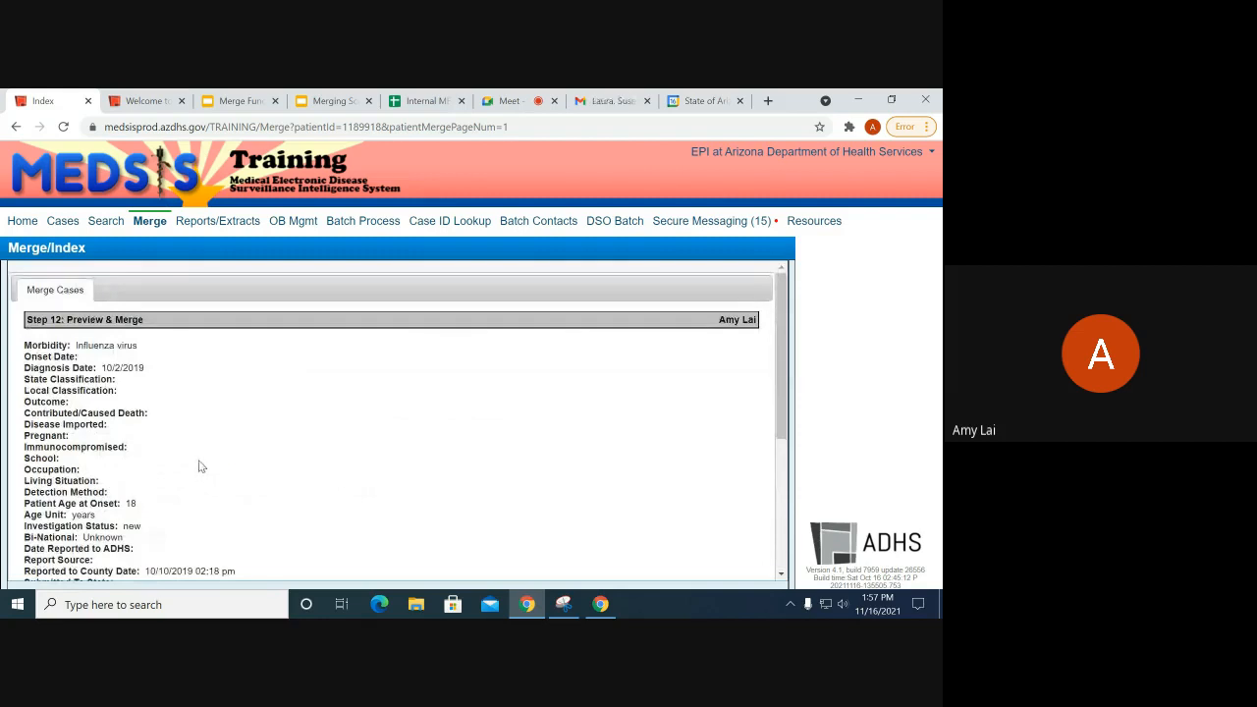
scroll(196, 470, "down", 5)
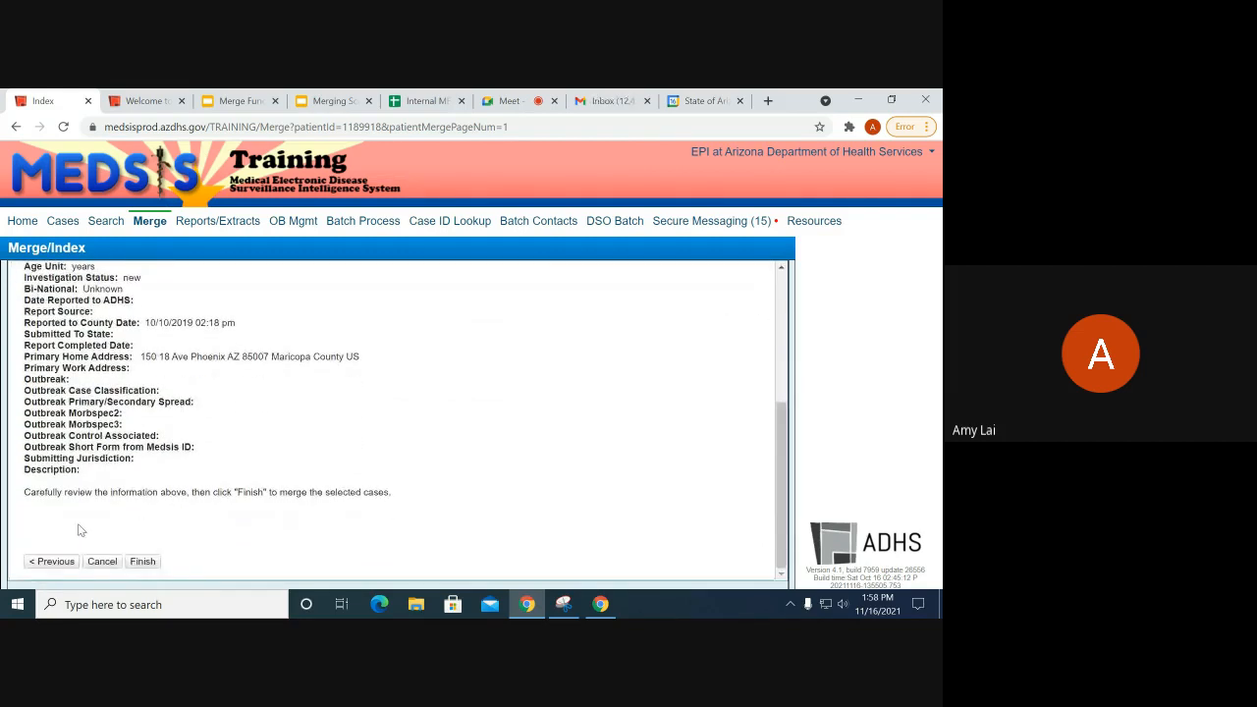
left_click(143, 561)
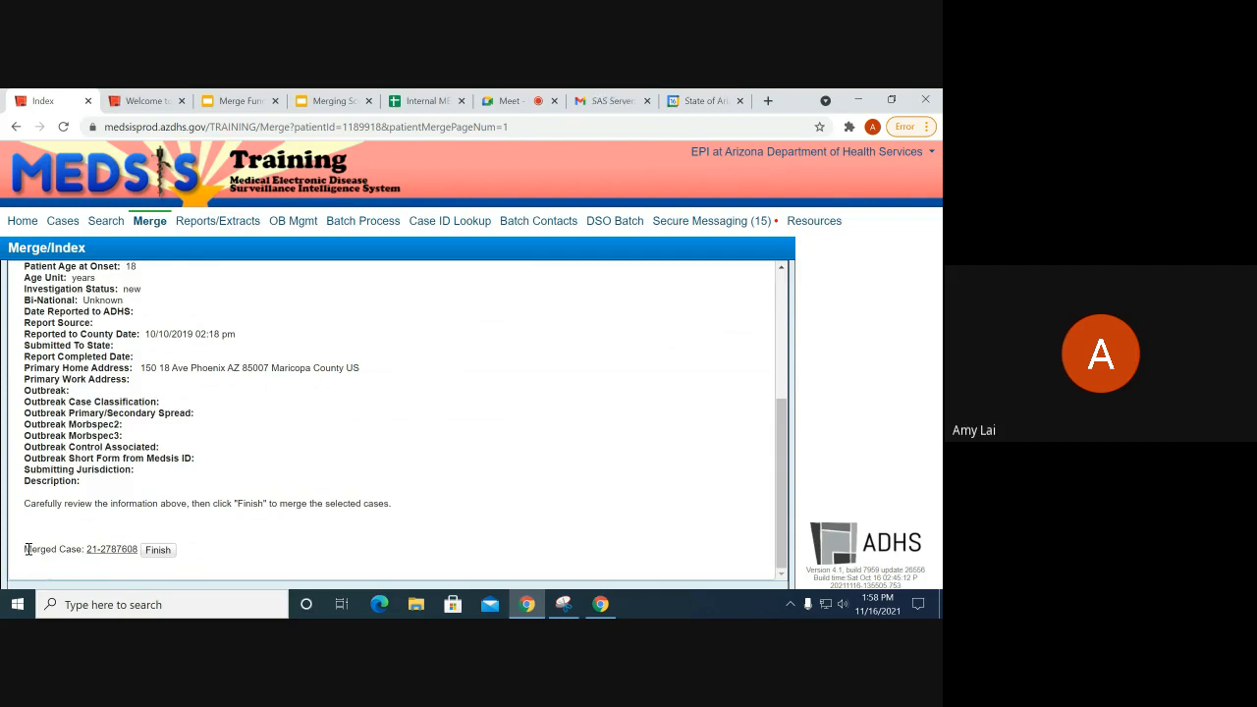
Step: Highlight the resulting merged case line in the confirmation
left_click_drag(25, 549, 142, 549)
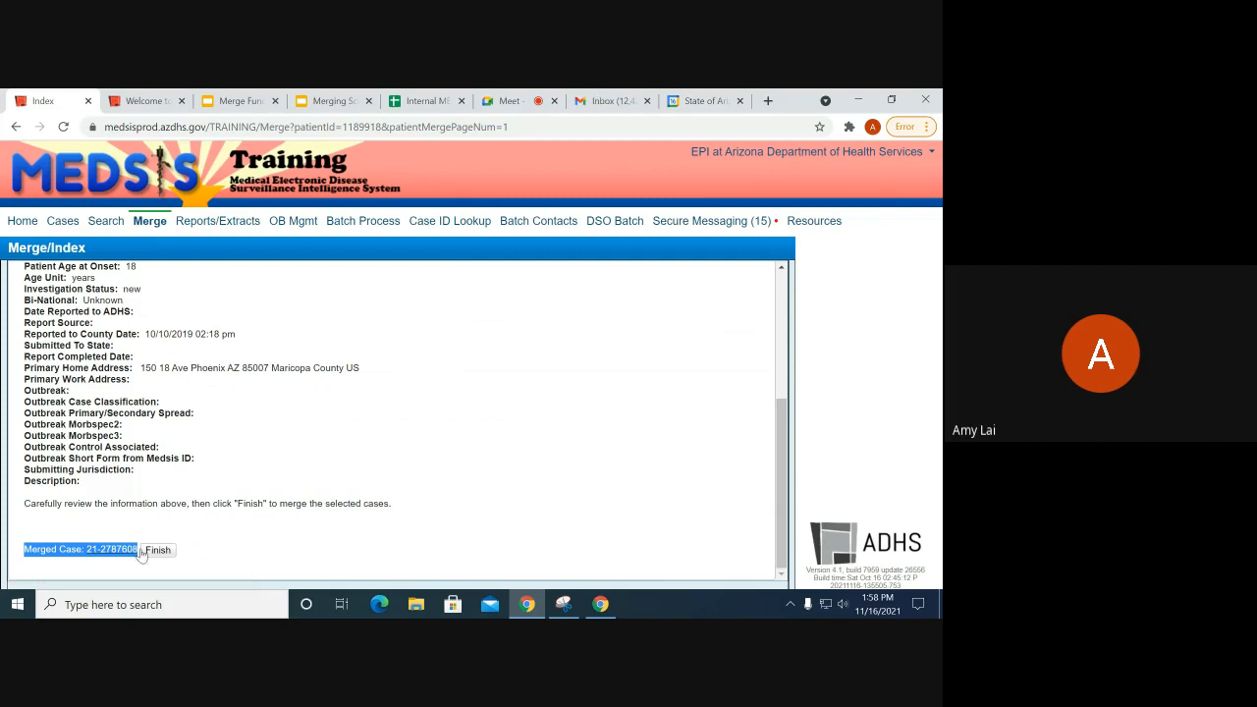
left_click(190, 449)
left_click_drag(32, 551, 138, 560)
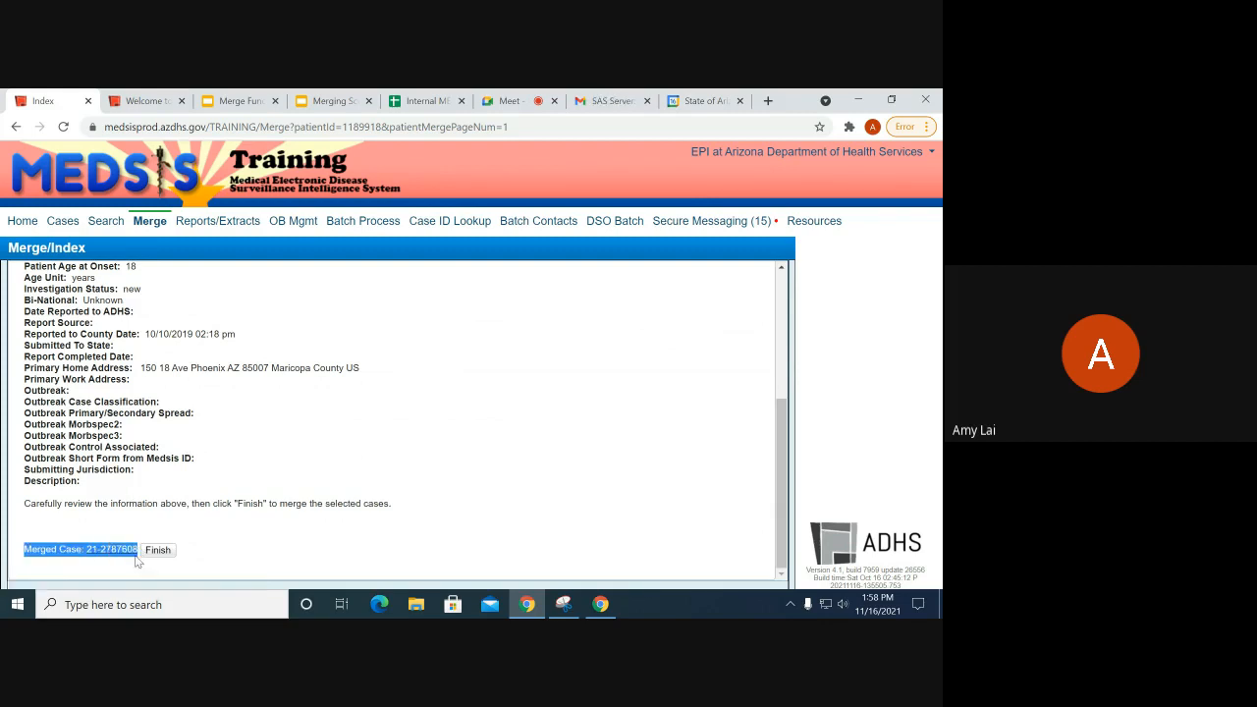
left_click(47, 565)
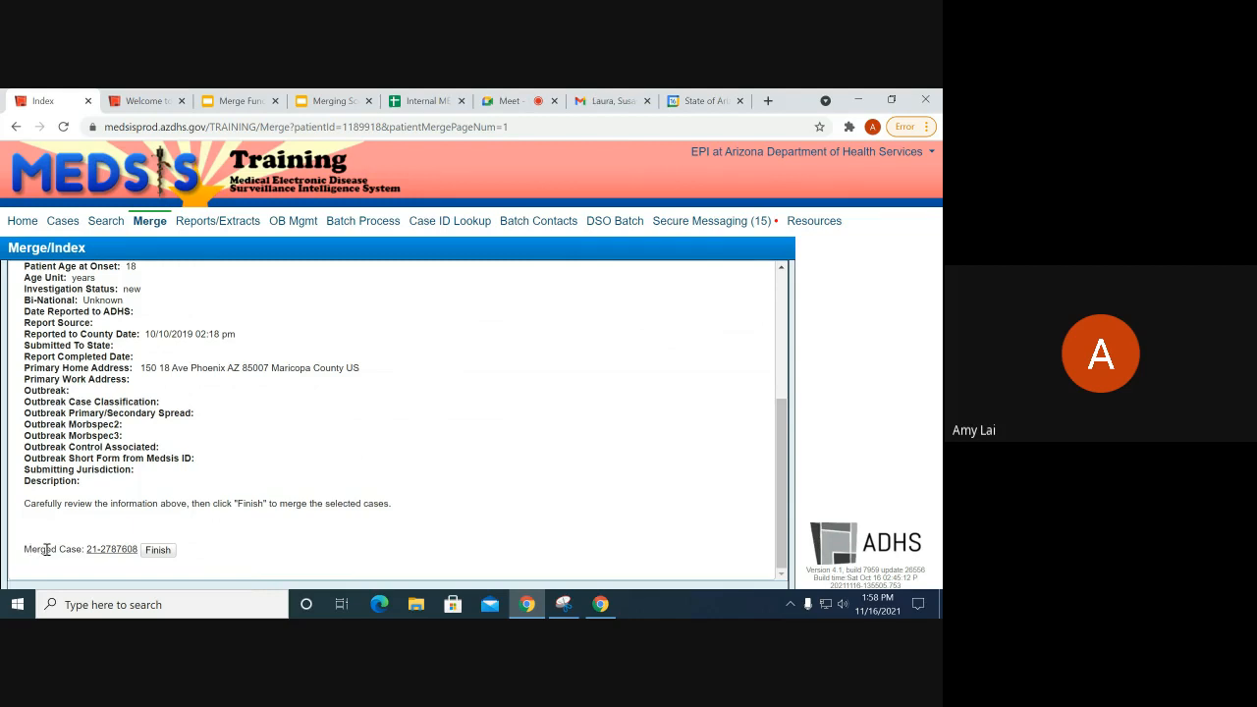
Step: Open the new merged case's details and highlight the combined Aliases rows
left_click(125, 555)
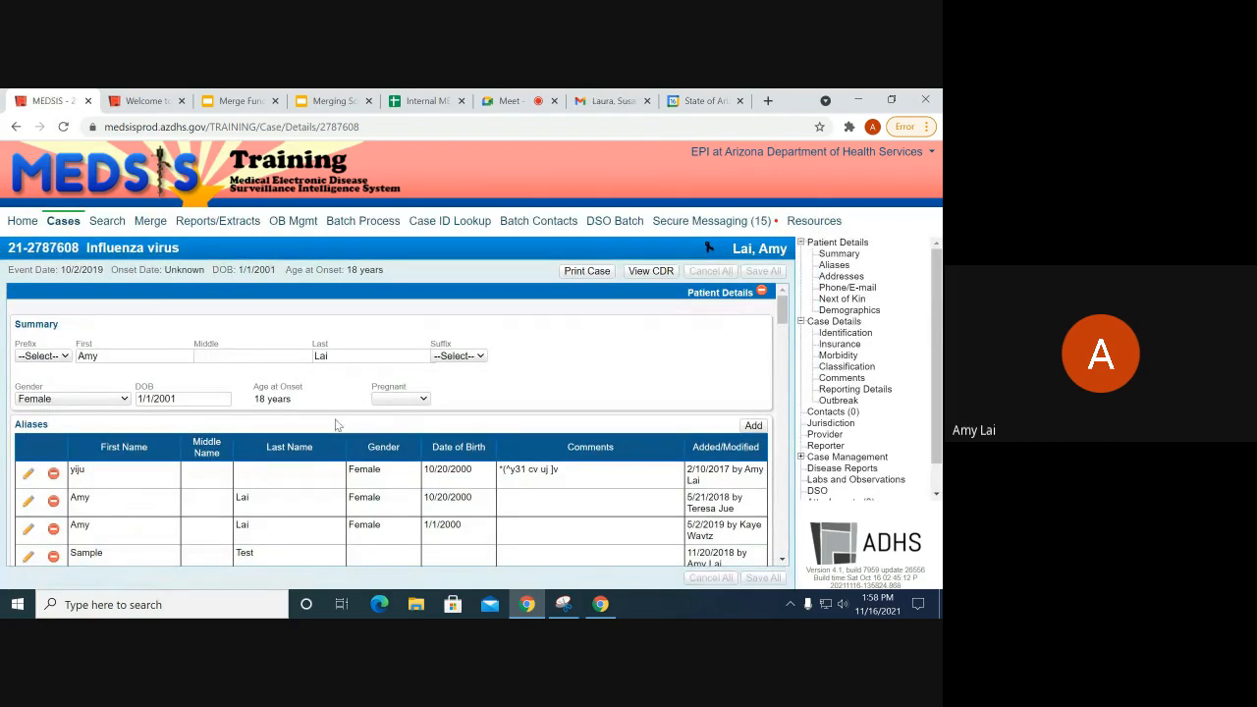
scroll(299, 445, "down", 2)
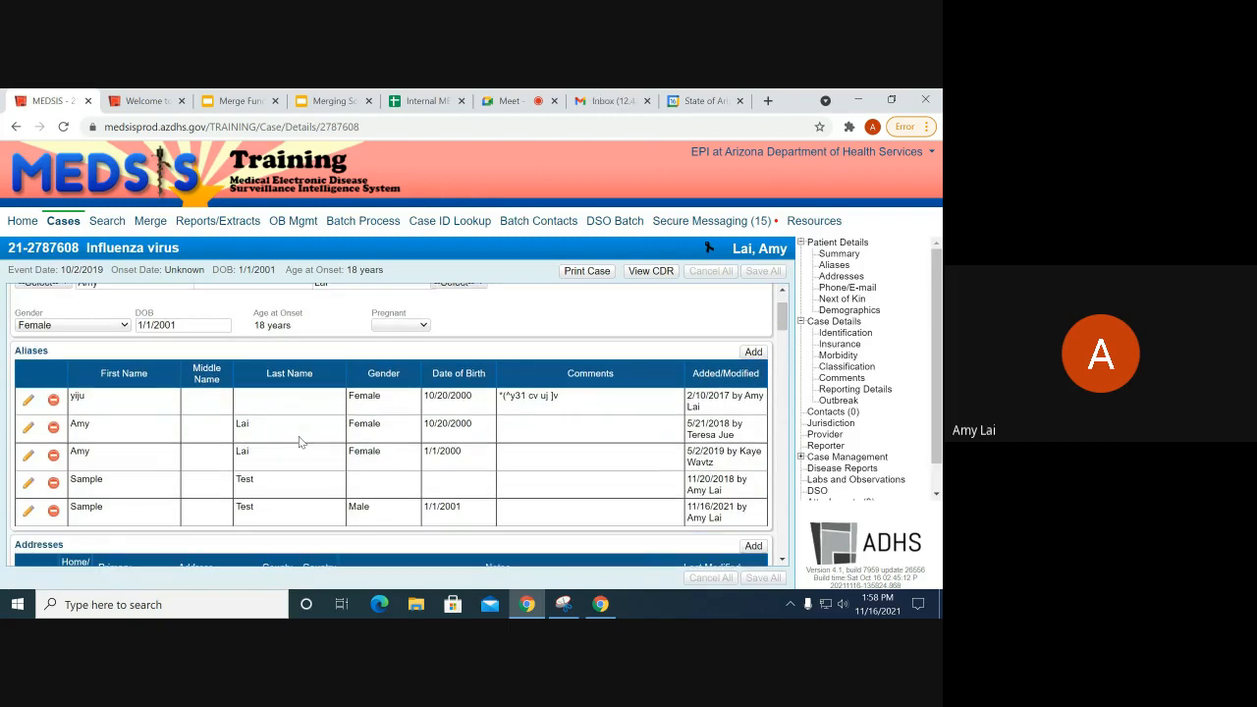
left_click_drag(99, 395, 395, 479)
left_click(209, 511)
scroll(339, 403, "down", 5)
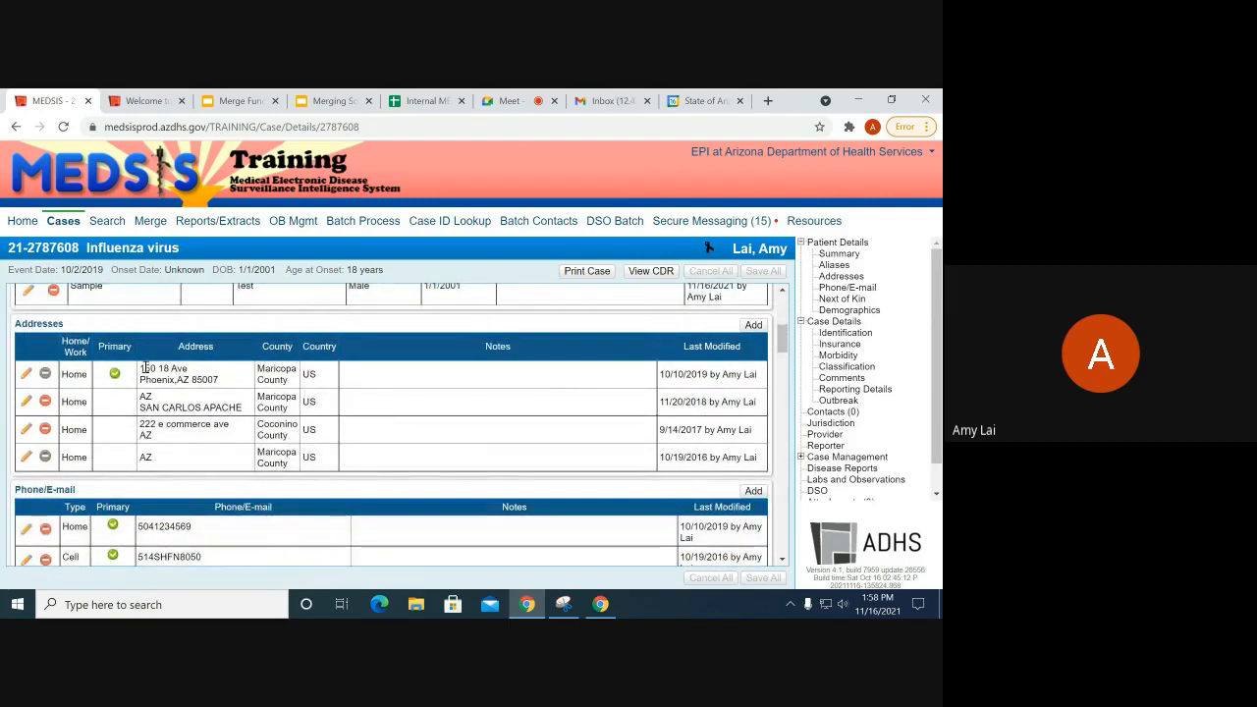
left_click_drag(141, 368, 226, 383)
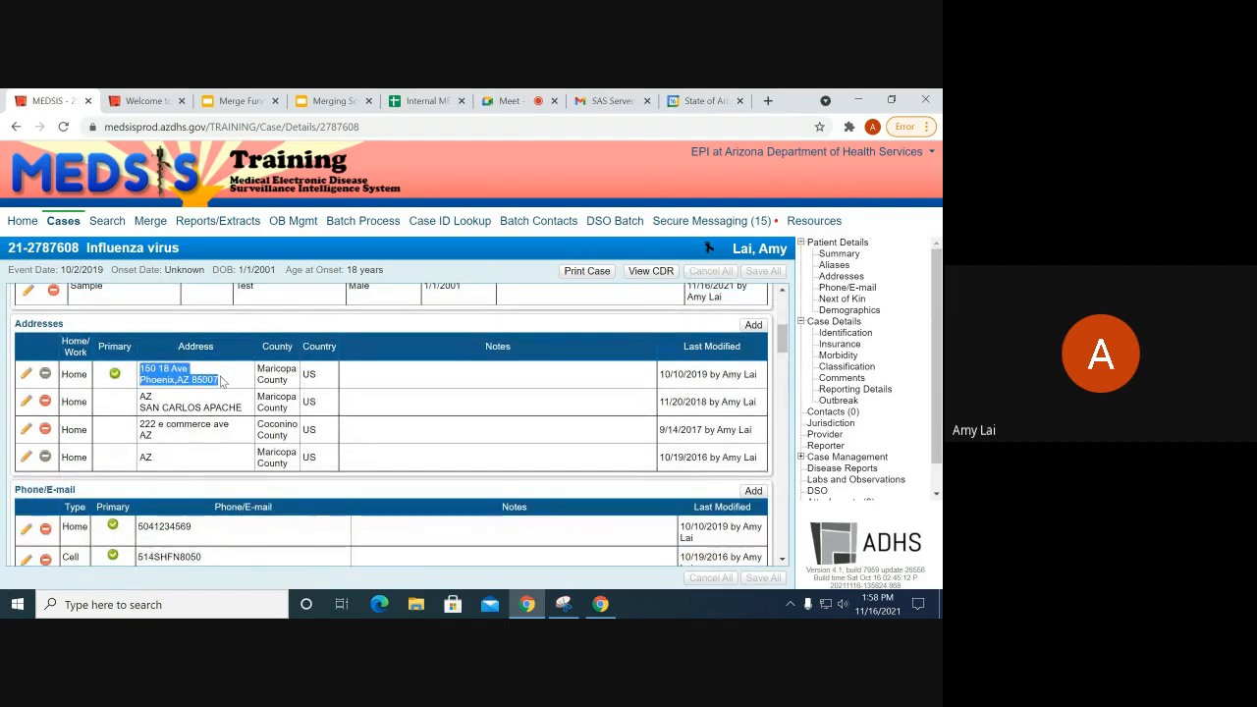
left_click(144, 379)
left_click_drag(144, 369, 207, 380)
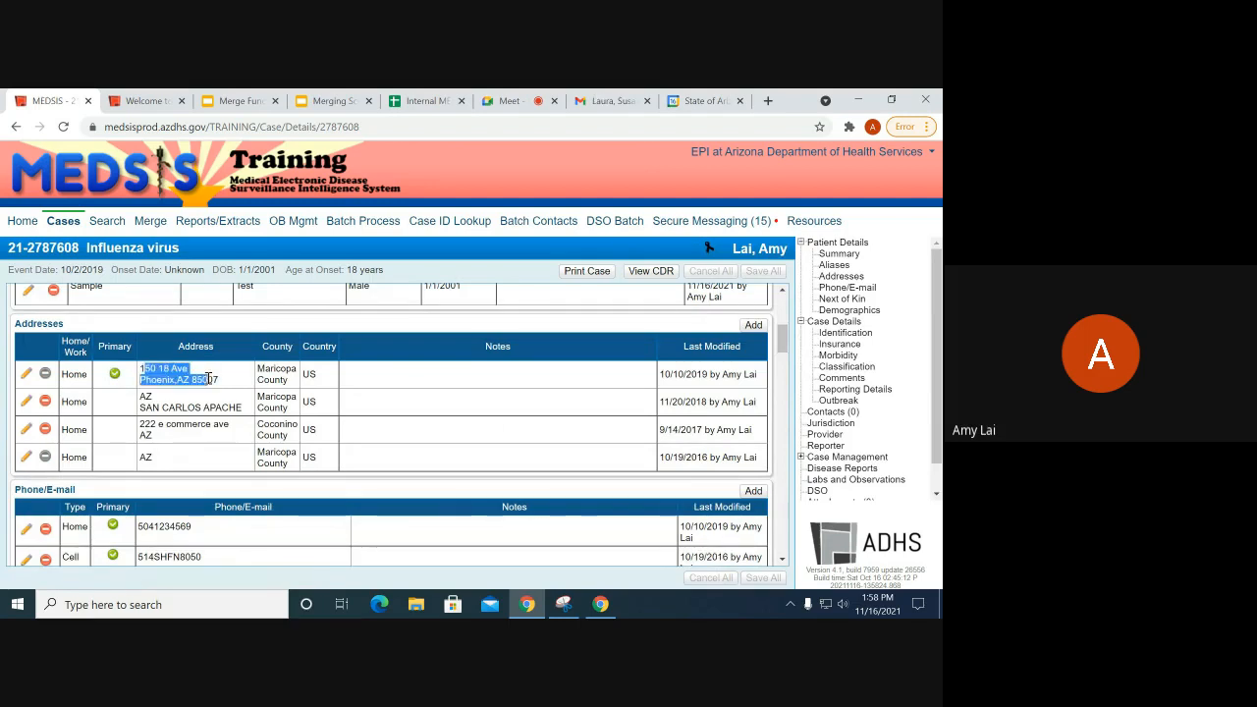
Step: Highlight the merged case ID rows in Identification, then go to Case Search's MEDSIS ID field
scroll(251, 413, "down", 1)
scroll(250, 411, "down", 5)
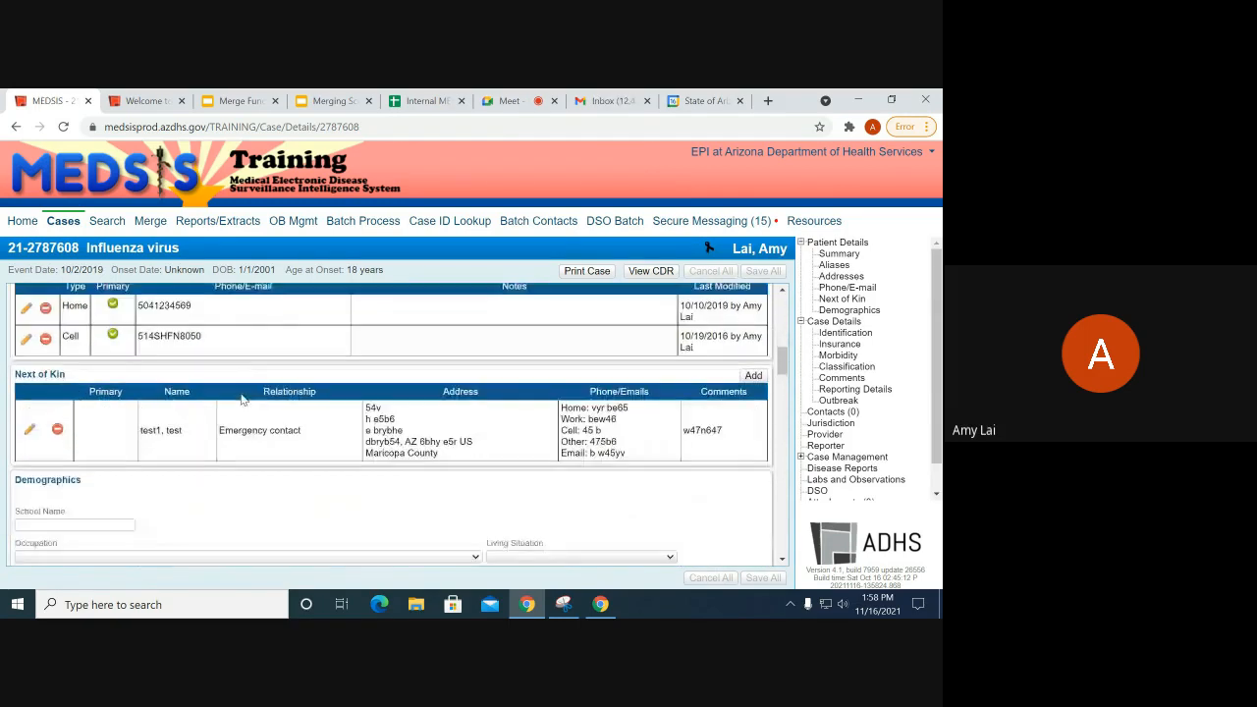
scroll(250, 394, "down", 4)
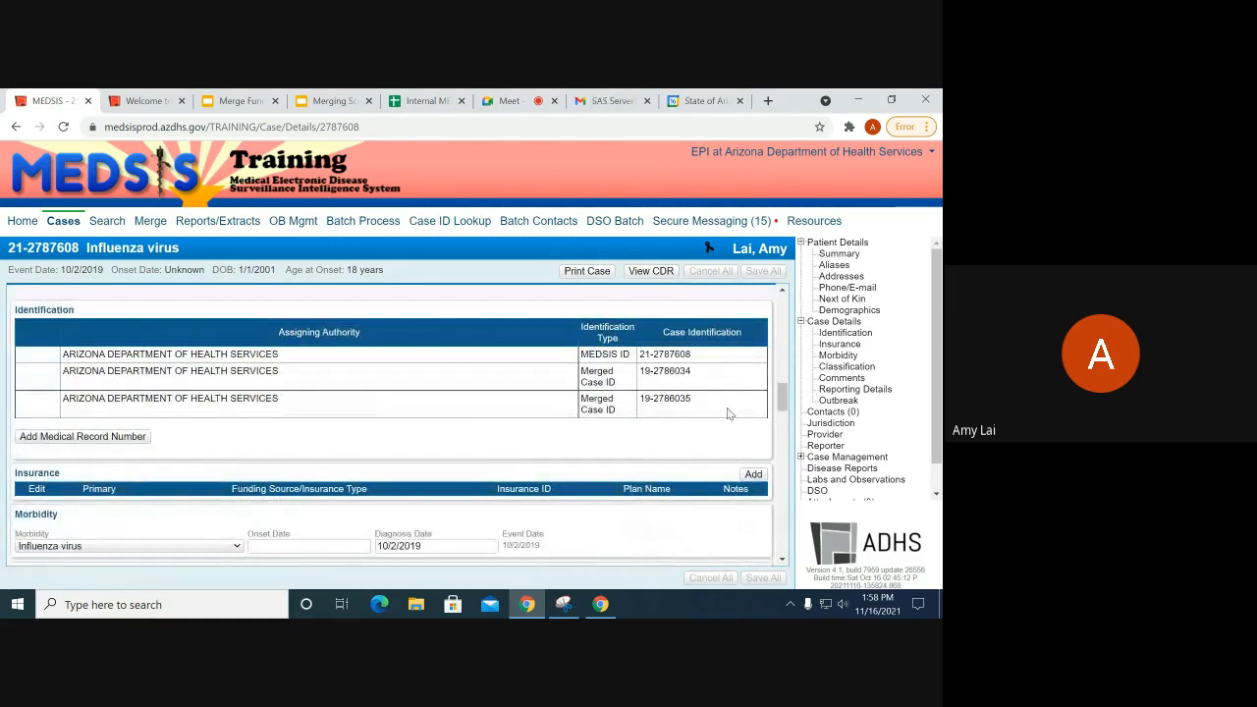
left_click_drag(713, 409, 664, 370)
left_click(656, 367)
left_click(602, 457)
scroll(146, 301, "down", 3)
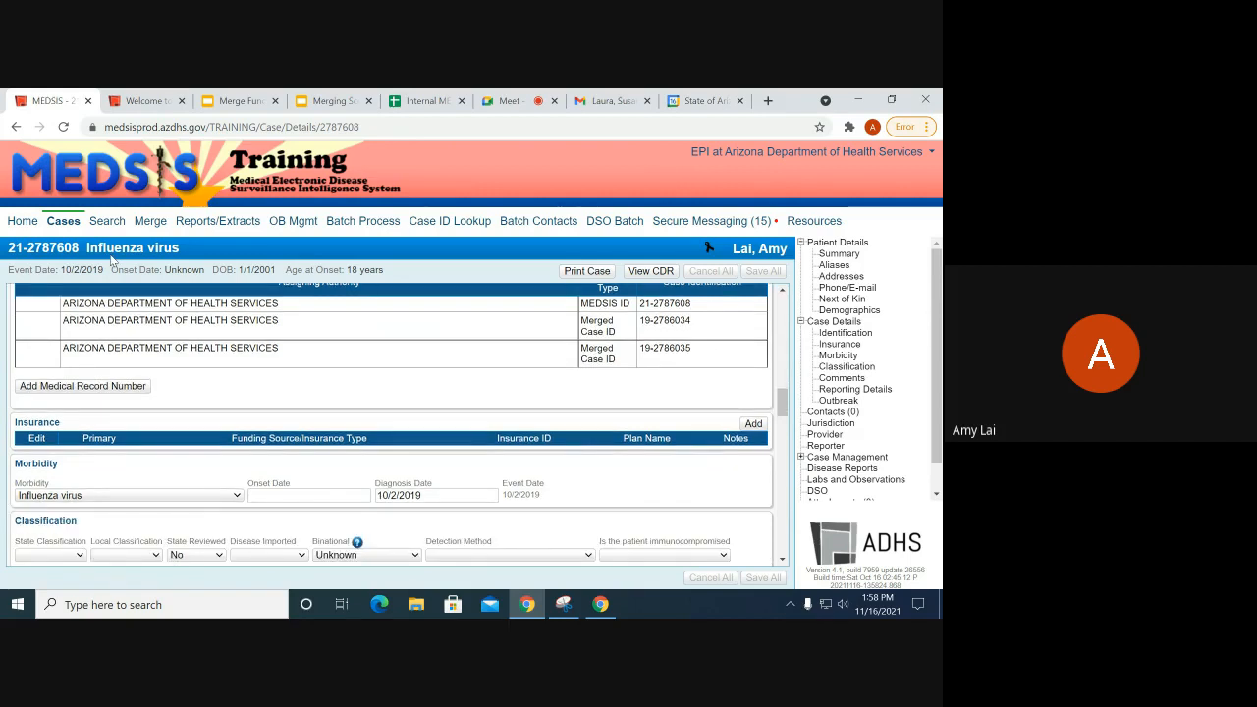
left_click(107, 220)
left_click(245, 289)
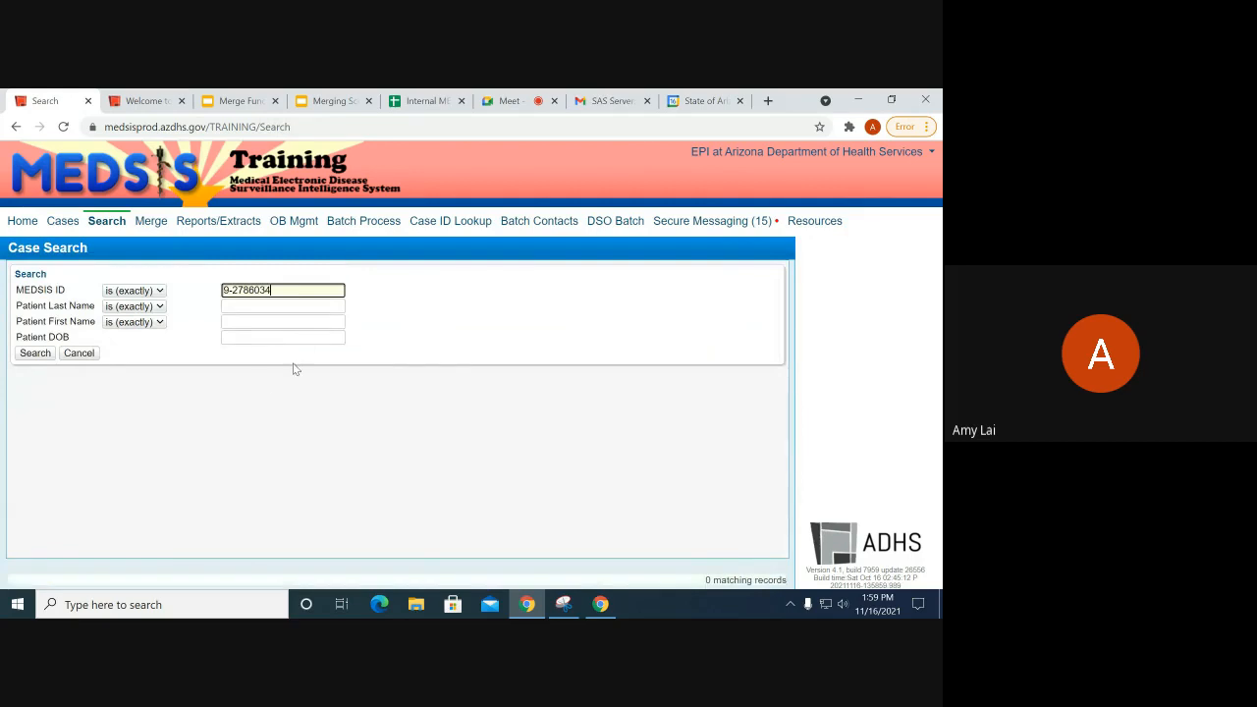
Step: Search Case Search by a pasted old case ID, correcting its first digit
left_click(225, 290)
type("1")
key("Return")
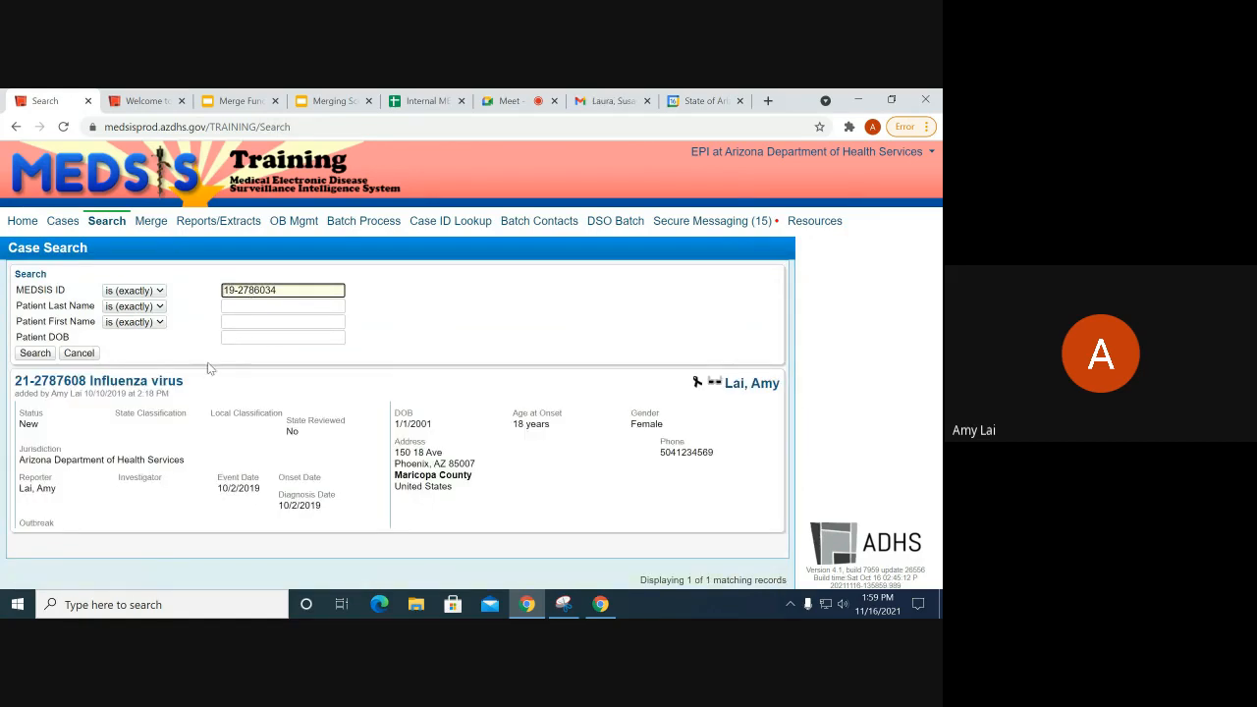
left_click(141, 383)
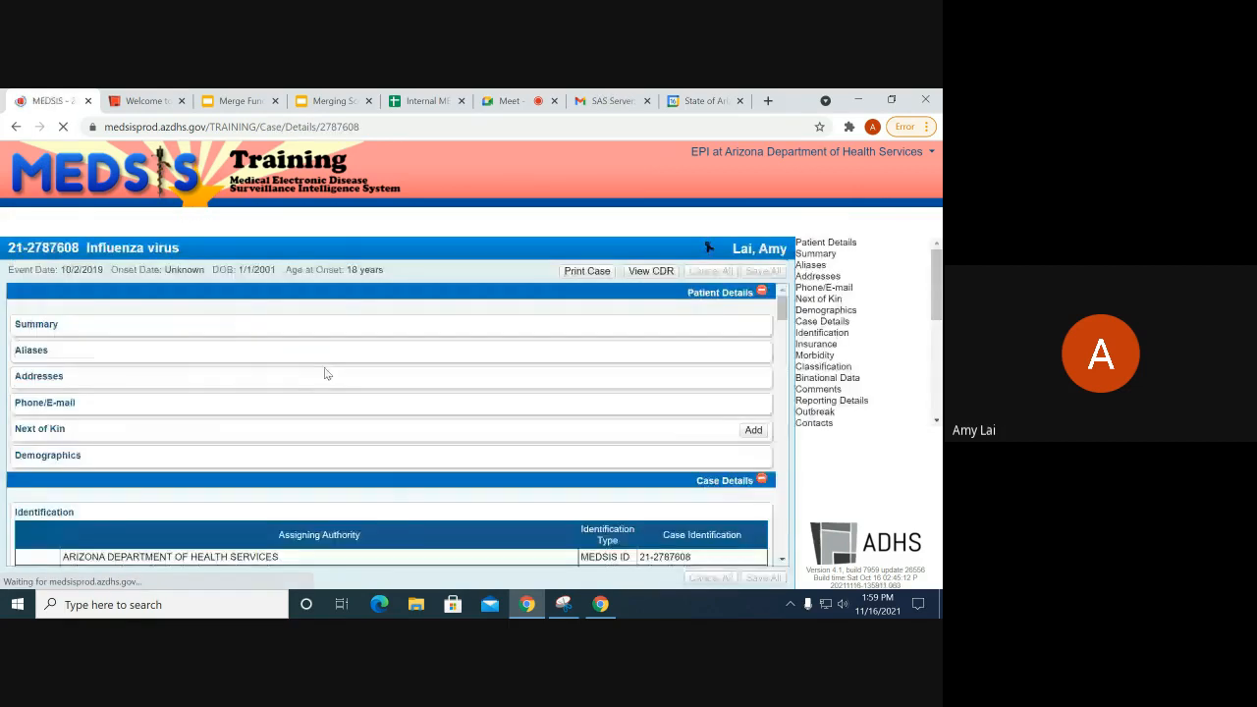
scroll(477, 372, "down", 15)
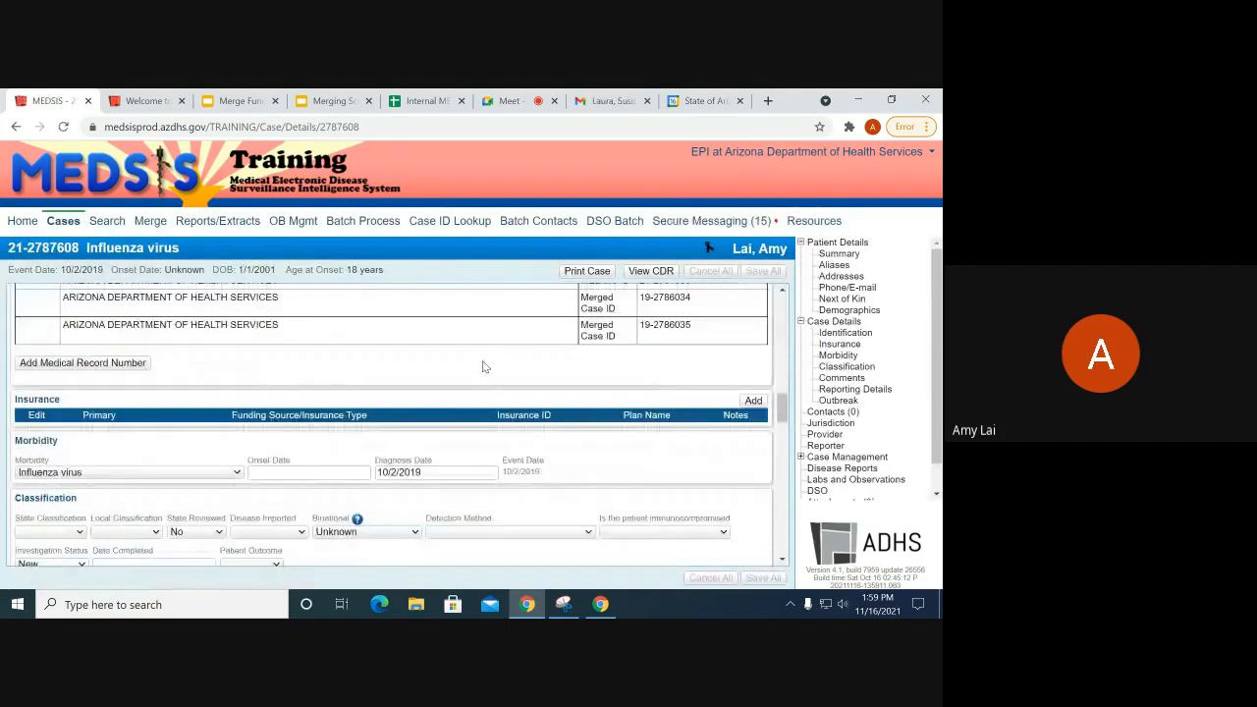
scroll(496, 359, "down", 15)
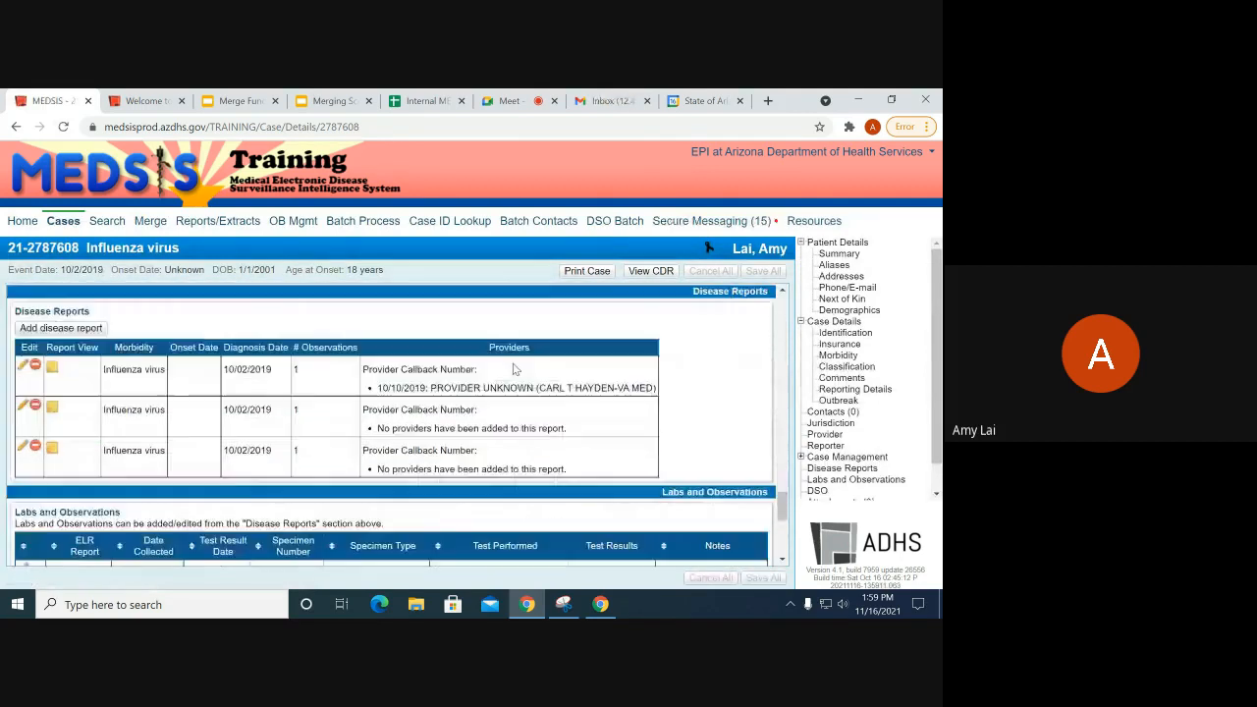
scroll(508, 365, "down", 4)
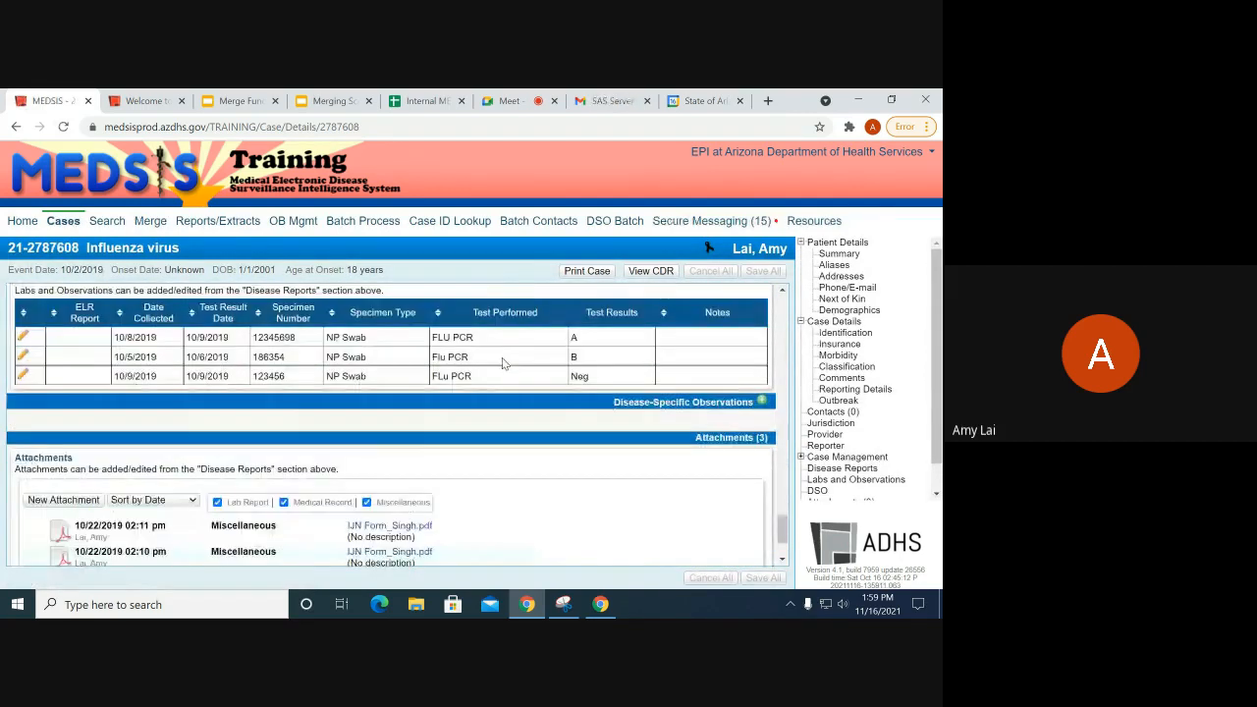
scroll(405, 314, "up", 8)
scroll(406, 315, "down", 4)
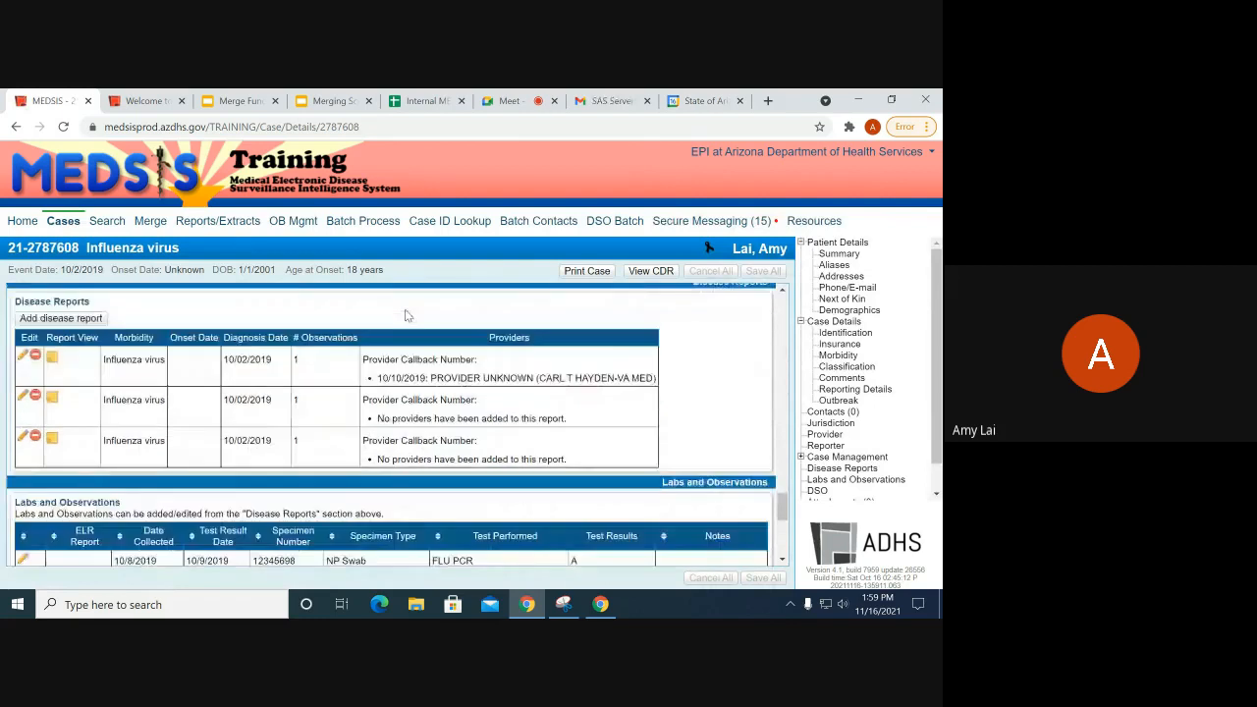
scroll(405, 316, "up", 10)
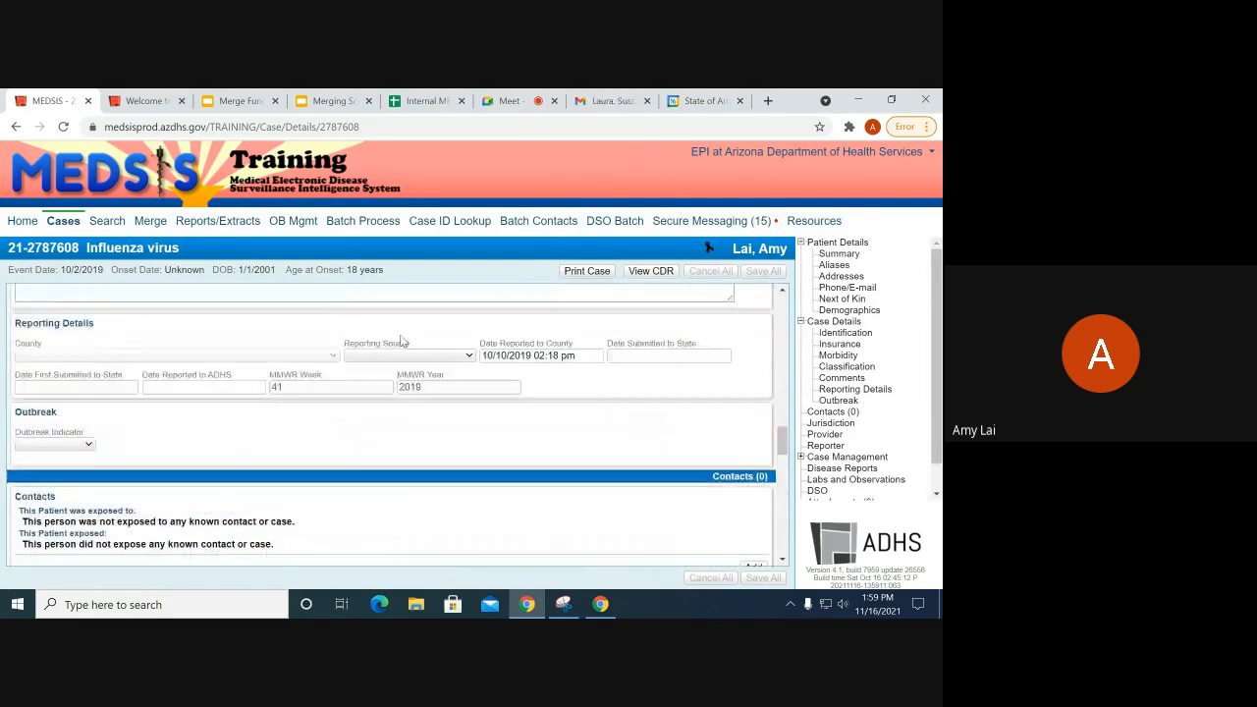
scroll(399, 341, "up", 1)
left_click_drag(258, 395, 15, 403)
left_click(89, 419)
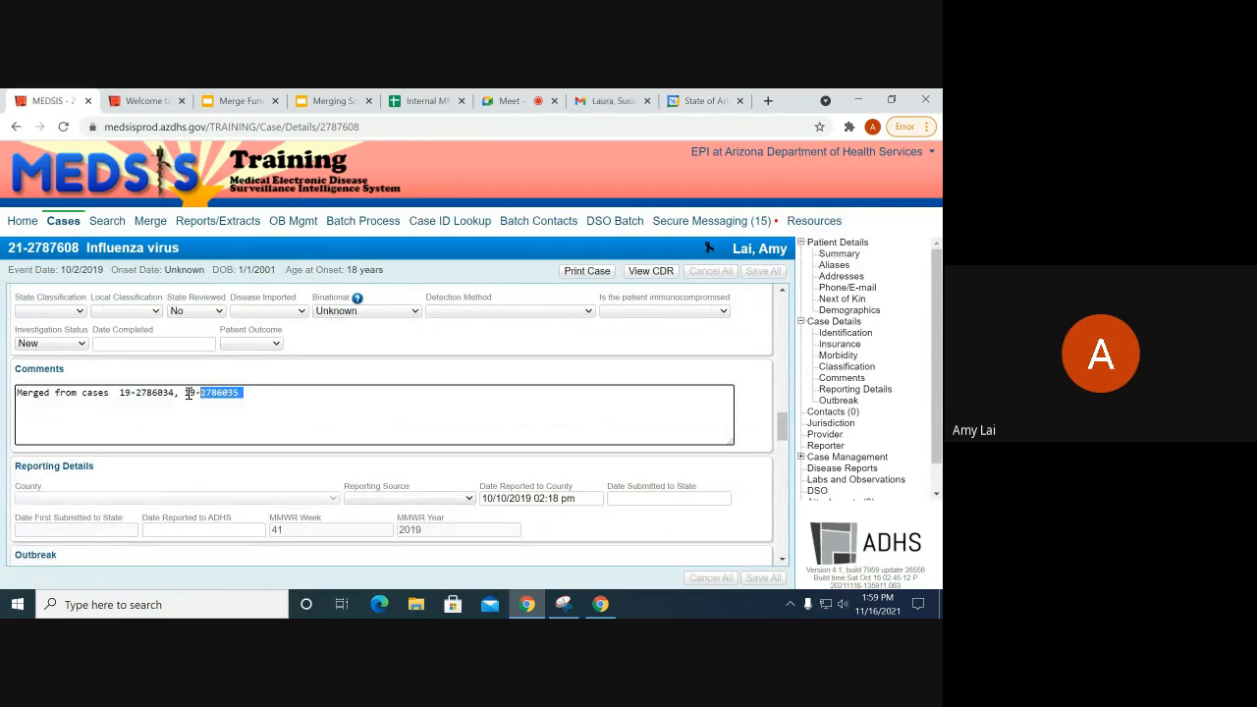
left_click_drag(48, 410, 4, 392)
left_click(135, 442)
Step: Scroll through the case's three carried-over labs and three attachments
scroll(186, 373, "down", 3)
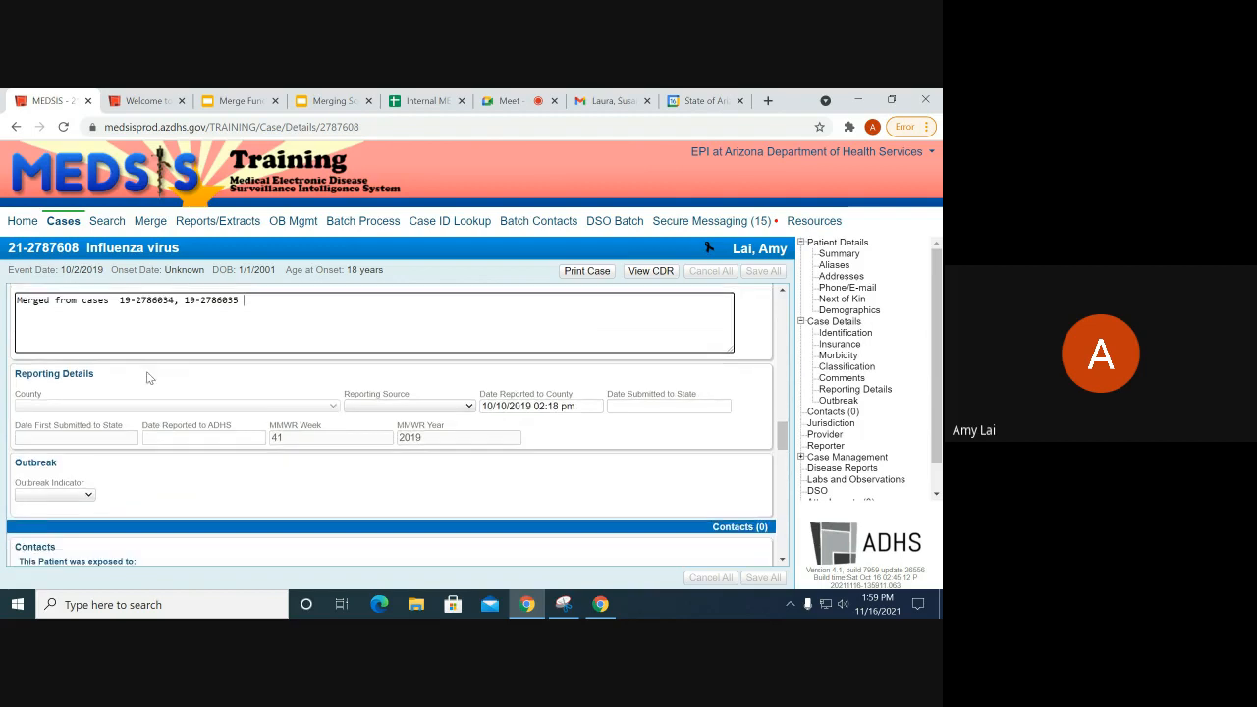
scroll(263, 339, "up", 2)
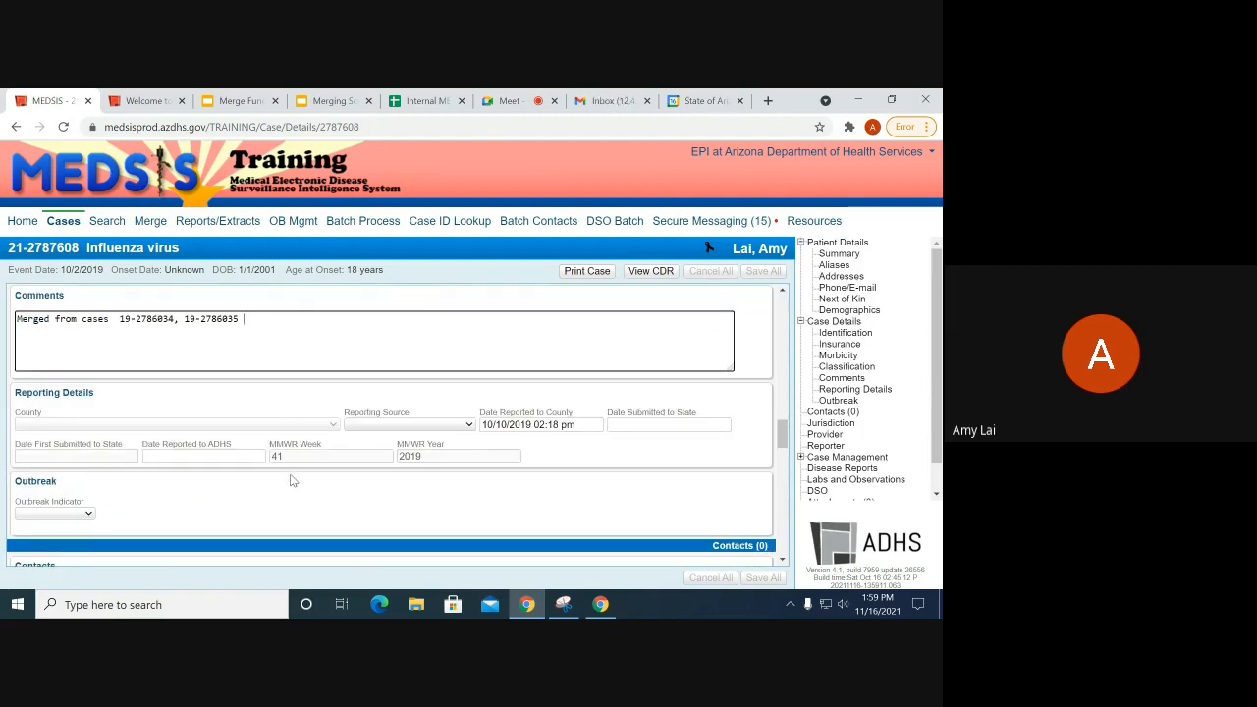
scroll(290, 480, "down", 10)
scroll(254, 441, "down", 4)
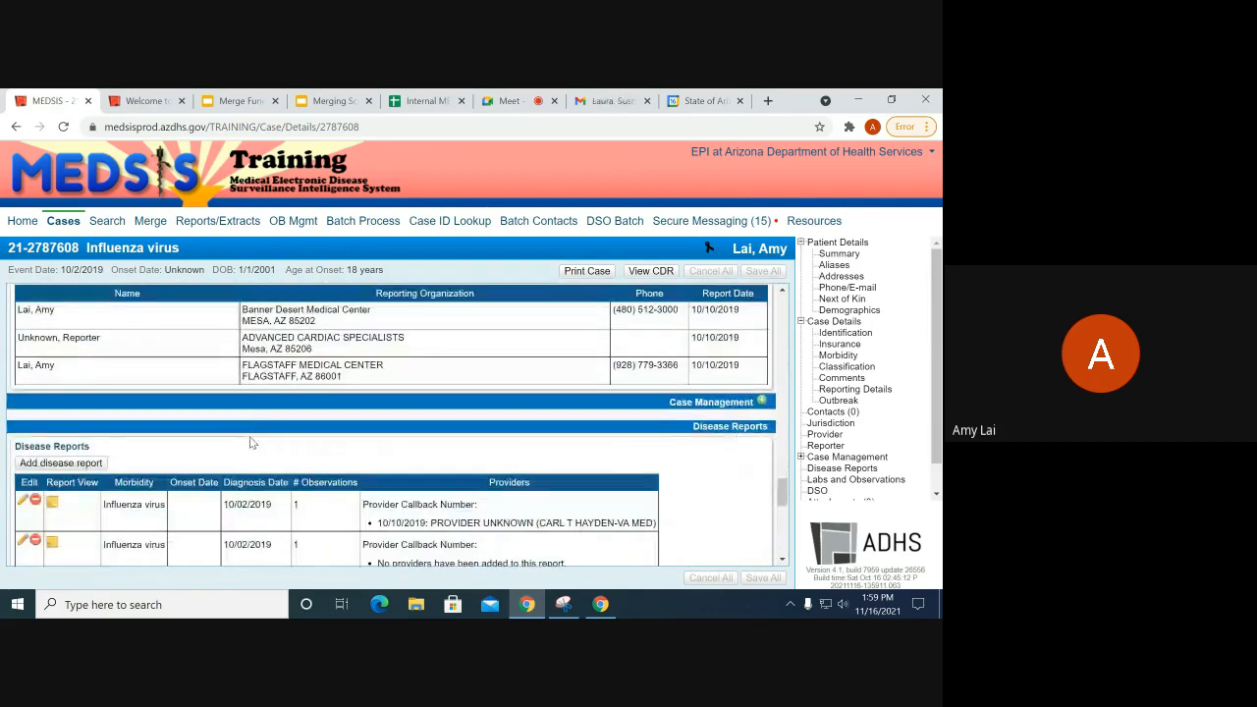
scroll(251, 443, "down", 6)
scroll(291, 435, "down", 3)
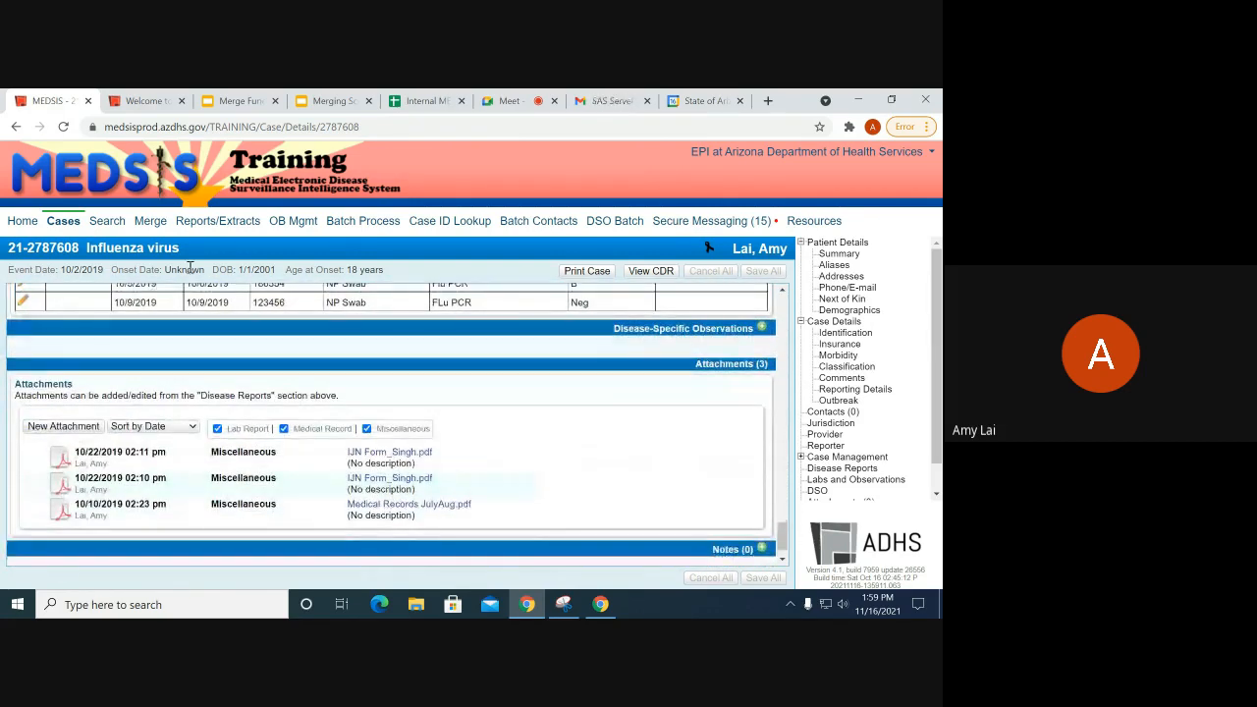
Step: Open the merge and deduplication page and show the duplicate case groups
left_click(148, 224)
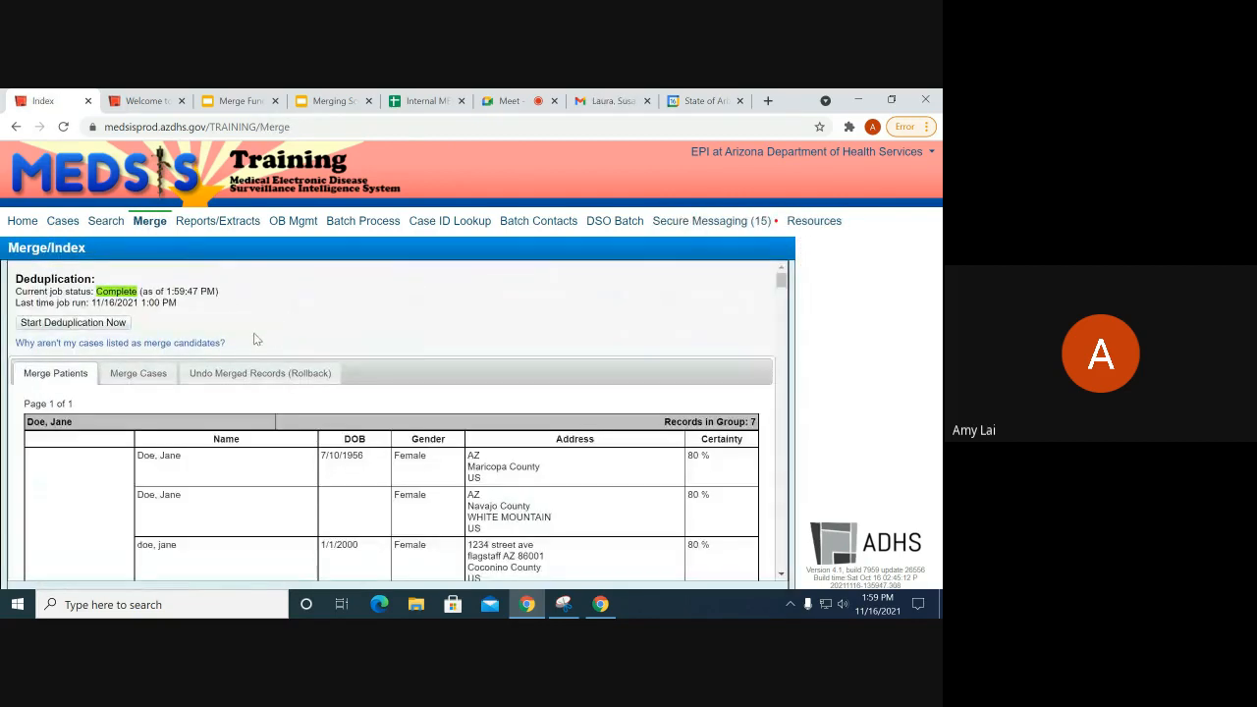
left_click(138, 374)
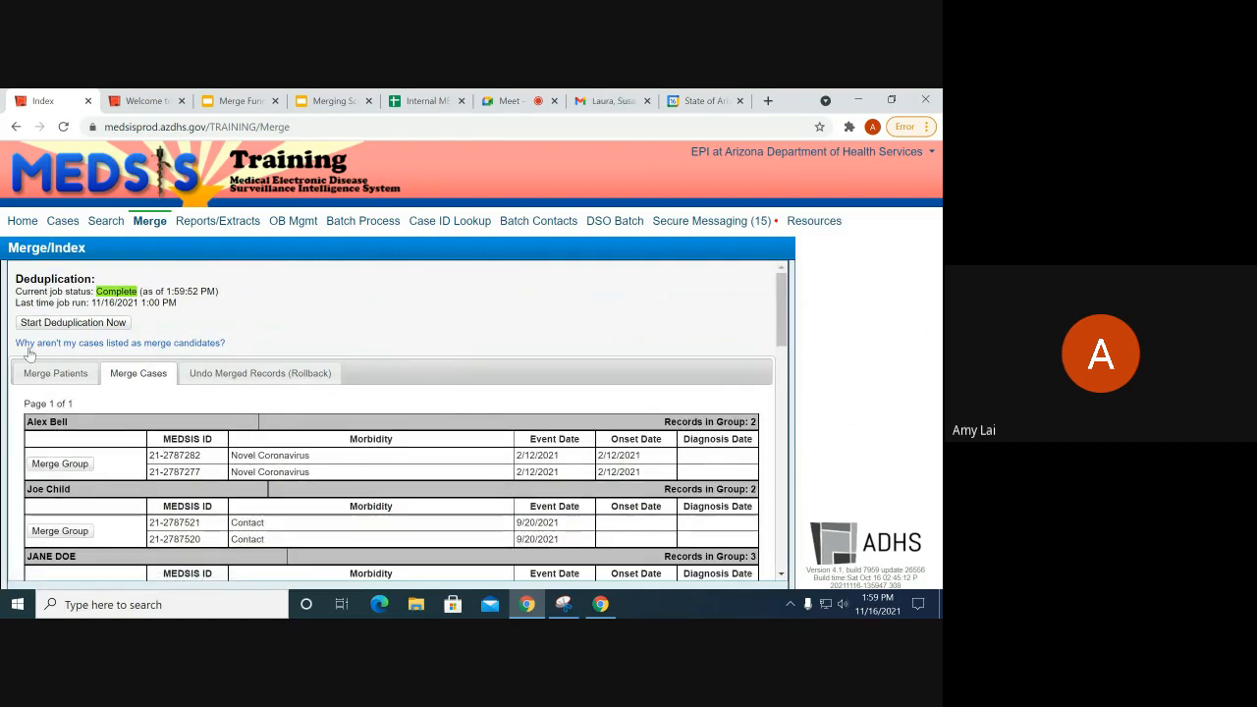
left_click(55, 375)
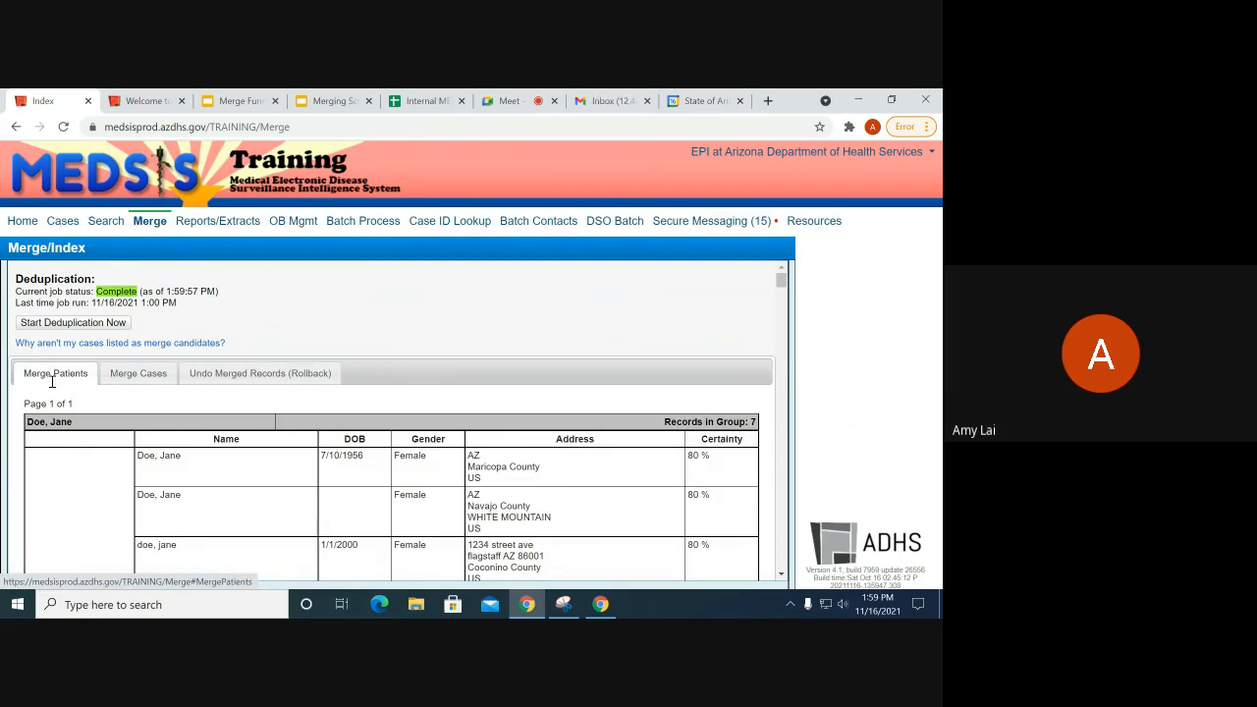
scroll(142, 437, "down", 1)
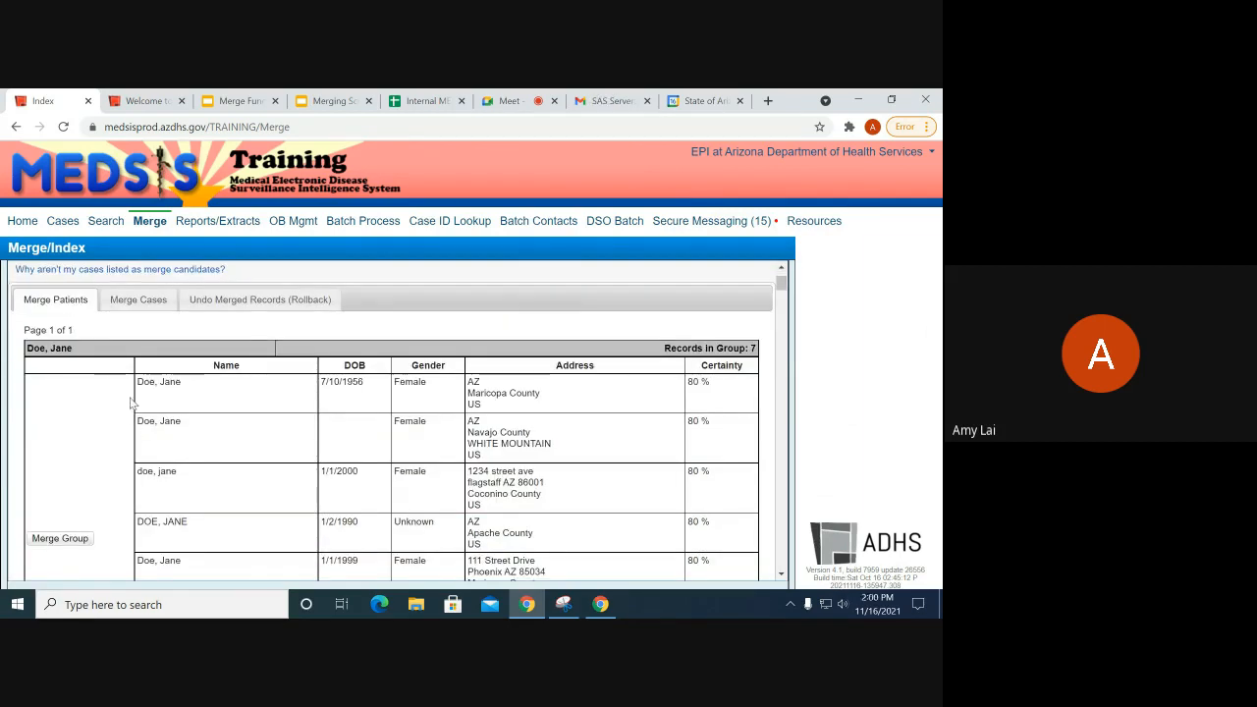
scroll(111, 507, "up", 1)
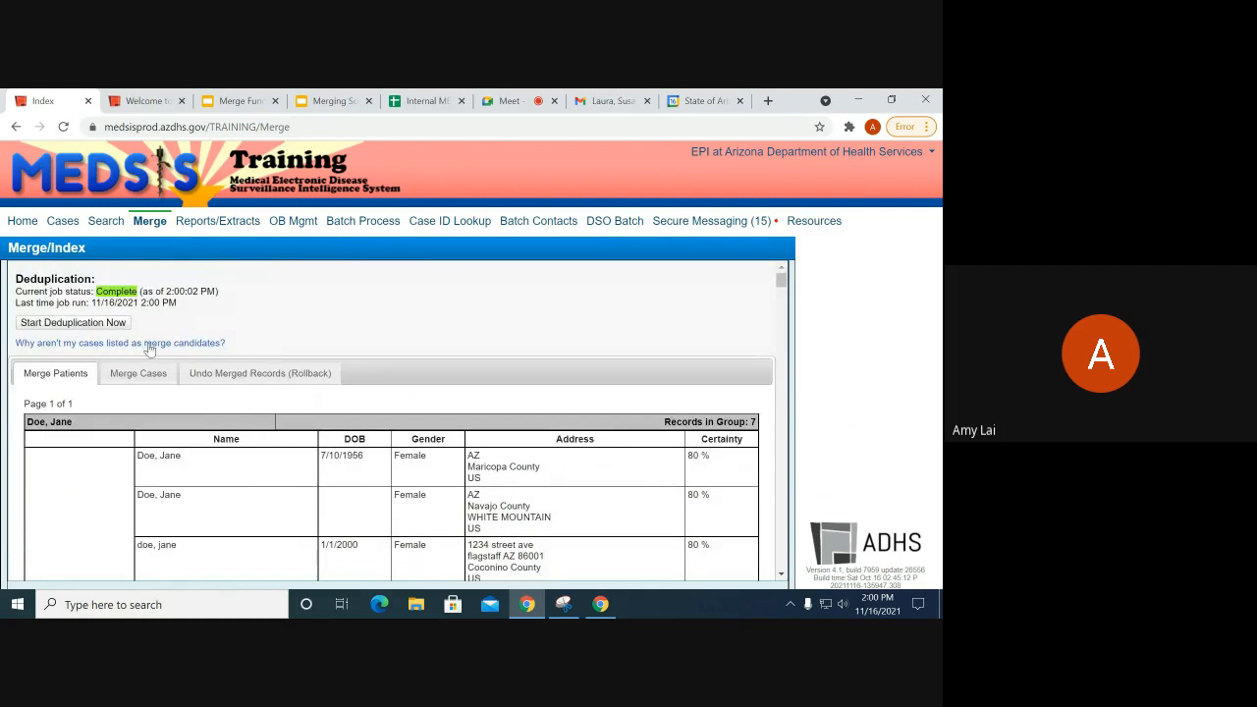
left_click(152, 382)
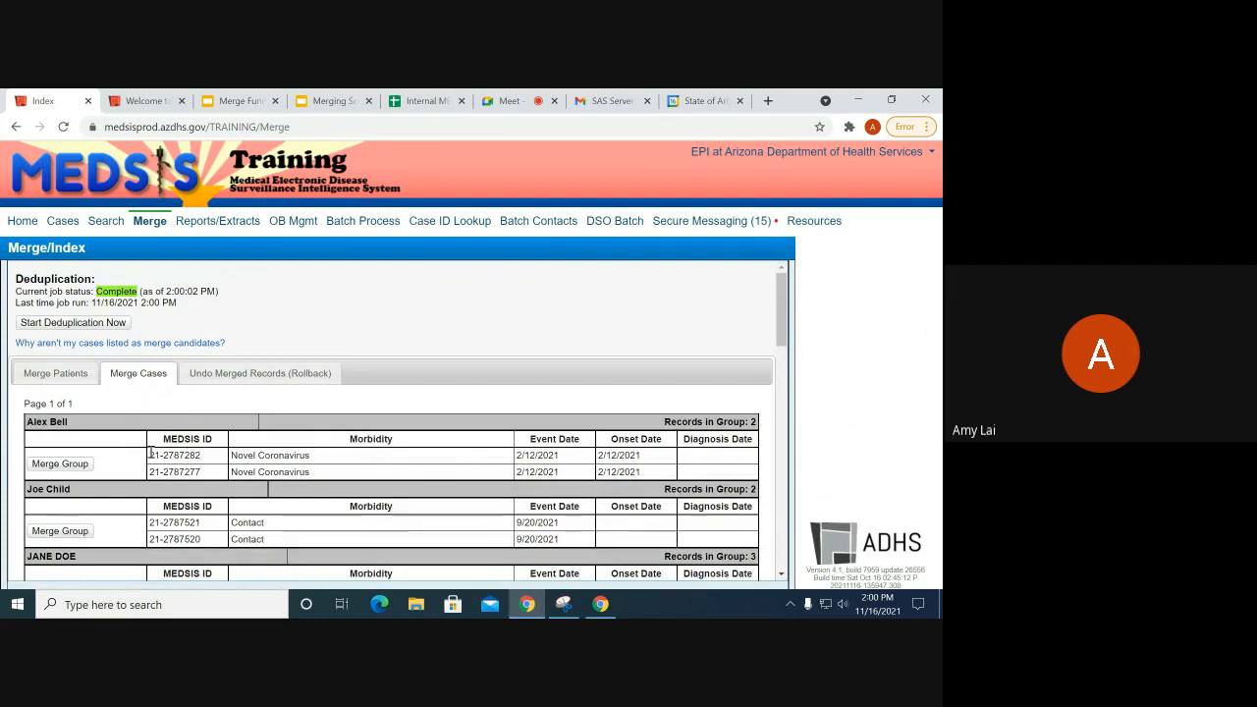
Step: Try merging the Amebiasis group, then dismiss the alert and reload the case groups
scroll(149, 454, "down", 3)
scroll(186, 472, "down", 4)
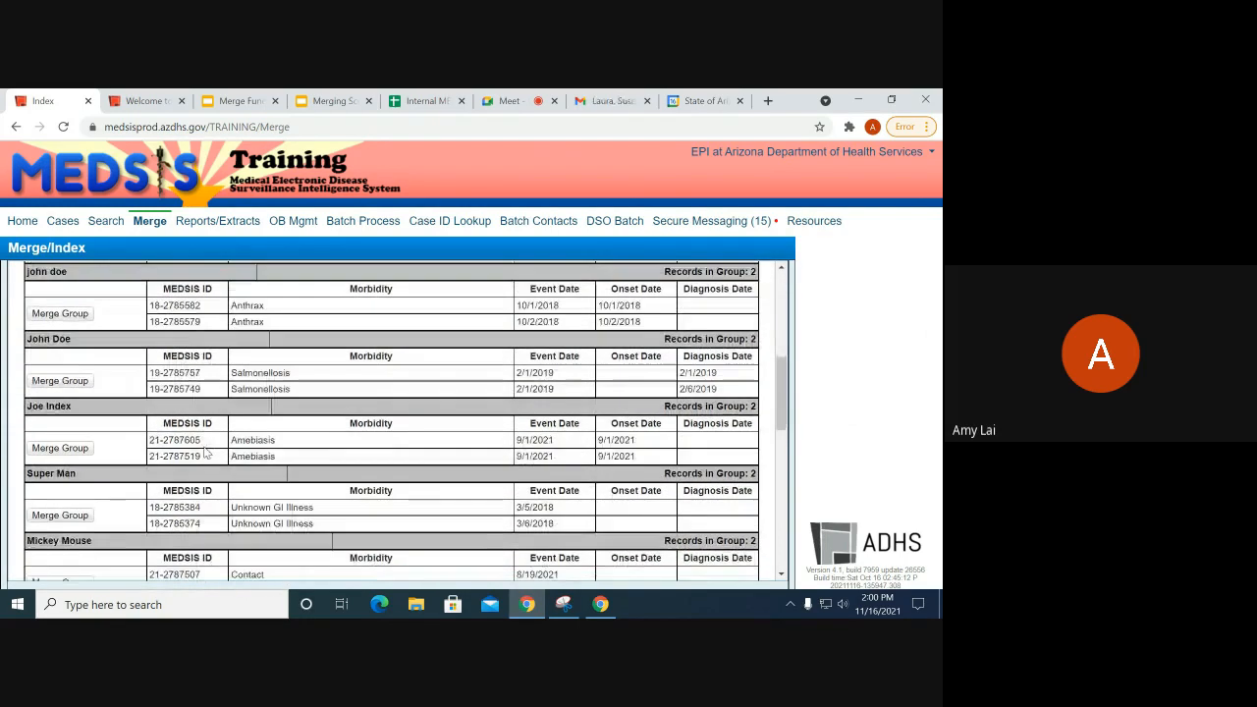
scroll(234, 459, "down", 2)
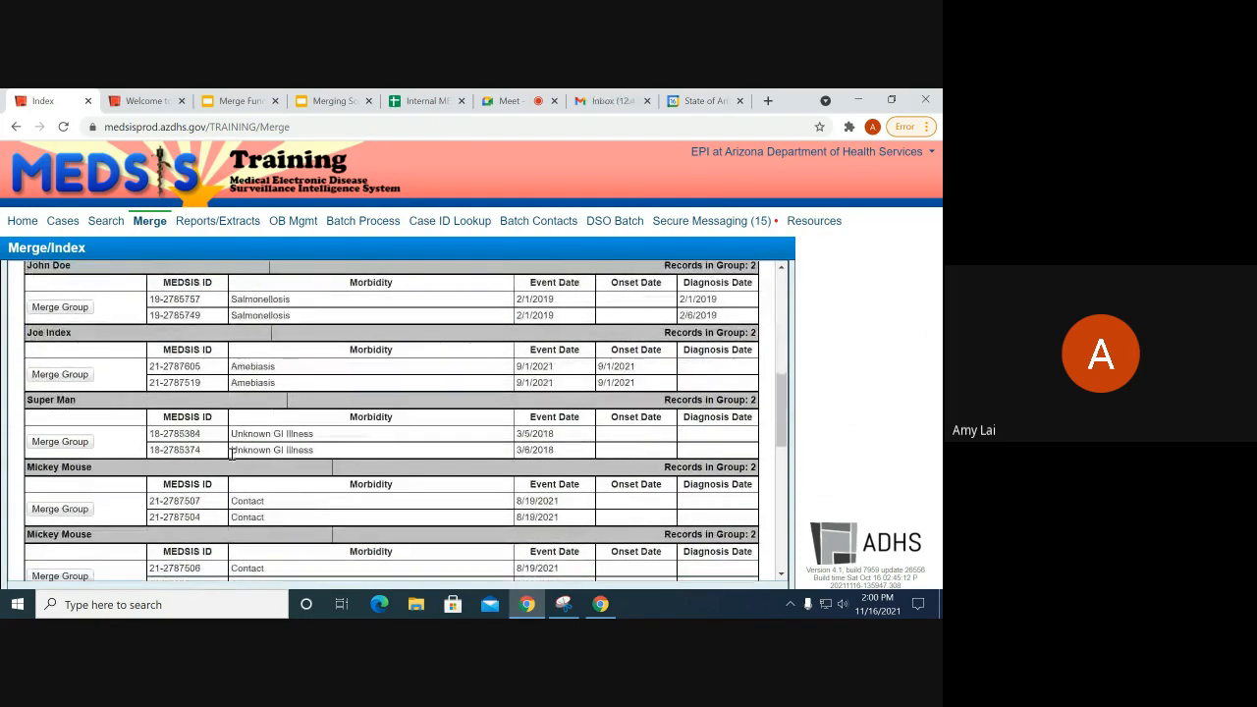
scroll(288, 501, "down", 2)
scroll(248, 444, "up", 10)
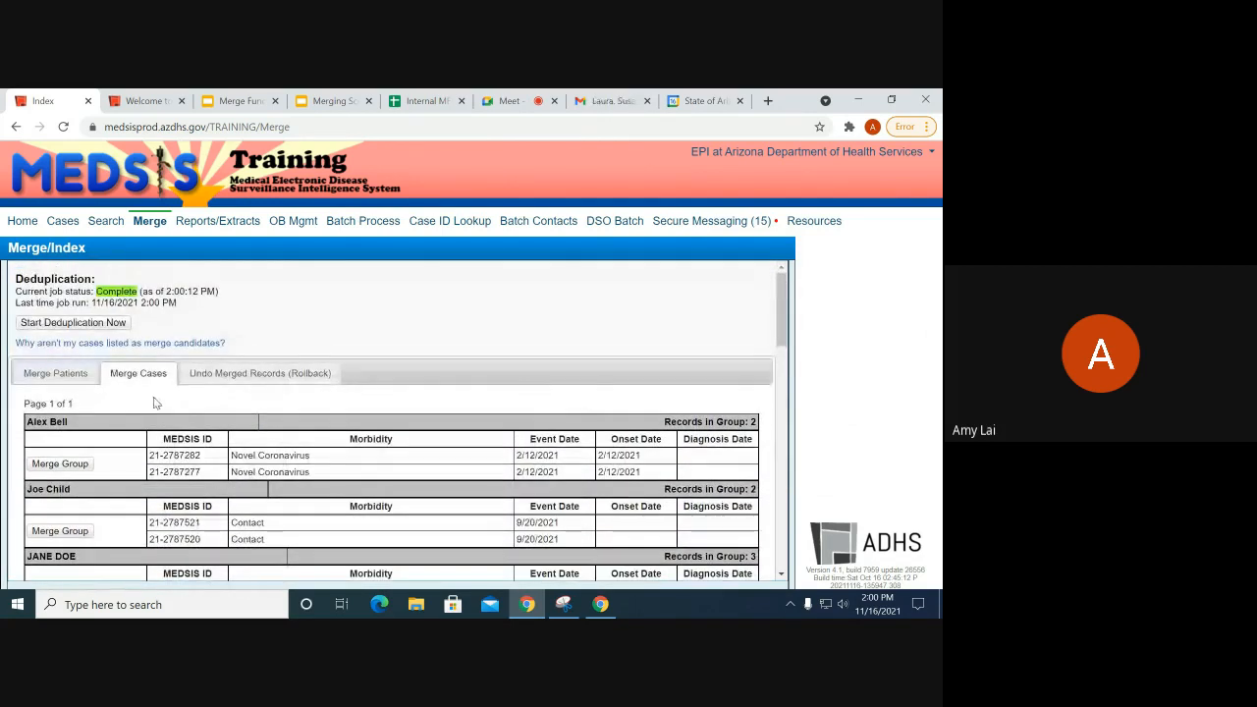
scroll(137, 413, "down", 2)
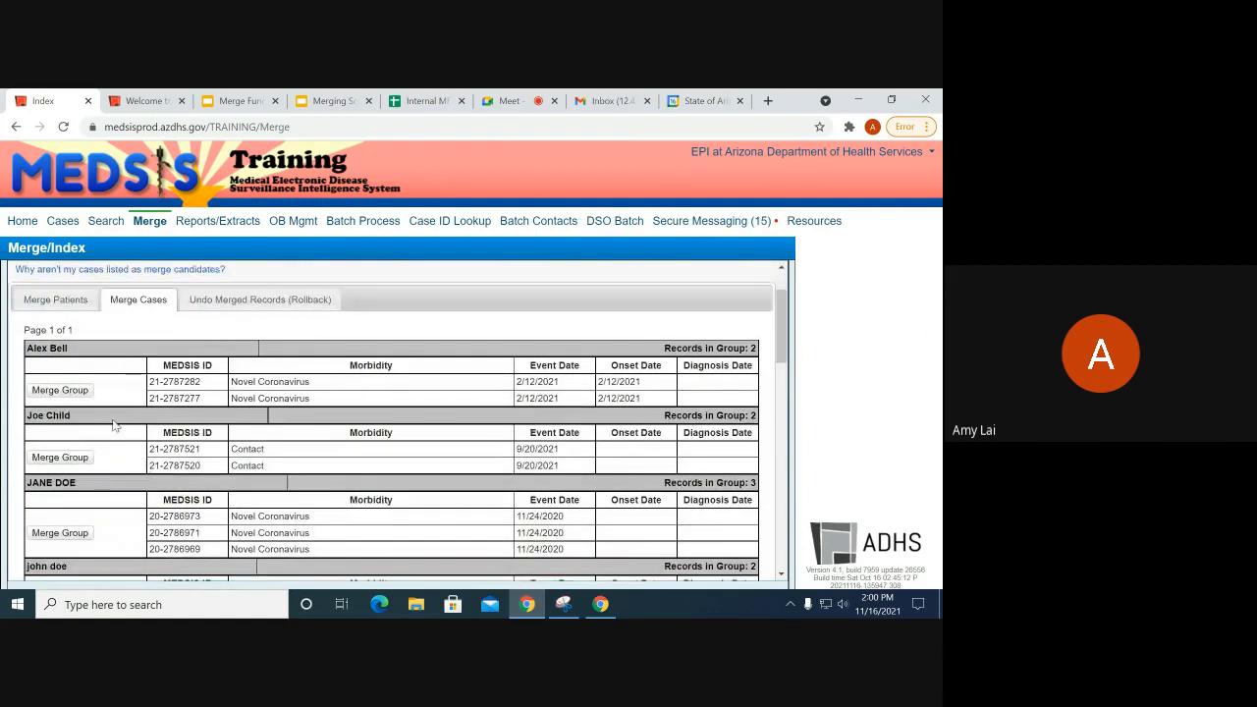
scroll(115, 430, "down", 2)
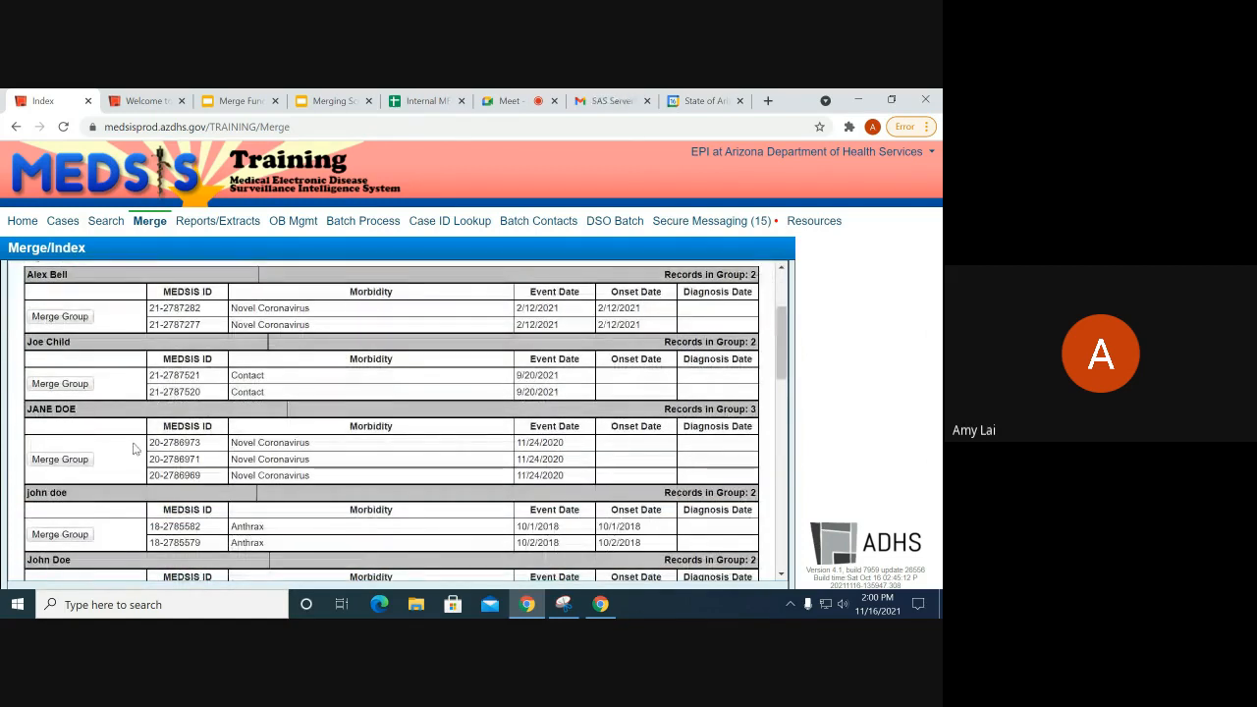
scroll(135, 449, "down", 5)
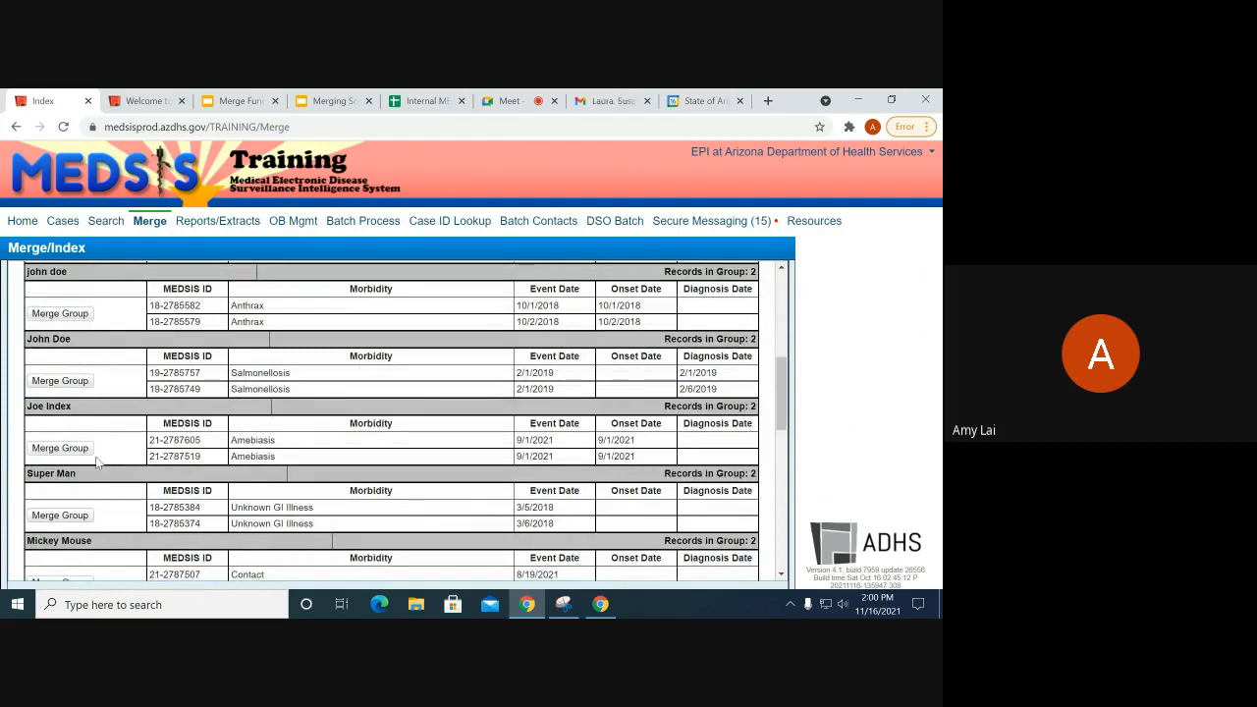
left_click(58, 448)
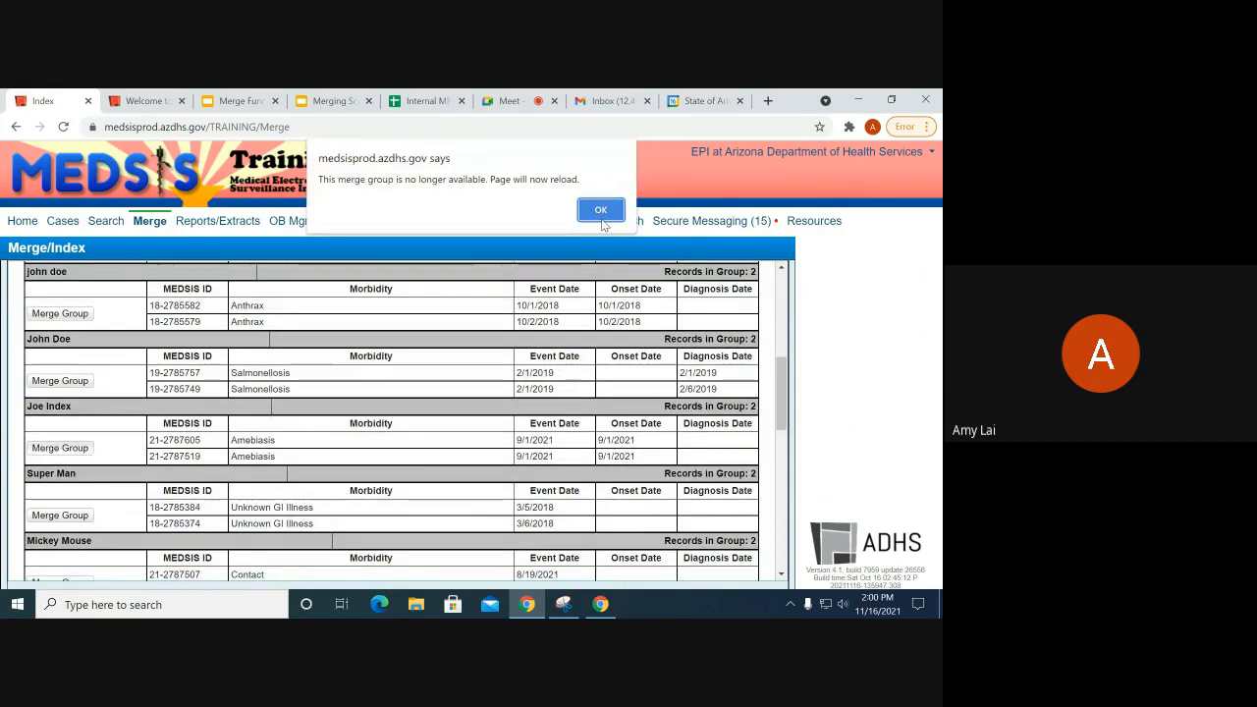
left_click(601, 212)
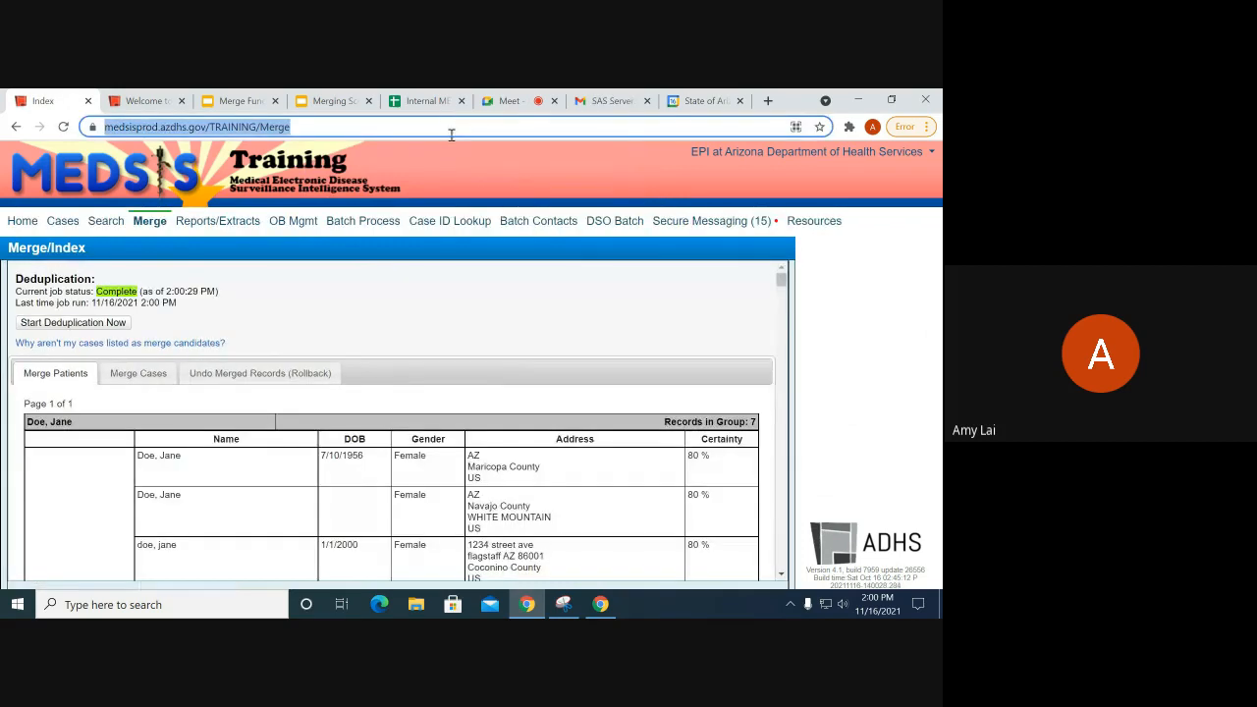
left_click(158, 374)
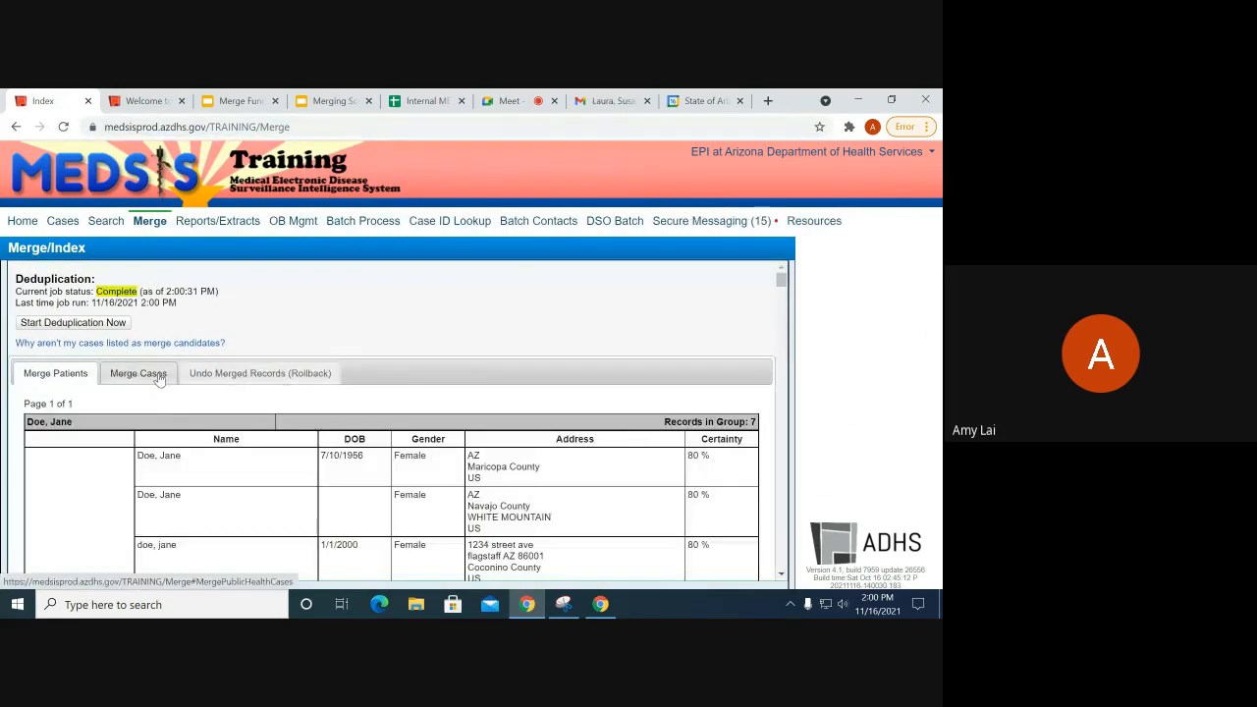
Step: Scroll the reloaded candidate list down to the index patient's amebiasis duplicate group
scroll(295, 420, "down", 1)
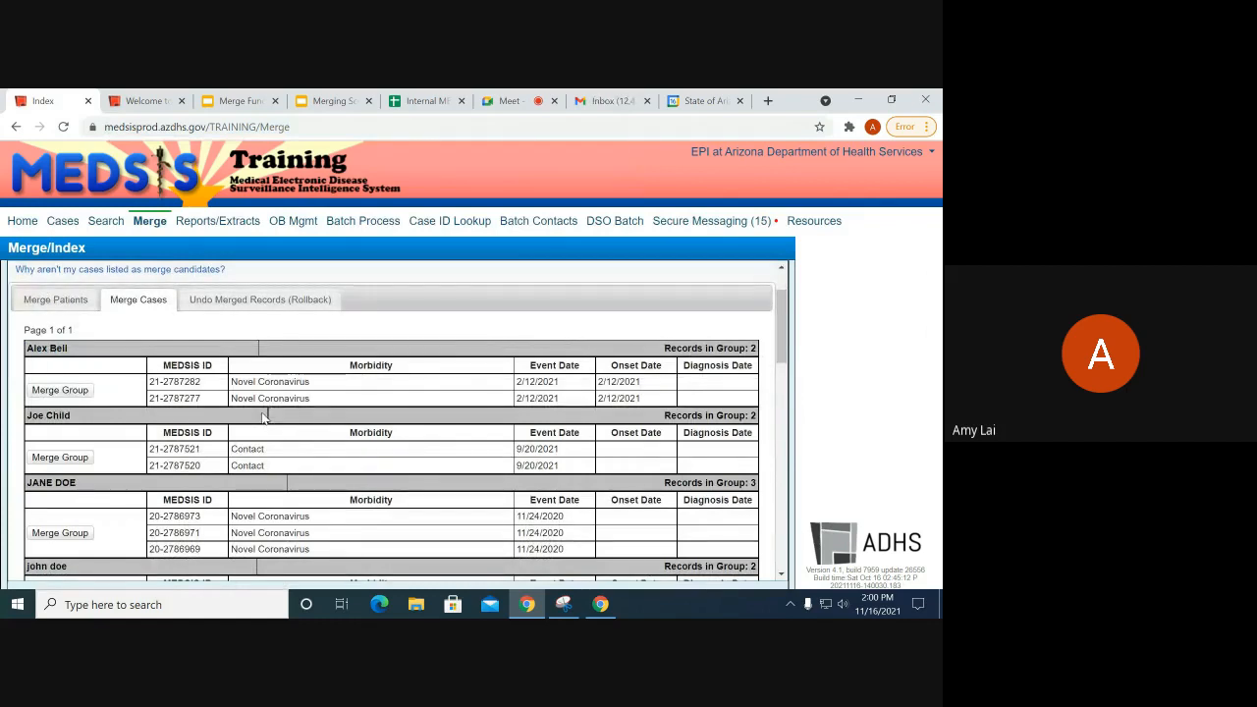
scroll(263, 423, "down", 1)
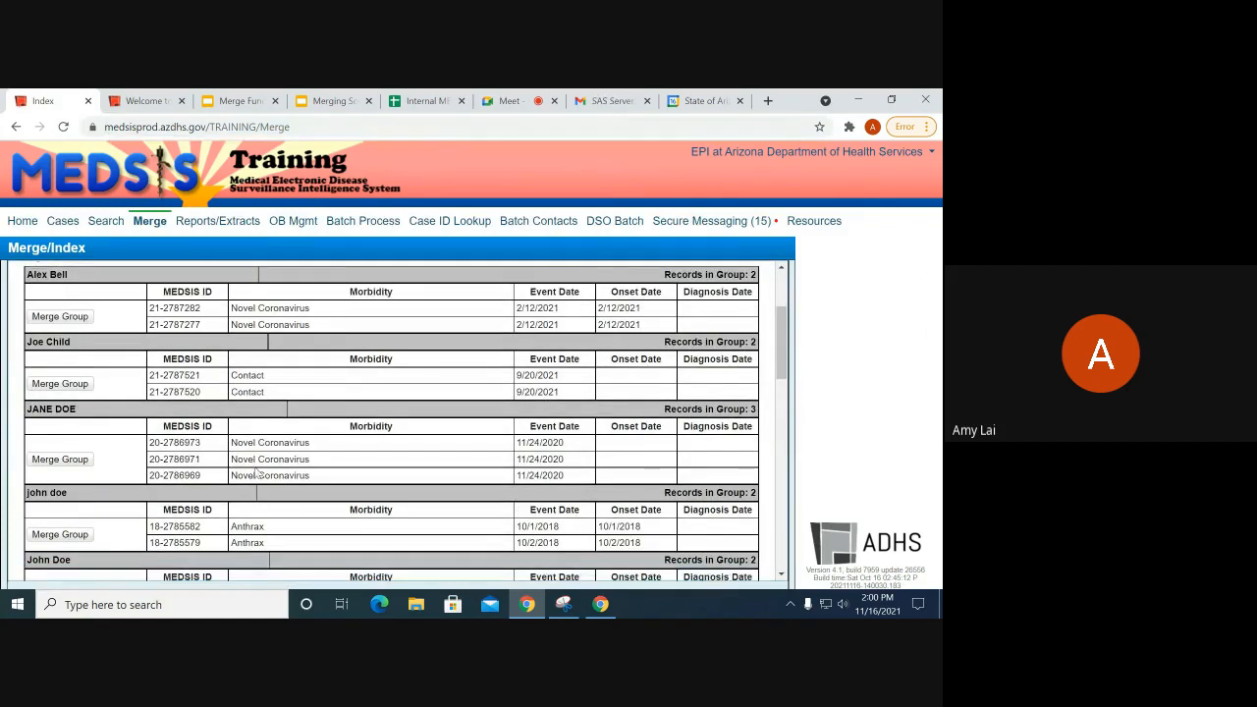
scroll(137, 521, "down", 2)
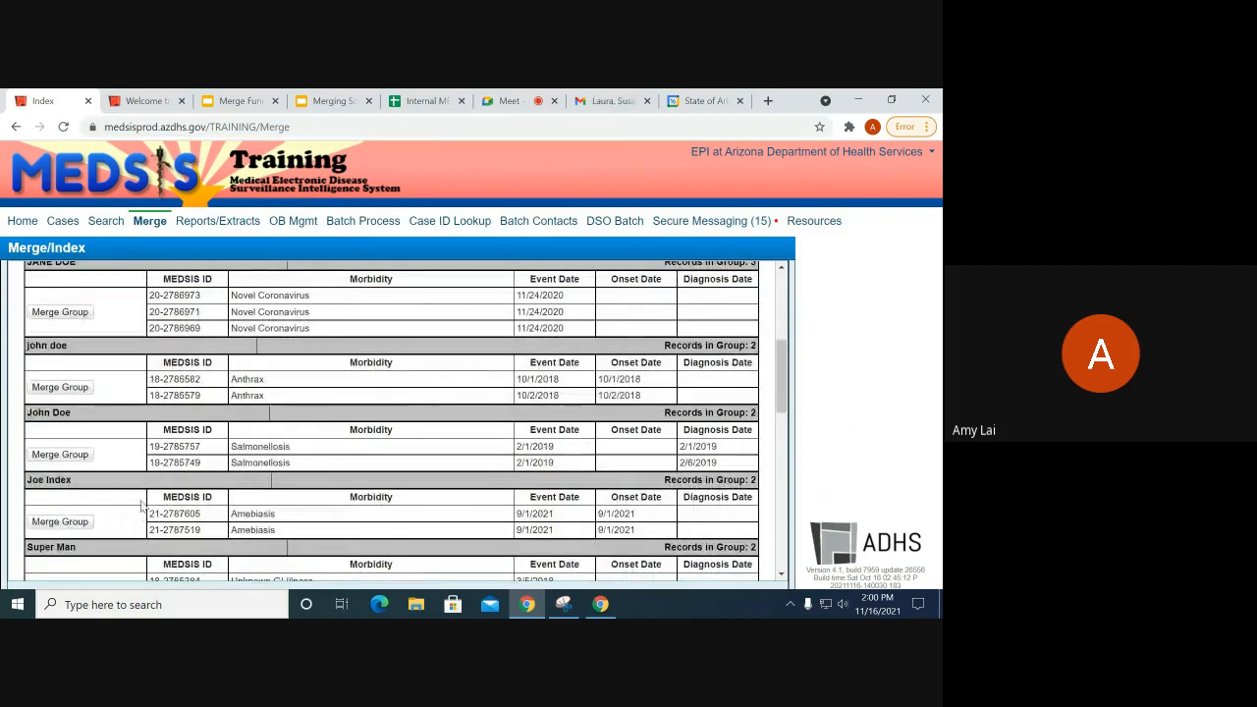
scroll(147, 462, "up", 3)
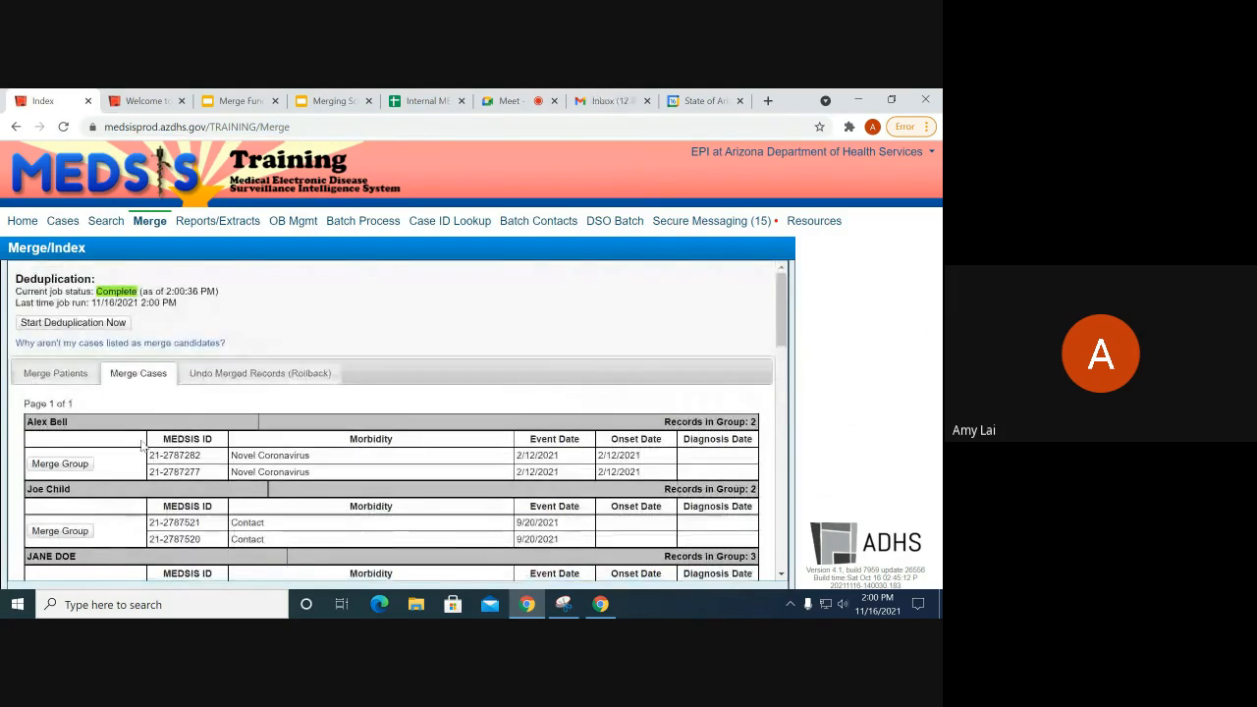
scroll(108, 442, "down", 1)
scroll(118, 451, "down", 3)
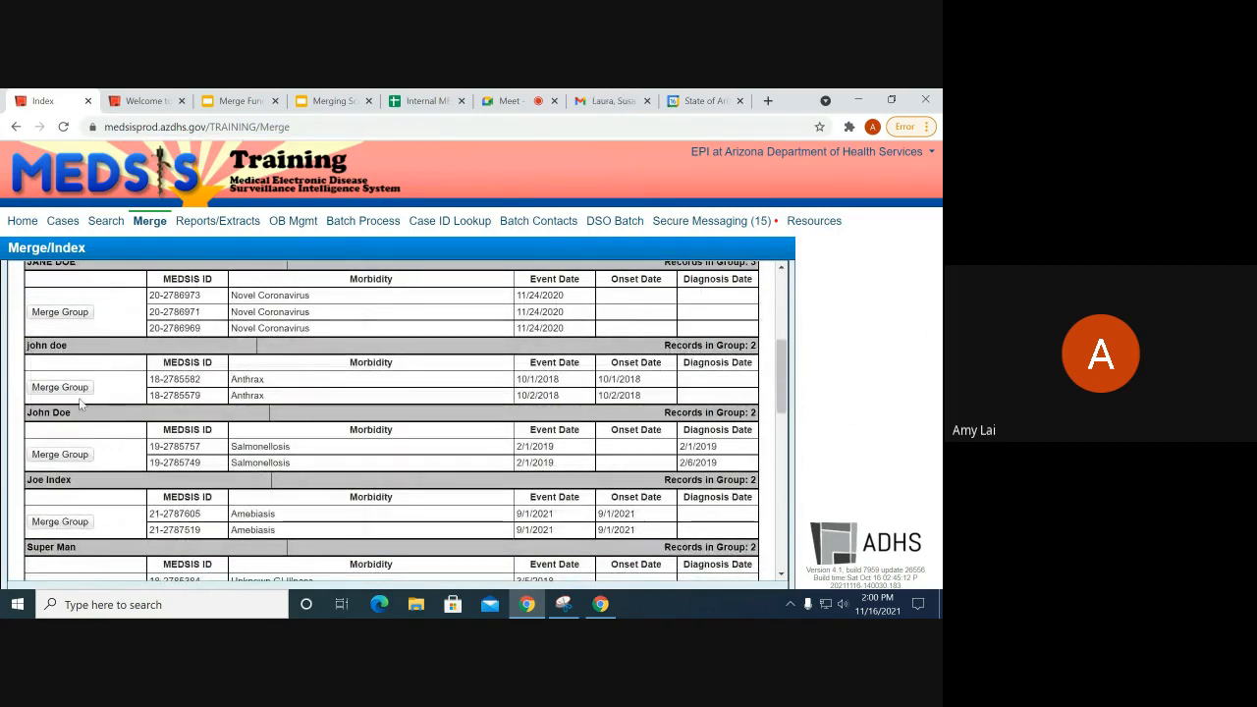
Step: Start the amebiasis group merge, accepting both records, dates, classification, demographics and investigation details
left_click(84, 520)
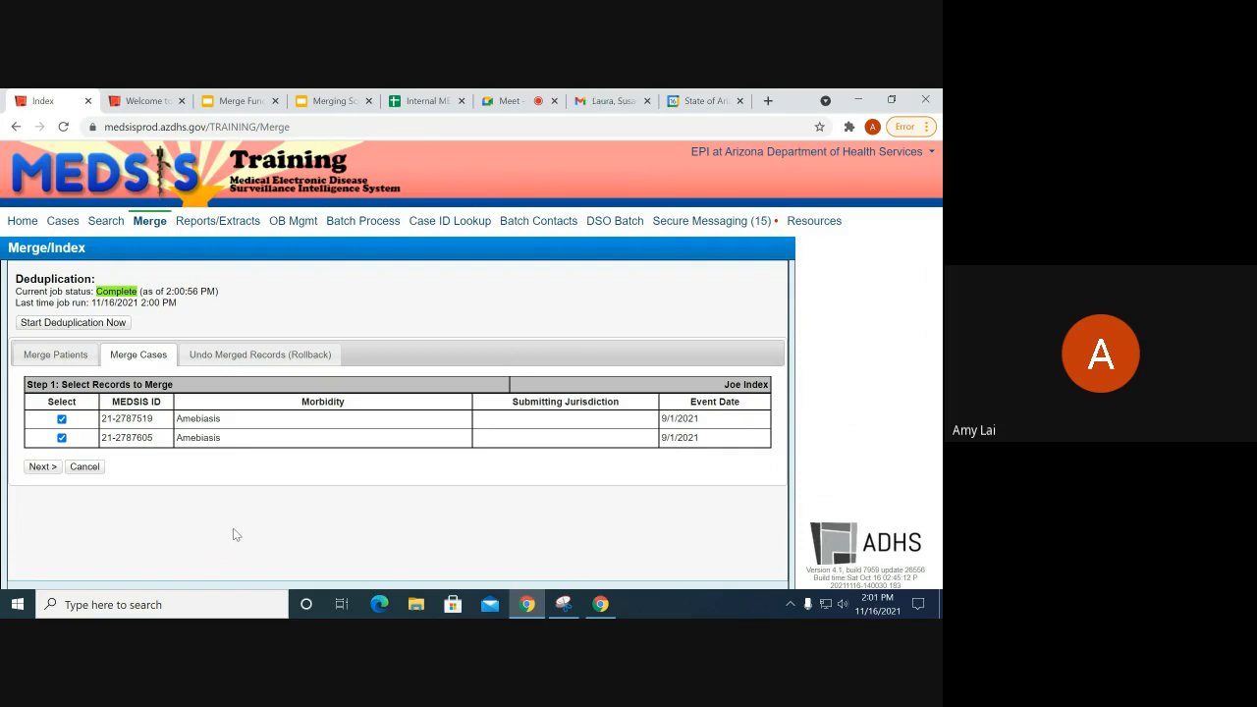
left_click(44, 466)
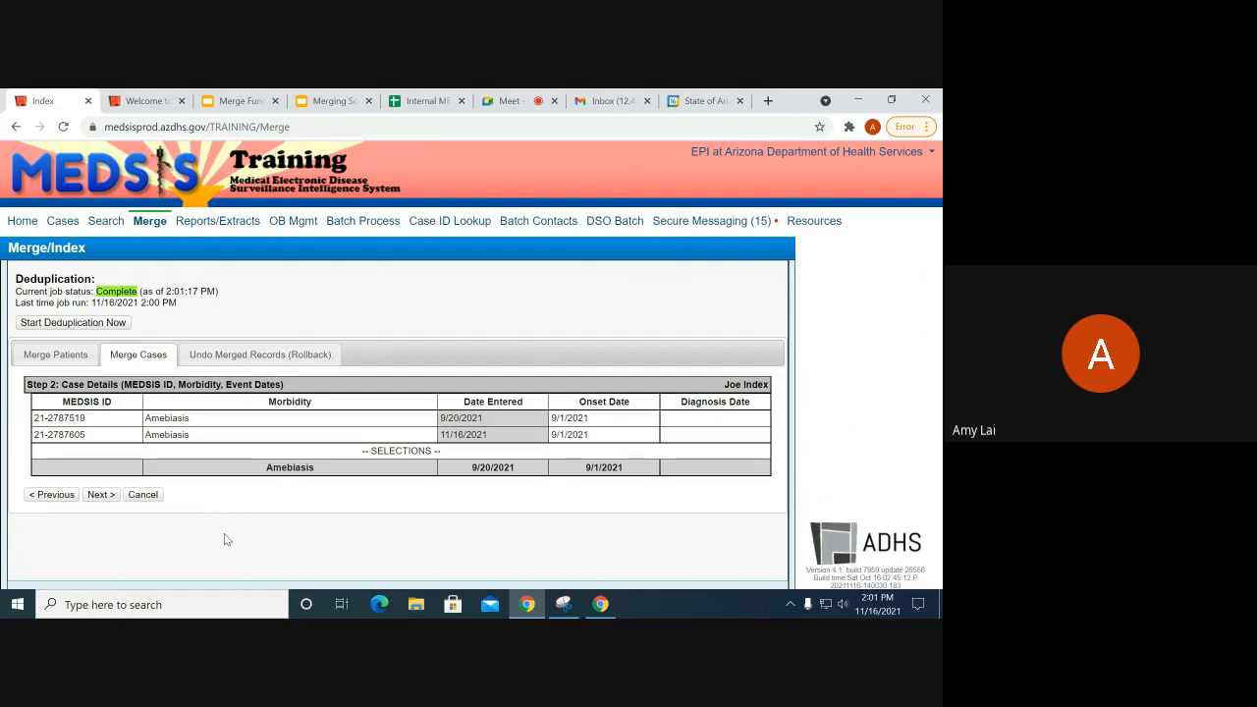
left_click(106, 497)
left_click(106, 504)
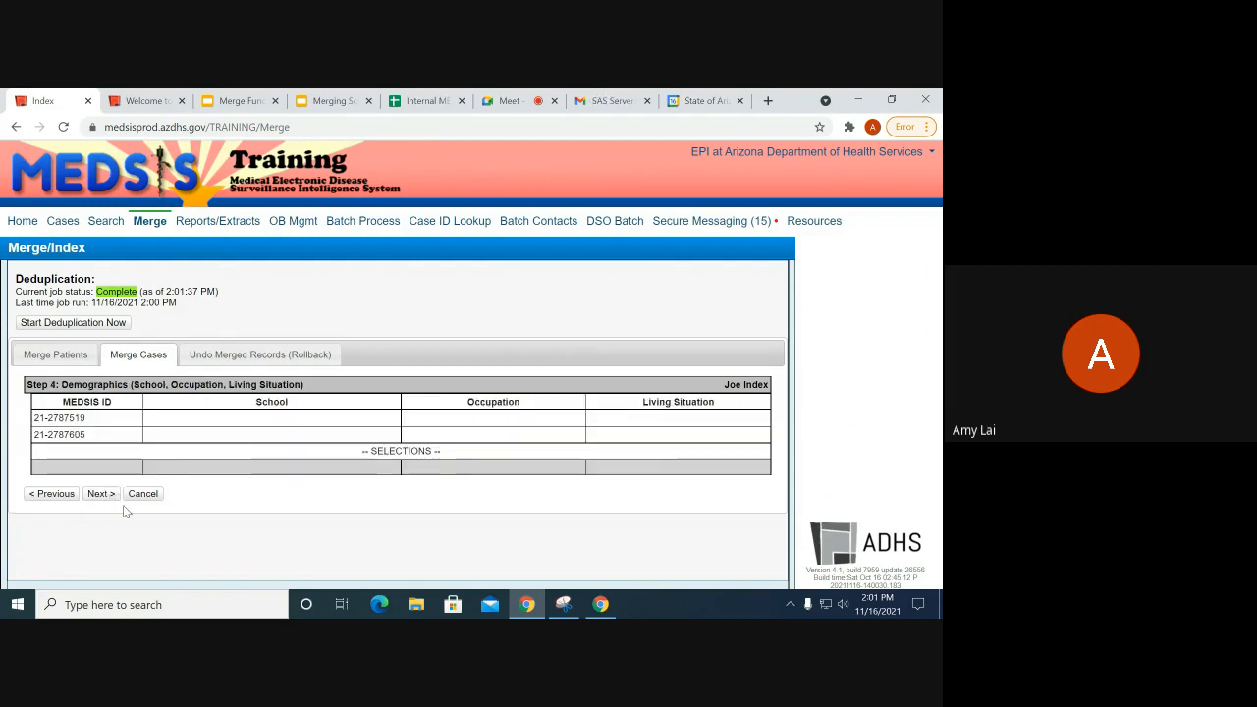
left_click(111, 493)
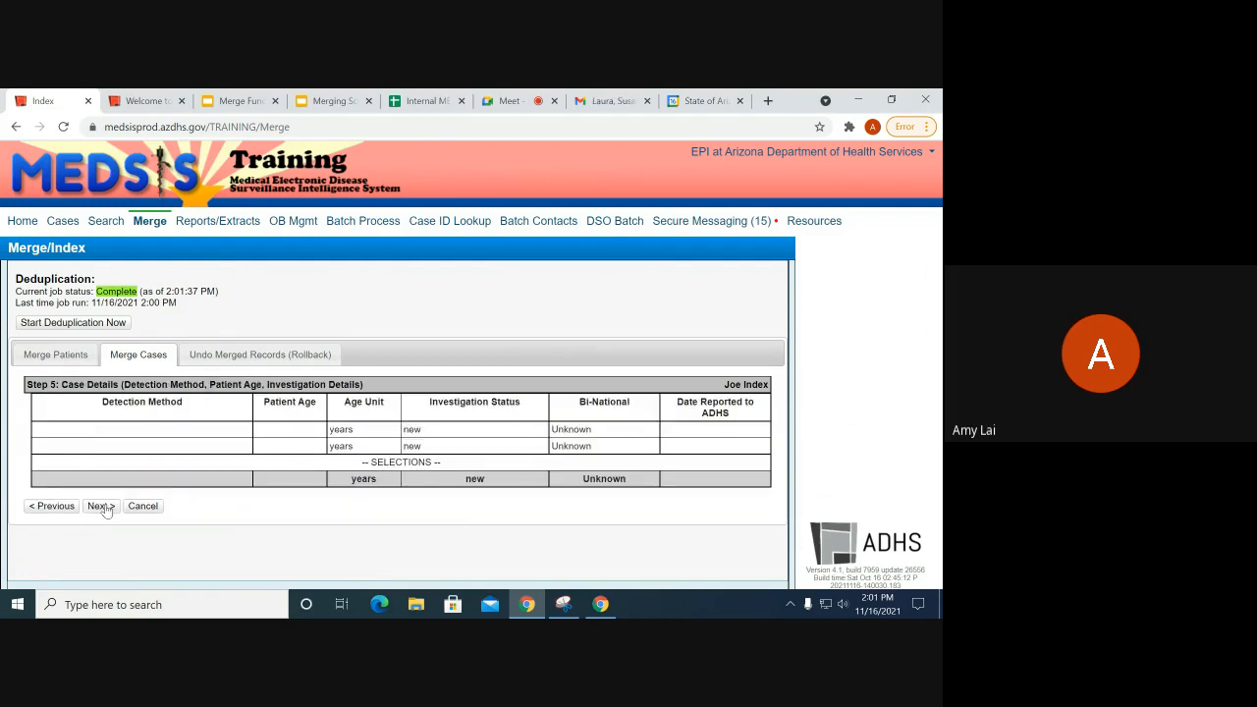
left_click(102, 508)
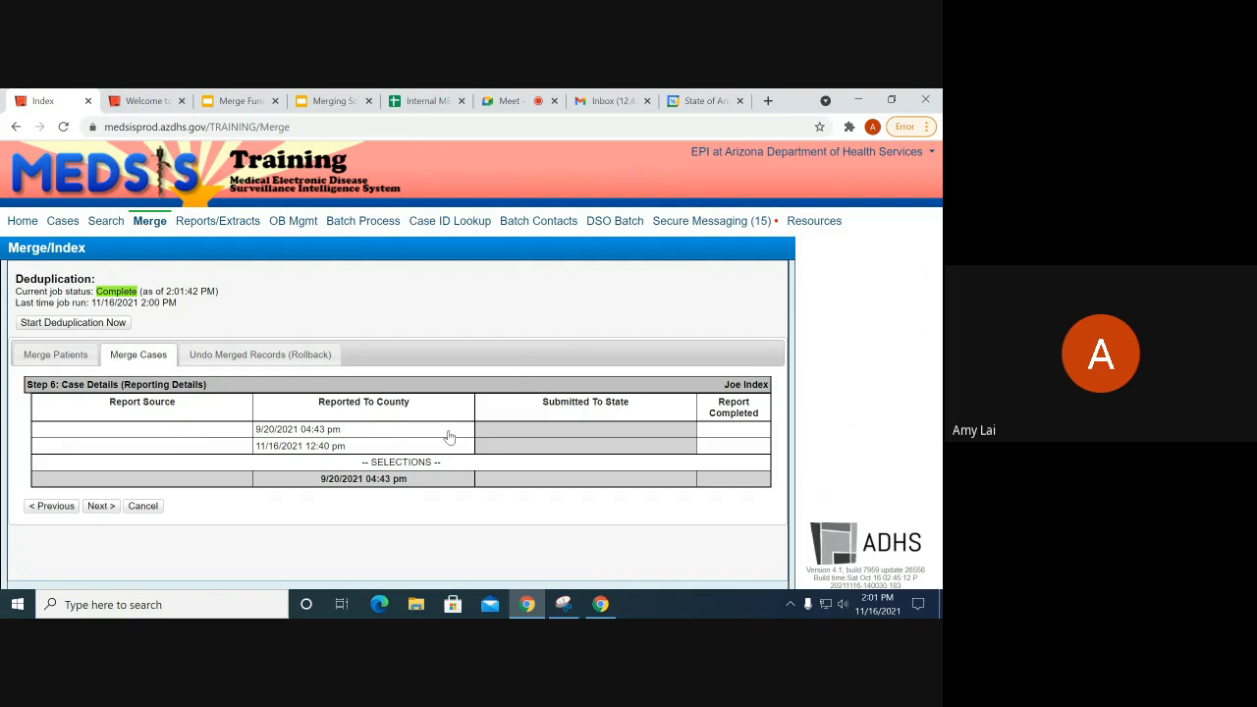
Step: Keep the 11/16/2021 12:40 pm Reported To County date in the reporting step
left_click_drag(418, 403, 343, 402)
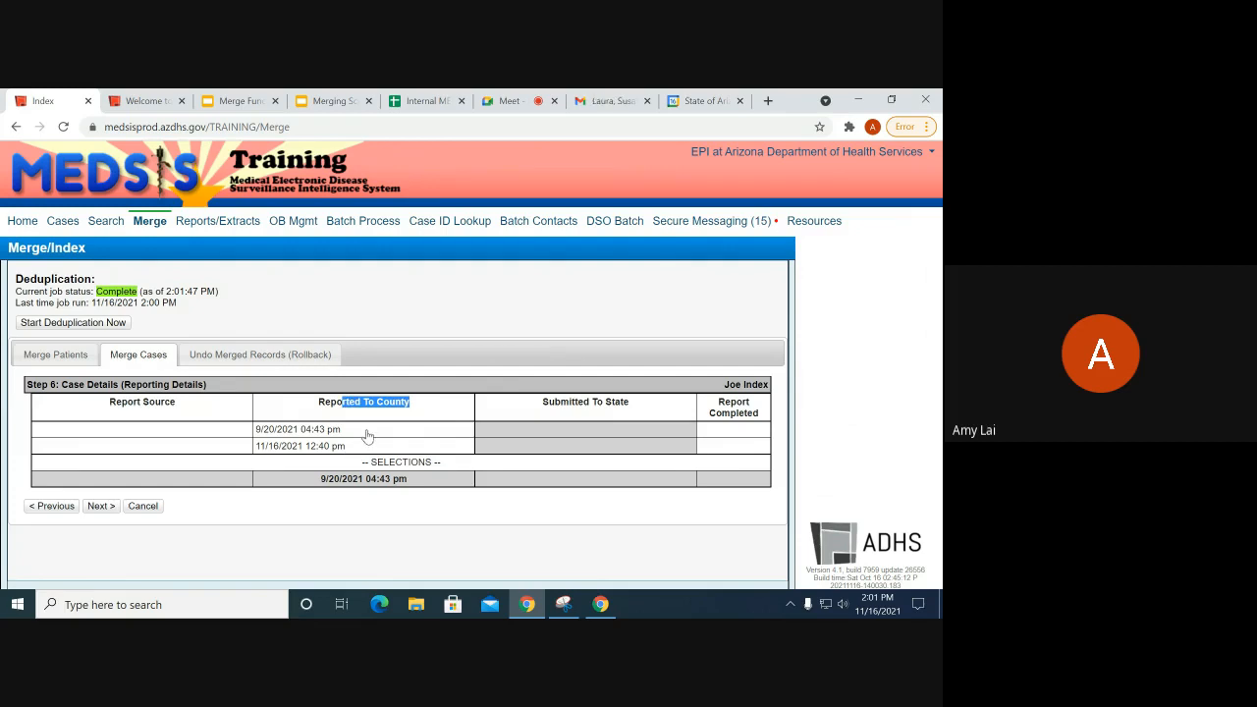
left_click(348, 400)
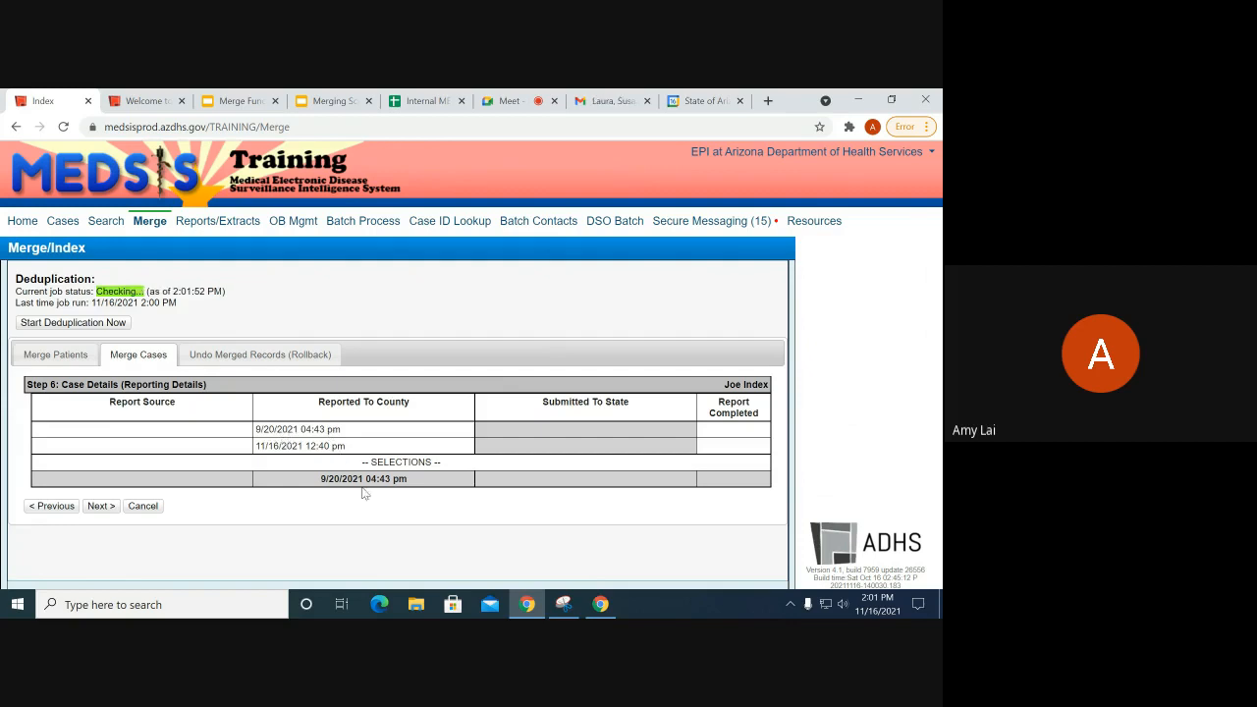
left_click(335, 447)
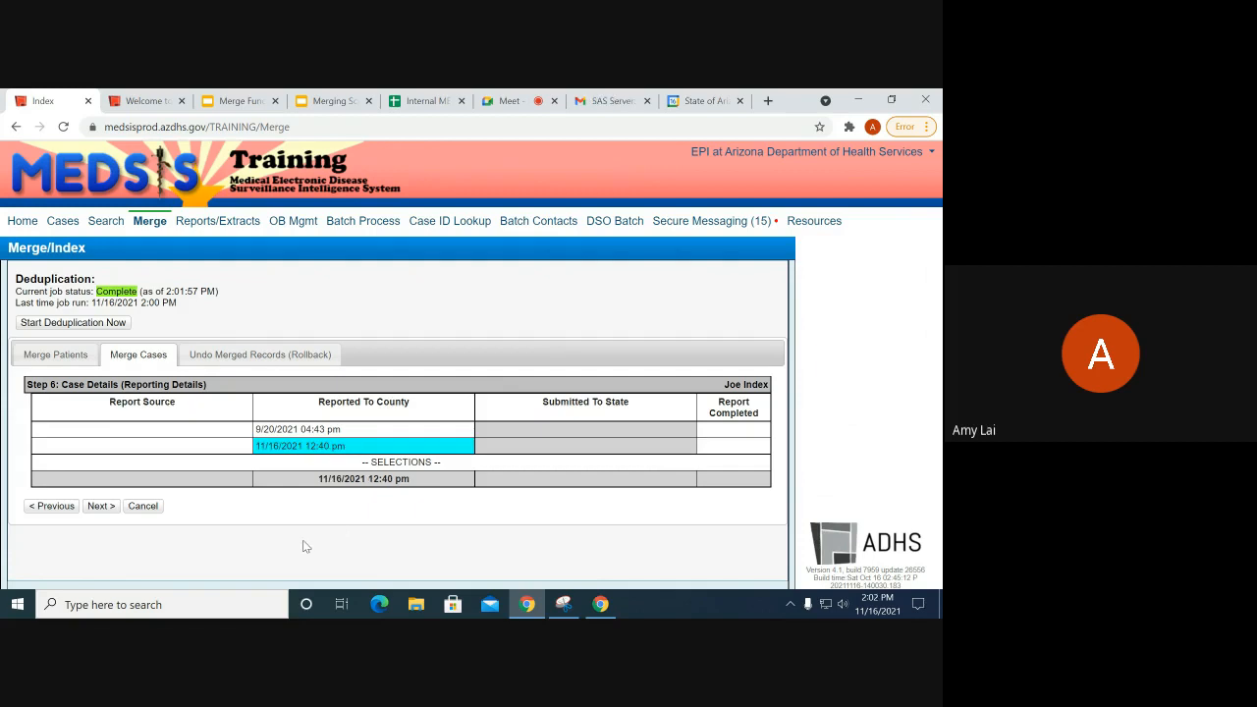
left_click(102, 506)
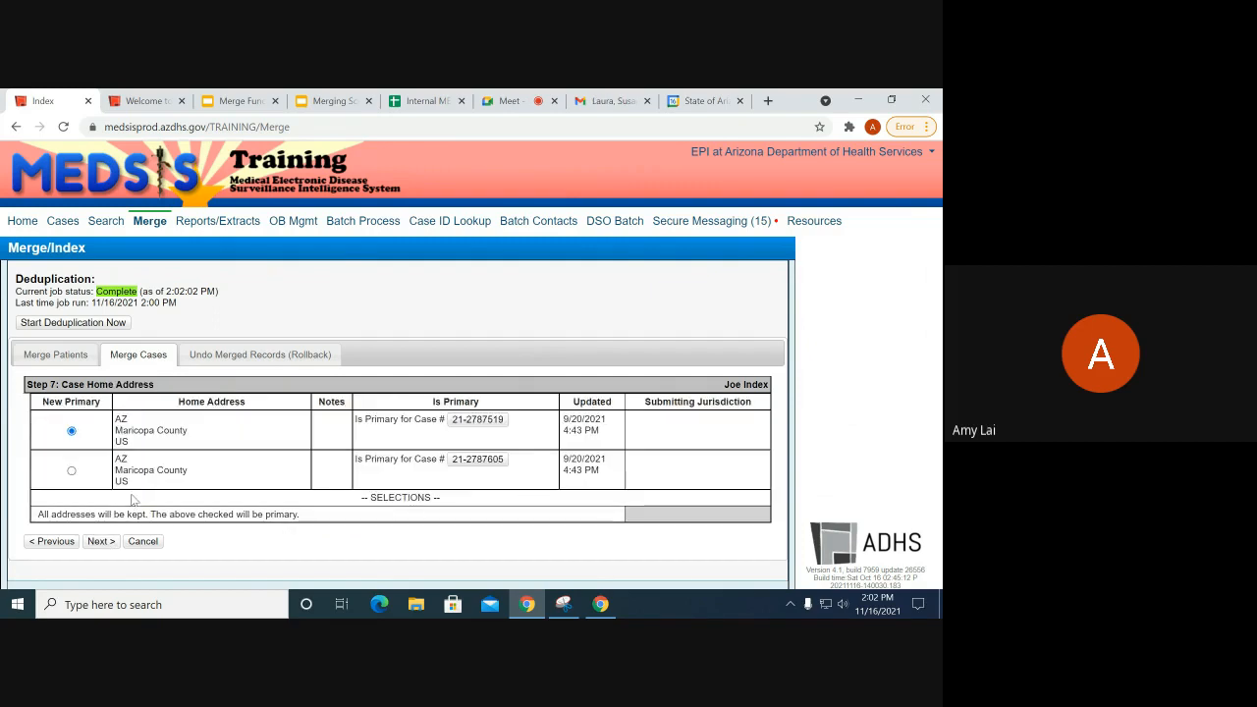
left_click(101, 542)
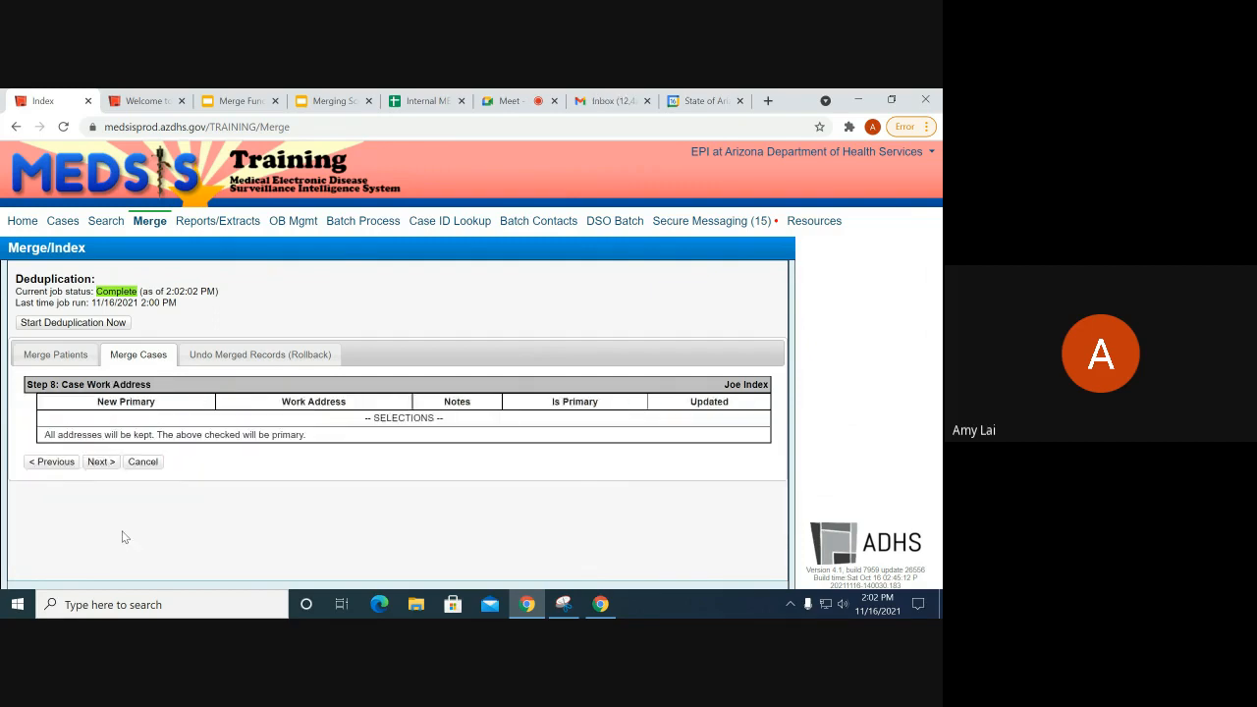
left_click(101, 462)
left_click(101, 418)
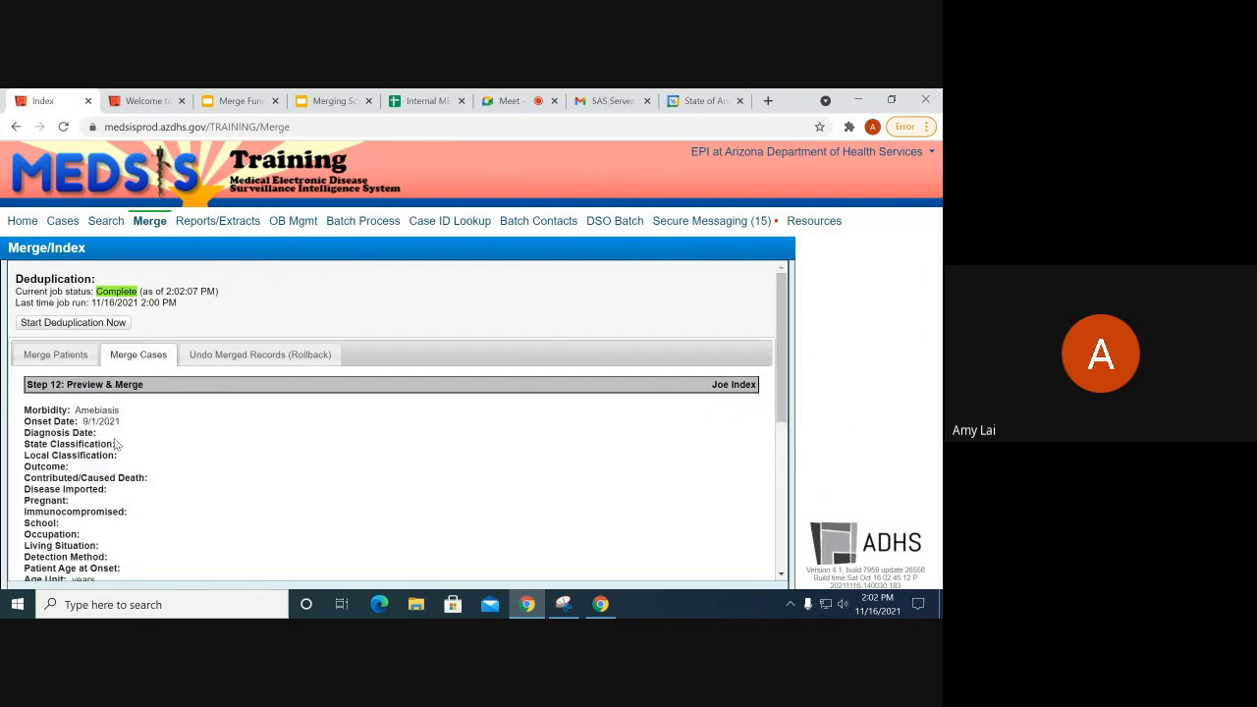
scroll(121, 501, "down", 10)
scroll(121, 501, "down", 1)
left_click(142, 561)
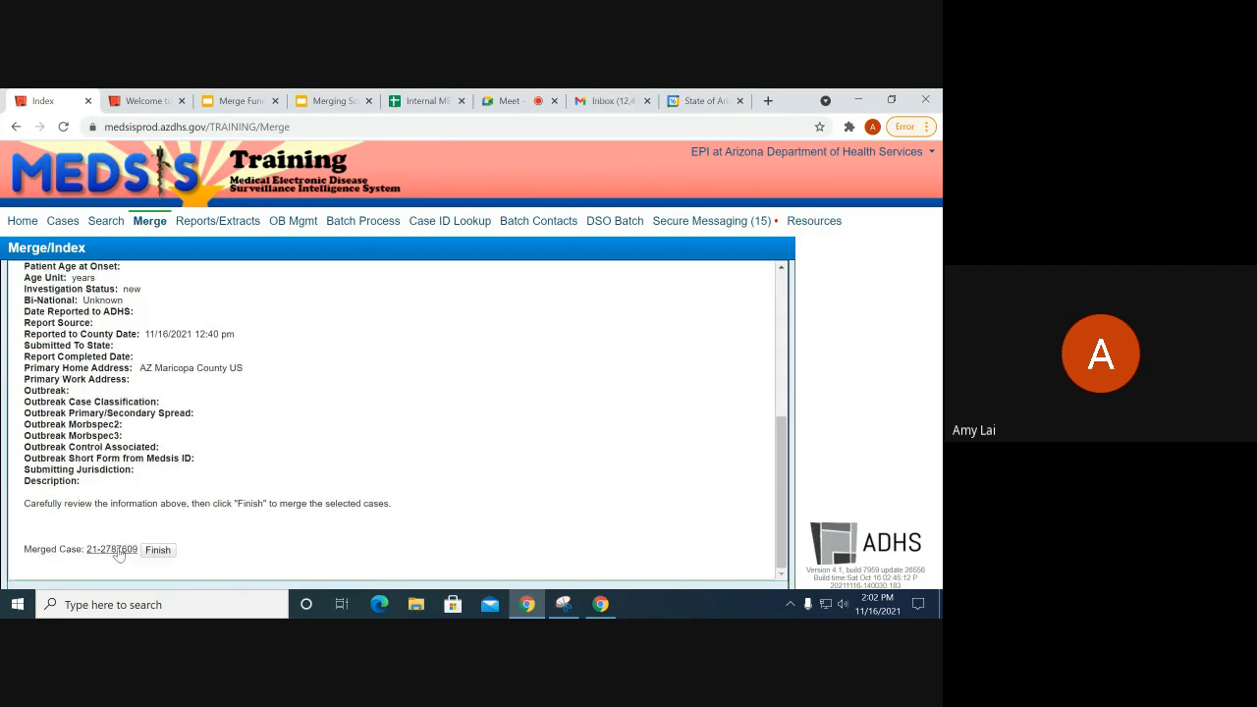
left_click(112, 549)
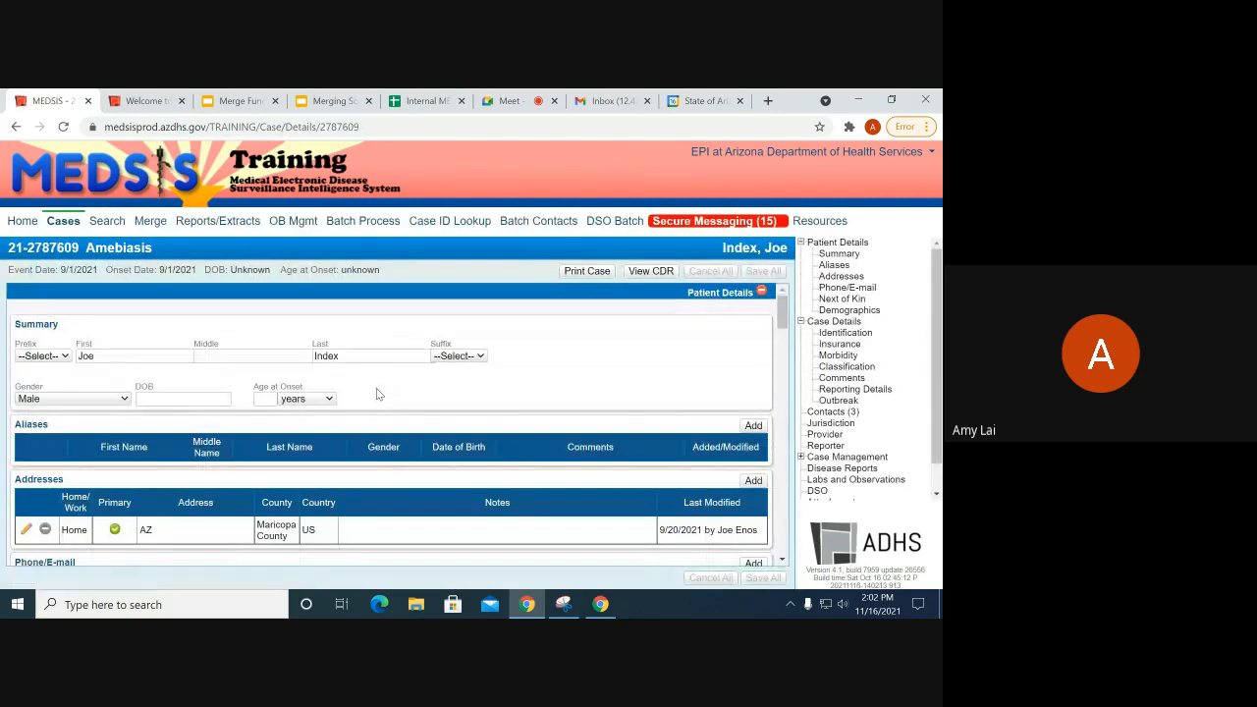
scroll(391, 398, "down", 5)
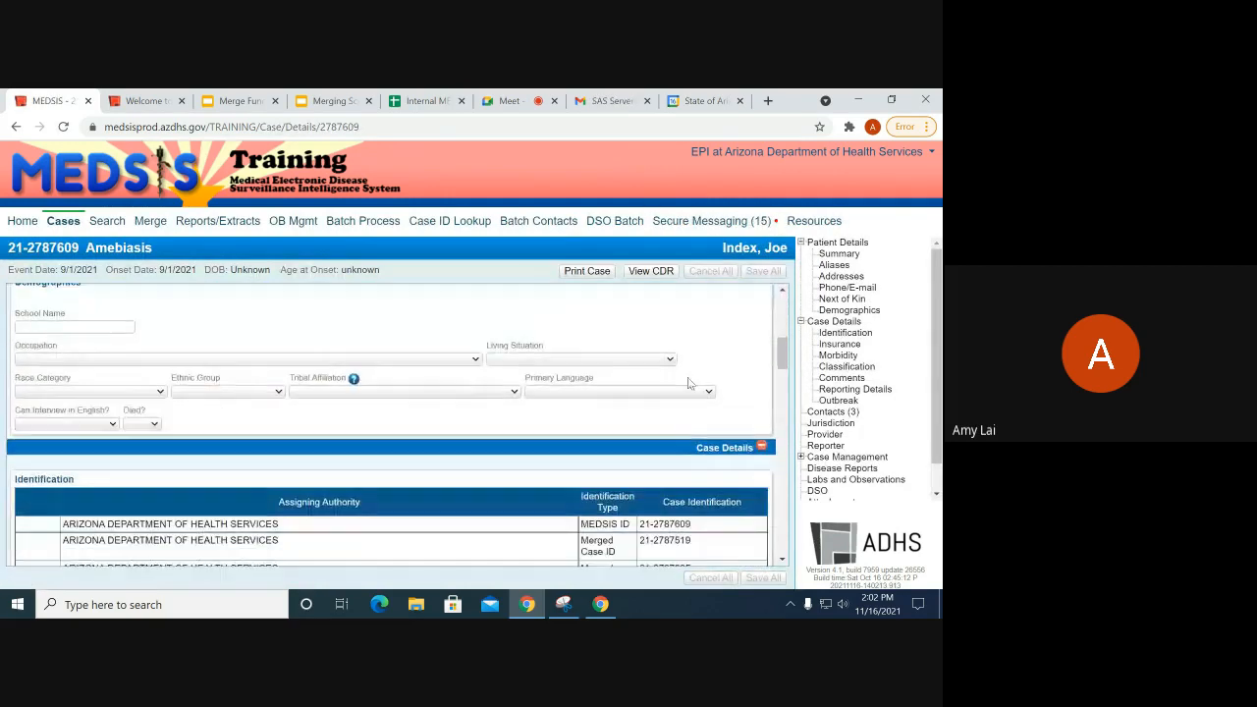
left_click(838, 400)
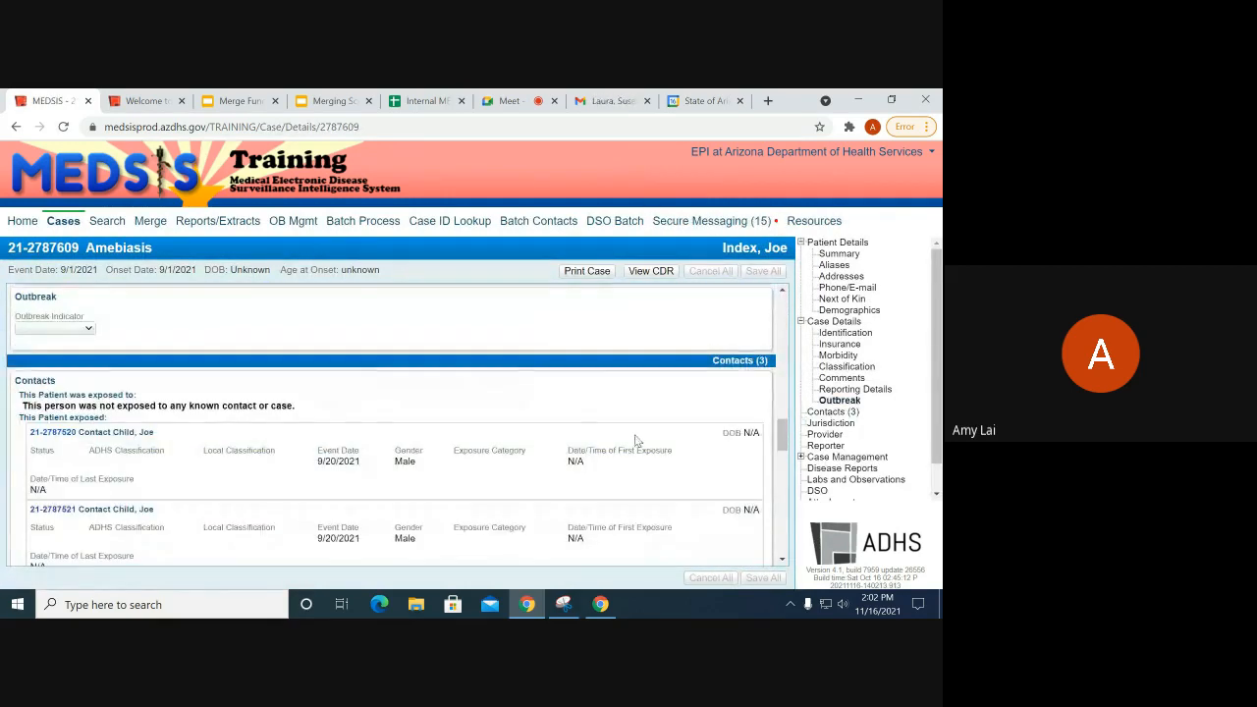
scroll(452, 444, "down", 1)
scroll(441, 436, "down", 1)
scroll(441, 436, "up", 1)
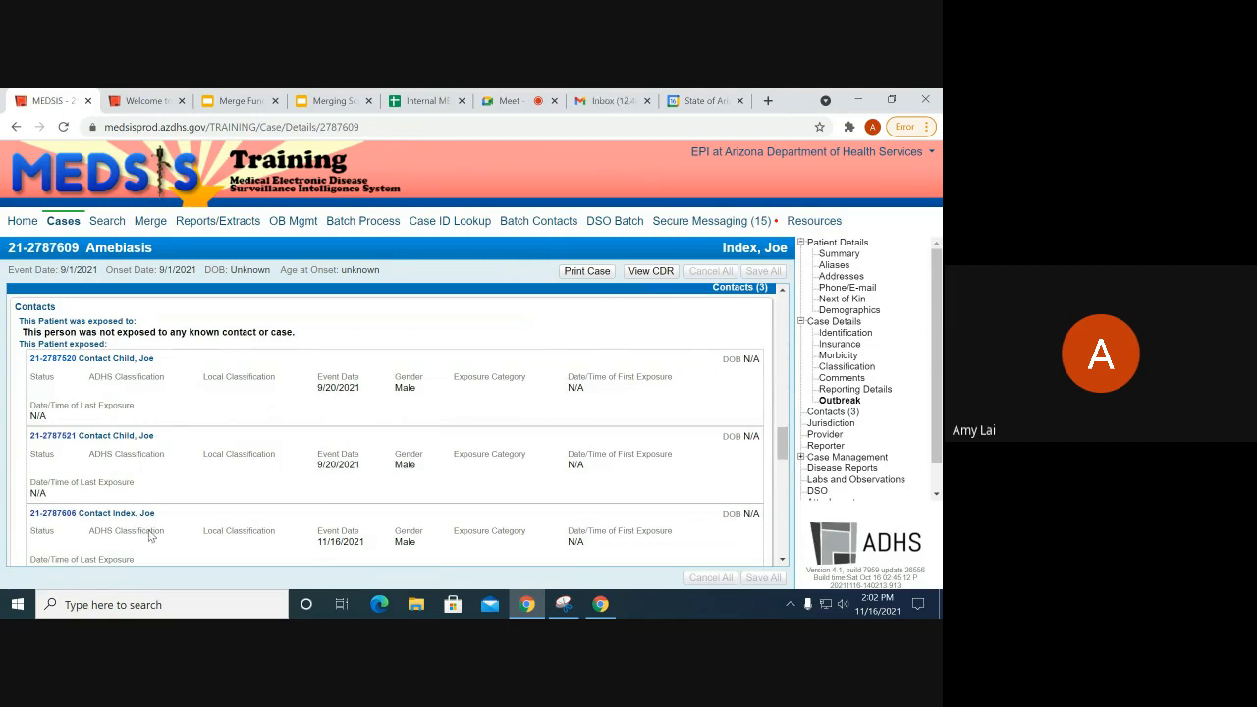
scroll(105, 517, "down", 2)
scroll(137, 479, "up", 2)
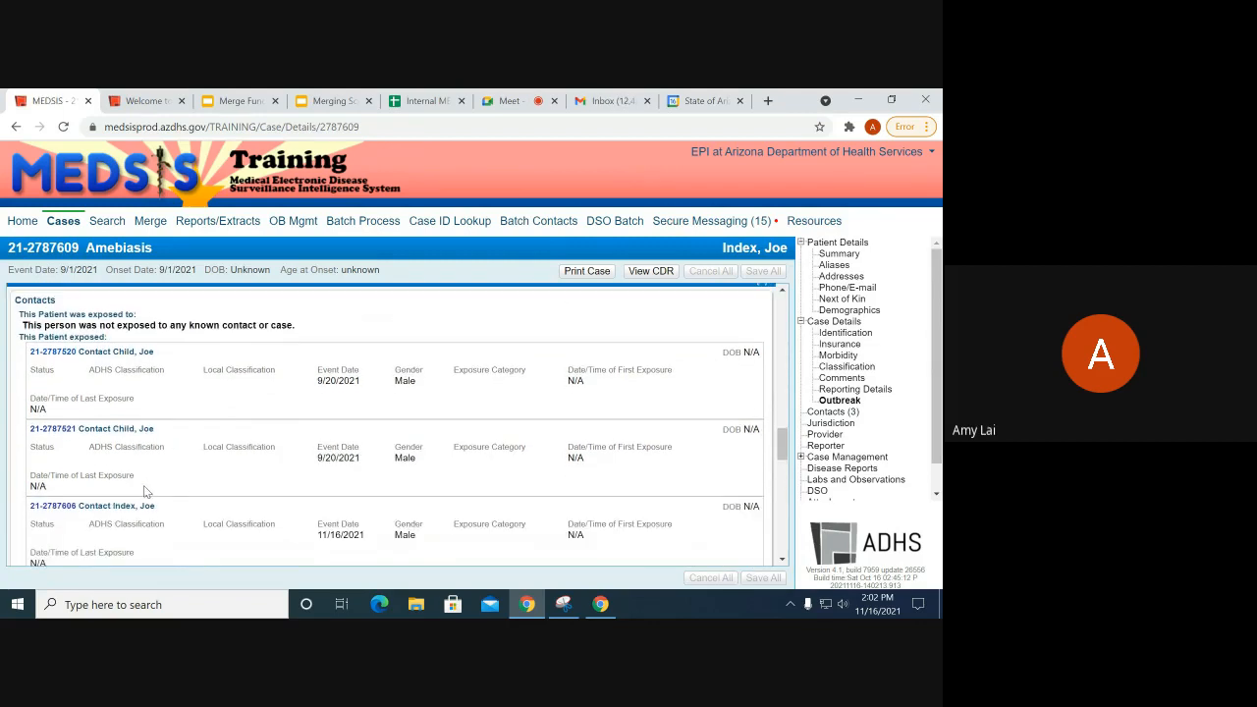
scroll(155, 503, "down", 2)
scroll(153, 500, "up", 2)
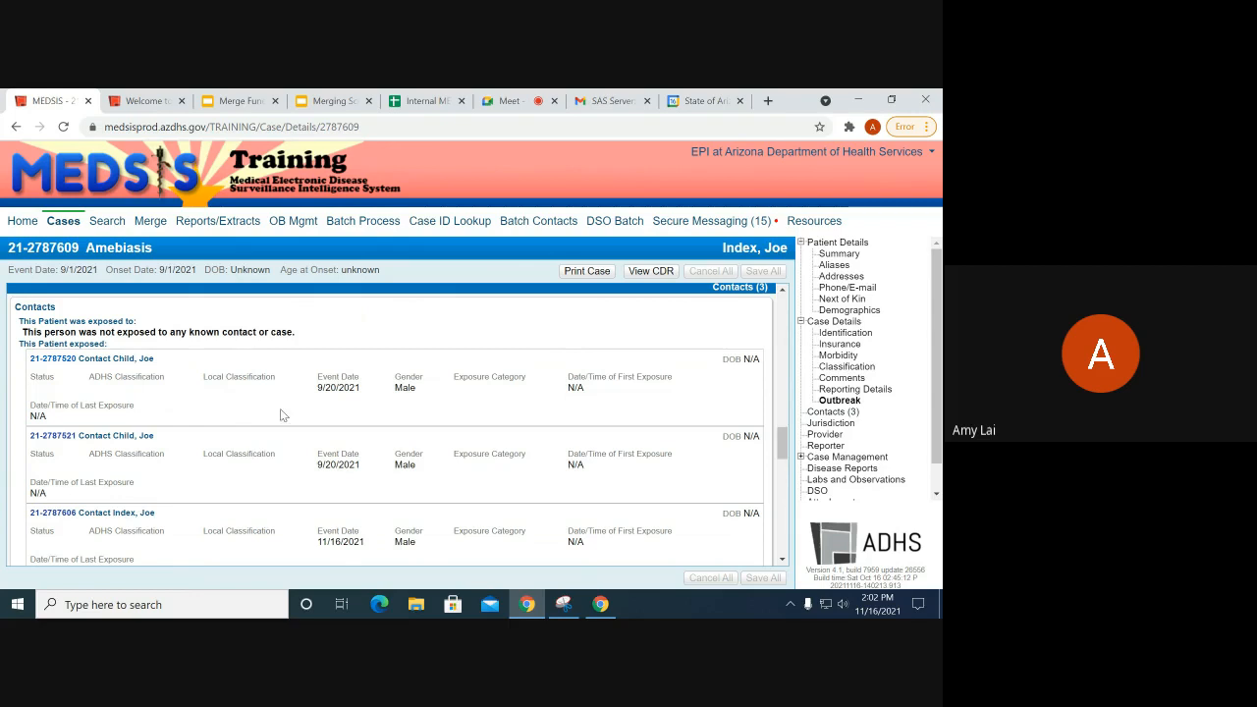
scroll(363, 413, "down", 1)
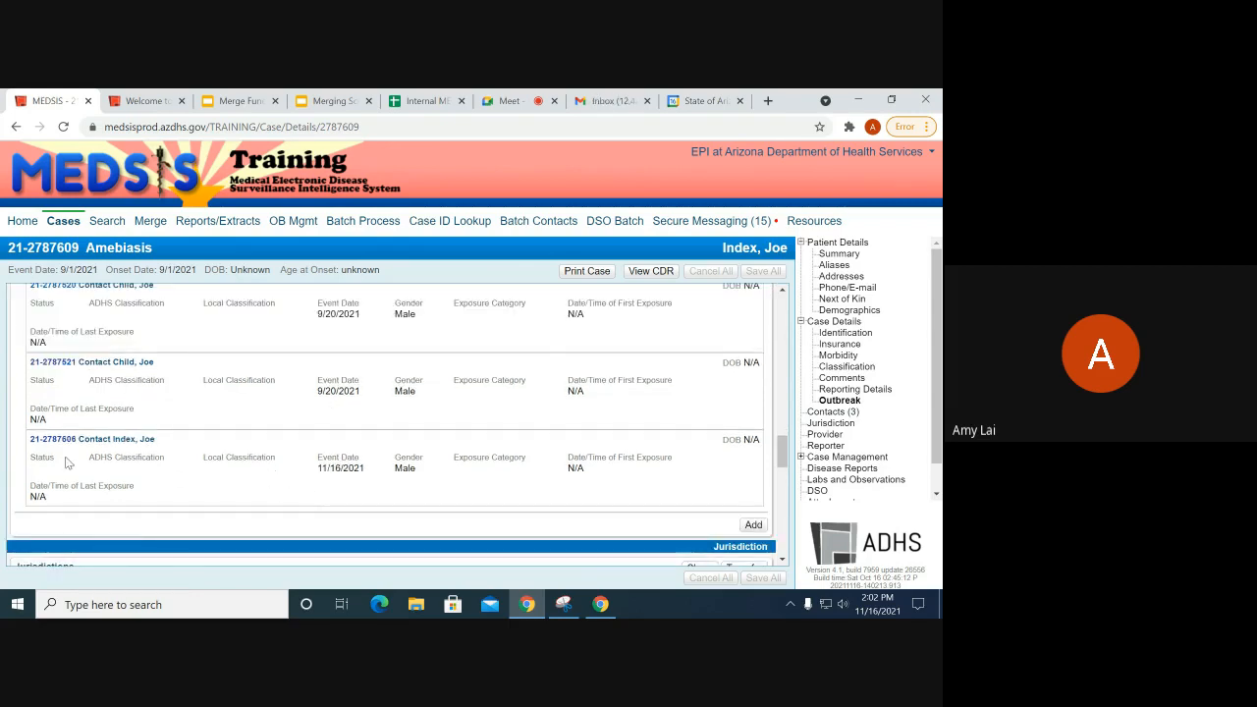
Step: Highlight the index patient's entry in the case's Contacts list
left_click_drag(163, 441, 120, 440)
left_click(775, 243)
left_click_drag(158, 441, 95, 439)
left_click(129, 469)
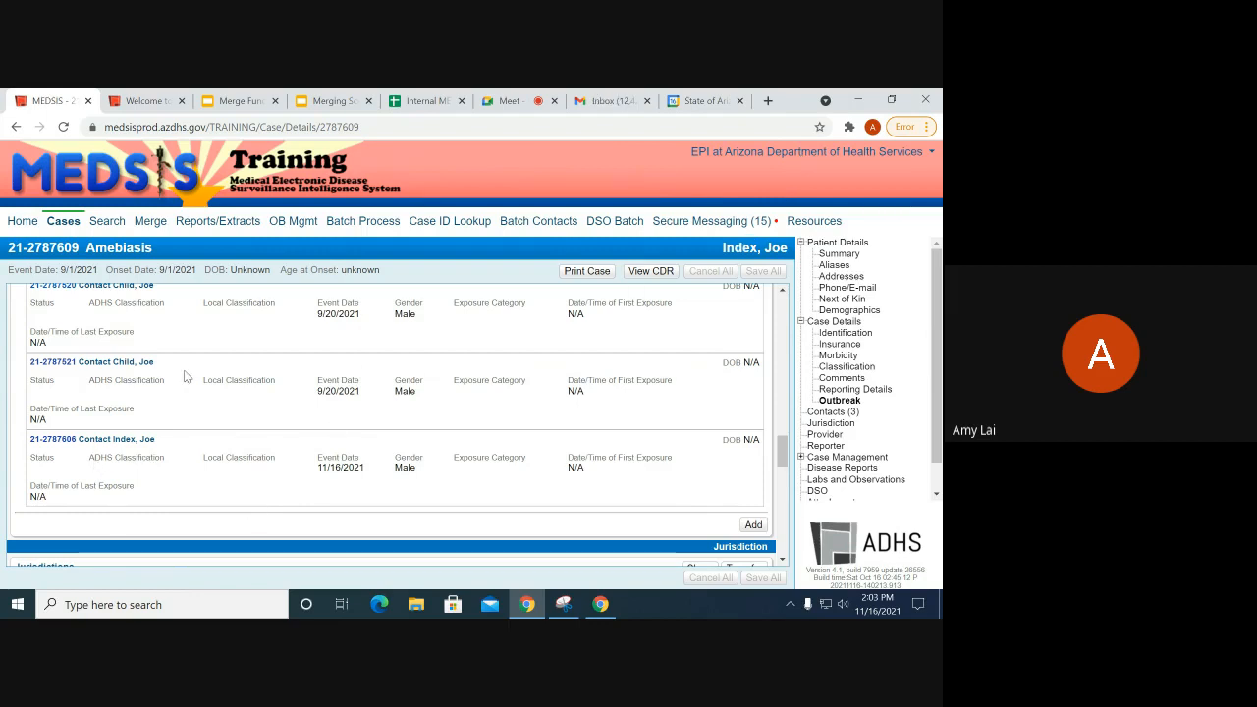
Step: Bring up the Merge Functionality slide deck at slide 21, Demo
scroll(257, 435, "down", 2)
scroll(287, 414, "up", 1)
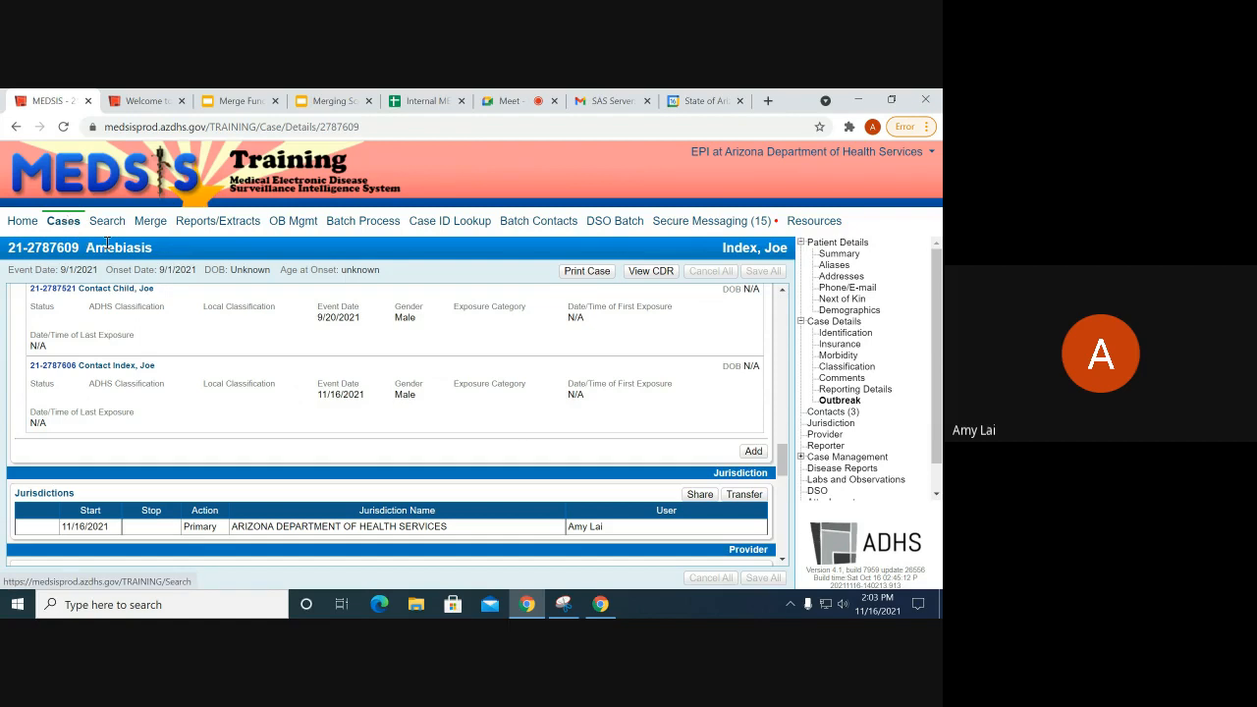
left_click(334, 100)
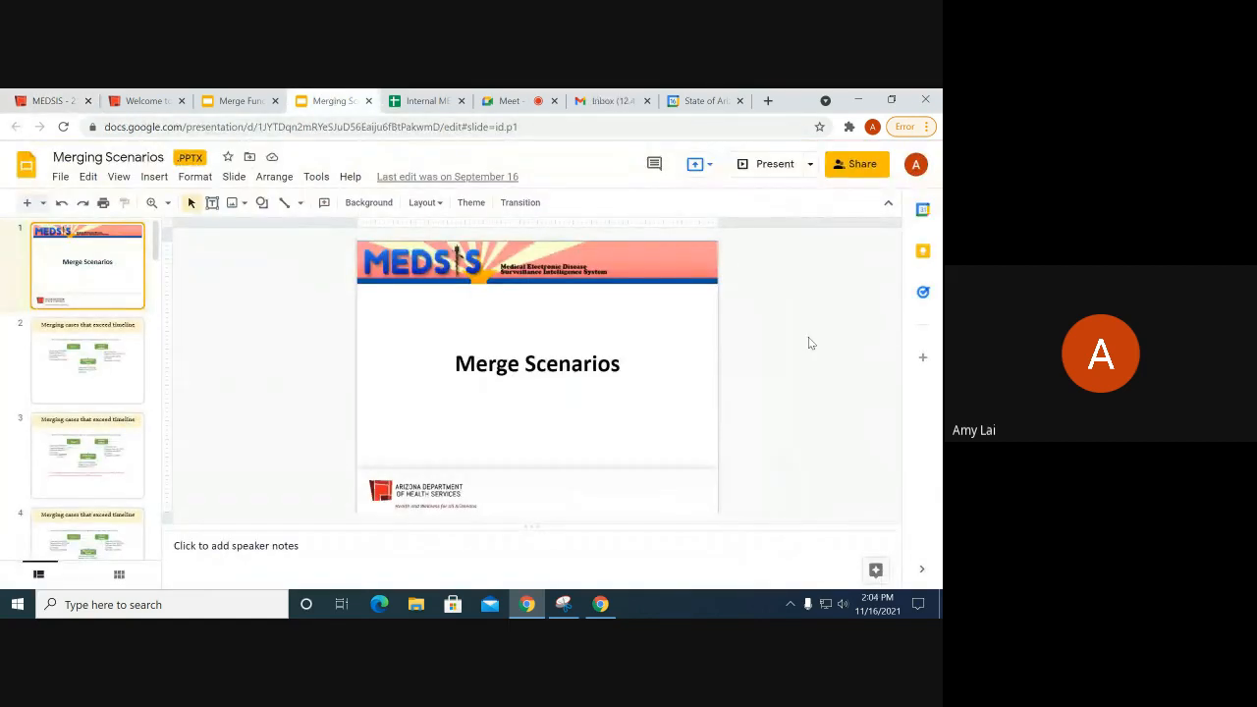
left_click(236, 100)
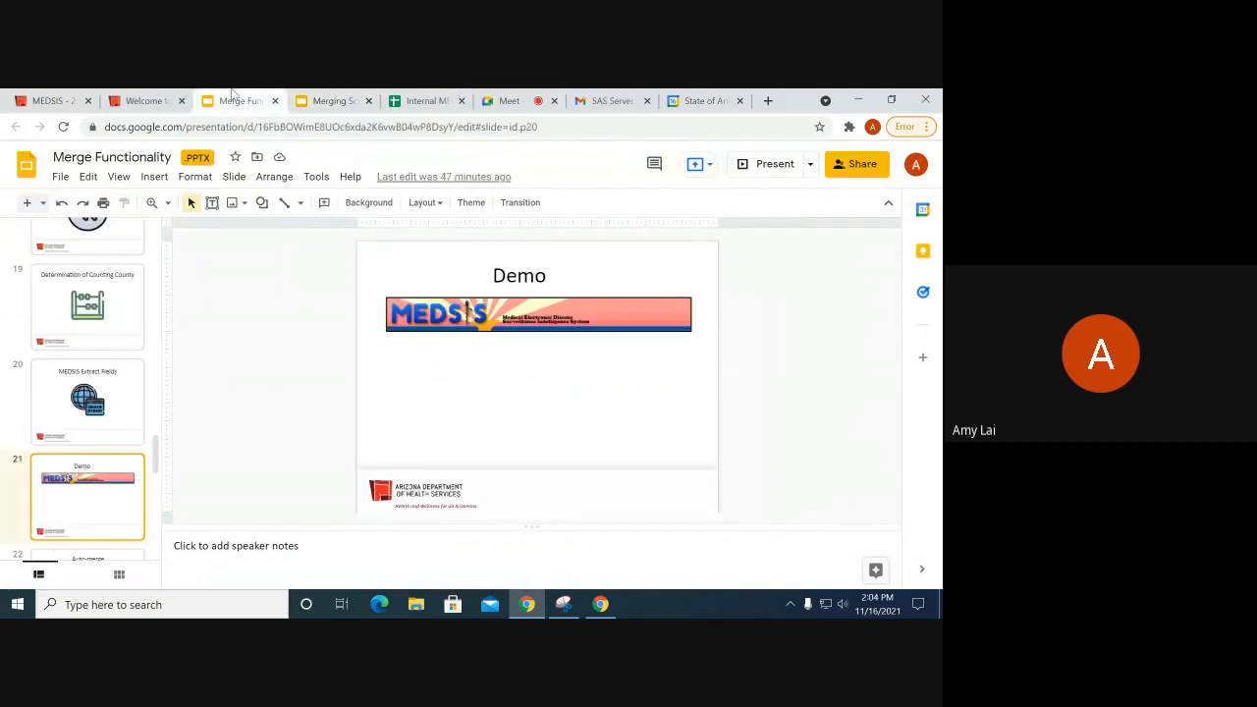